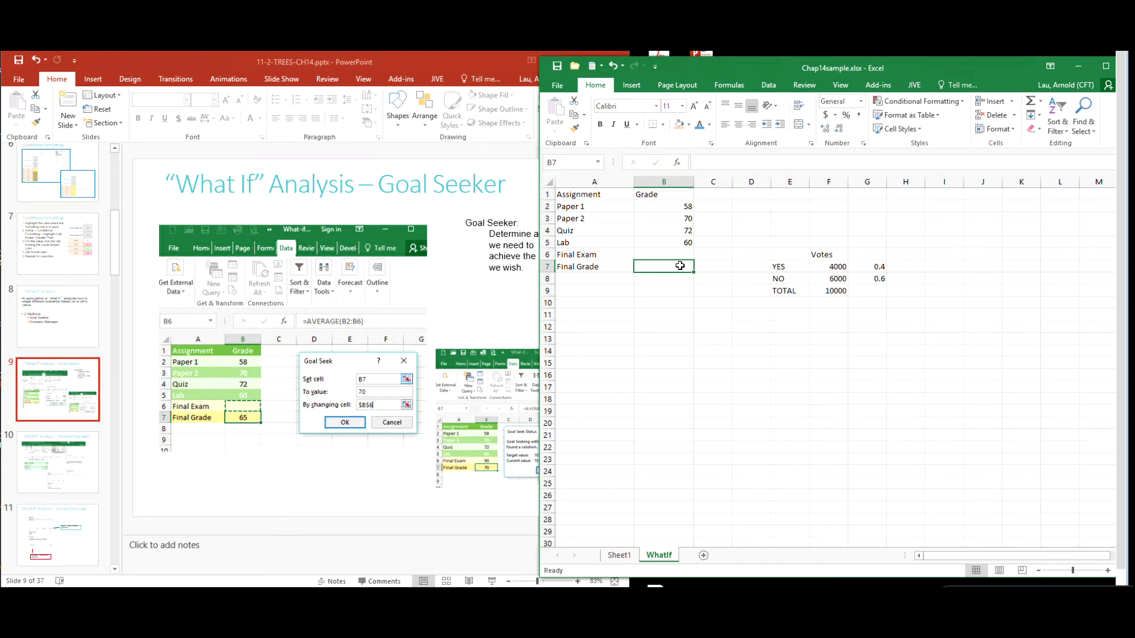
Calculate the Final Grade in B7 as the average of the grades in B2:B6.
text(=aver)
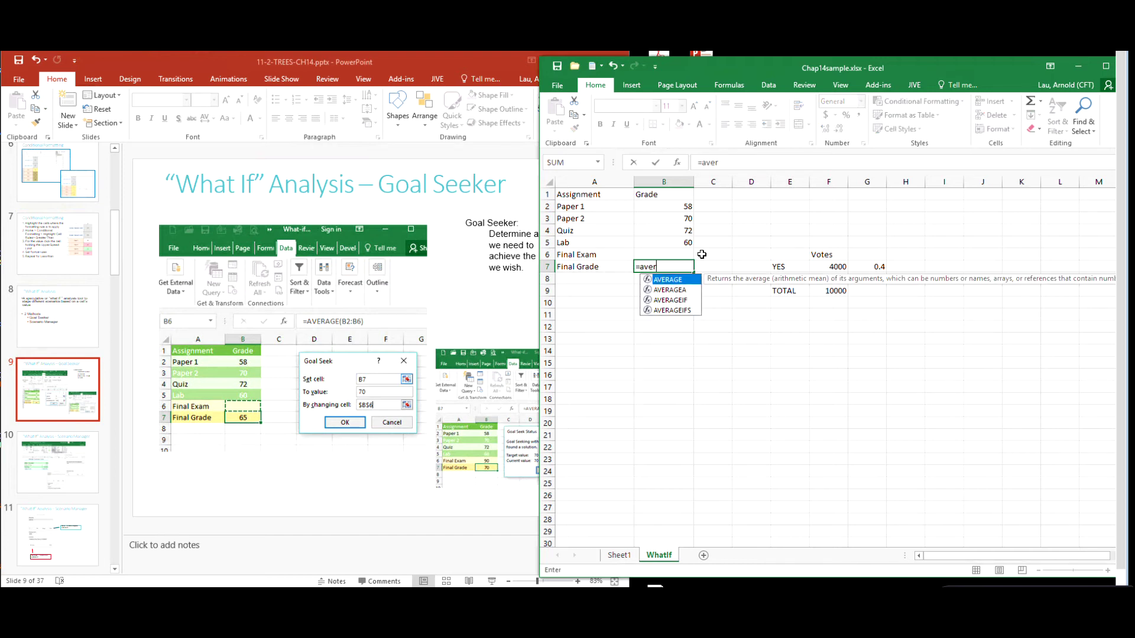
key(Tab)
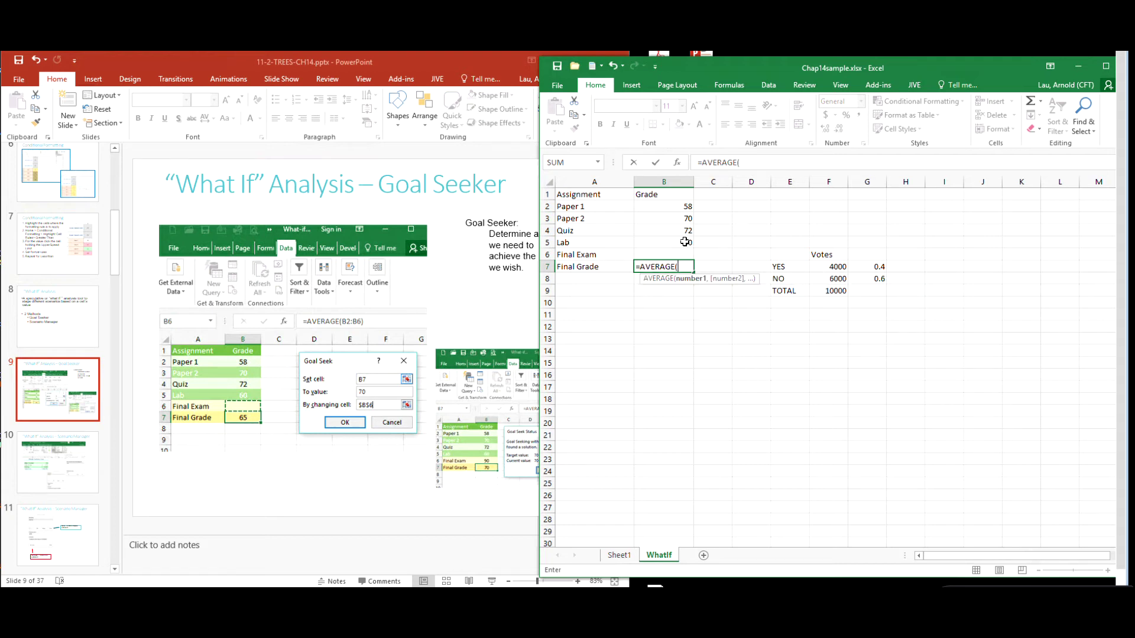
drag(668, 208, 678, 256)
key(Return)
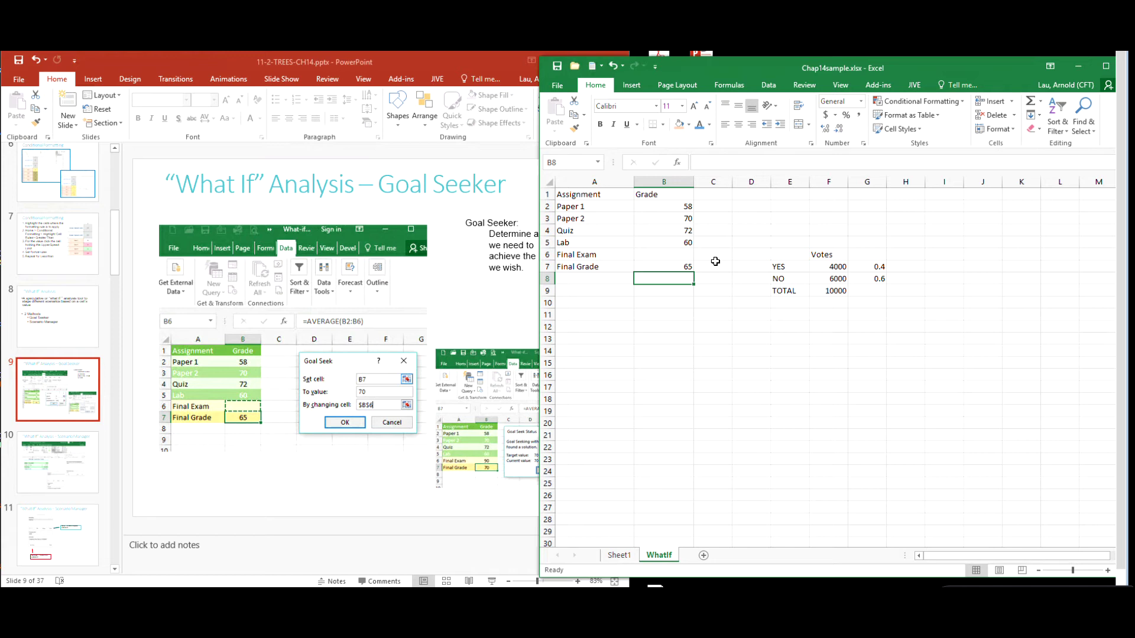
Use Goal Seek to bring the Final Grade in B7 to 70 by changing the Final Exam cell B6, keeping the solution.
click(671, 267)
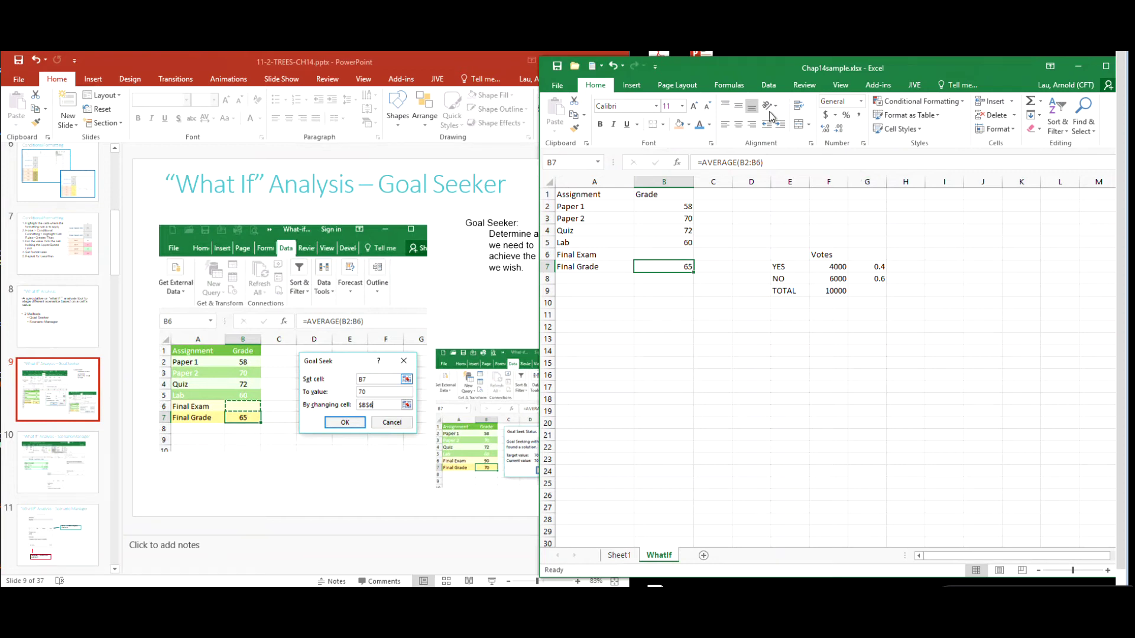
click(769, 85)
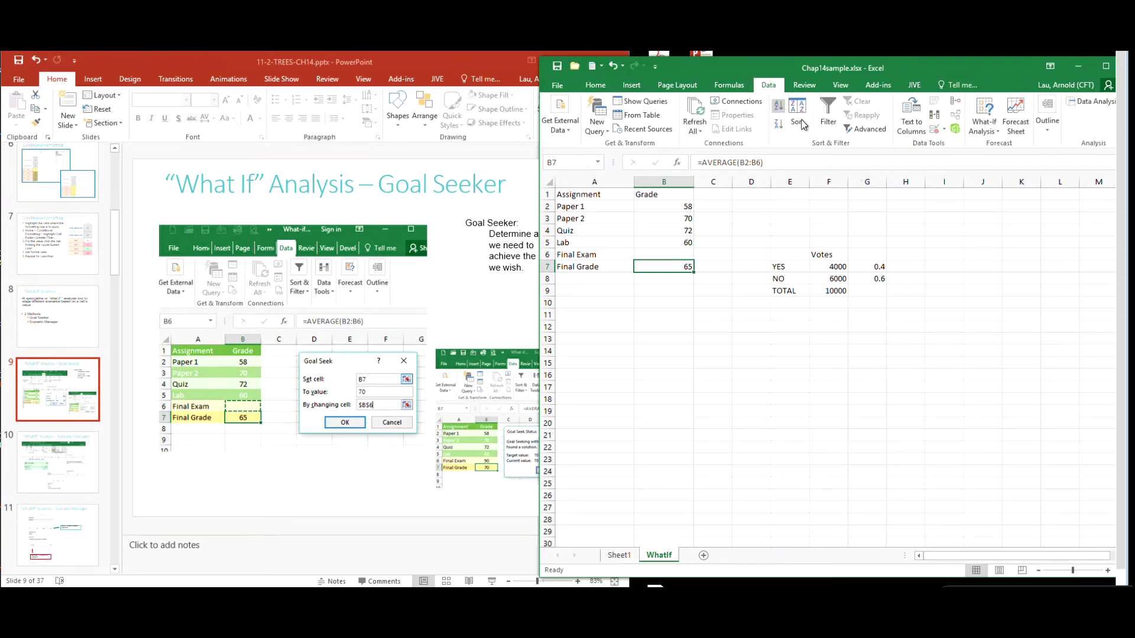
click(999, 135)
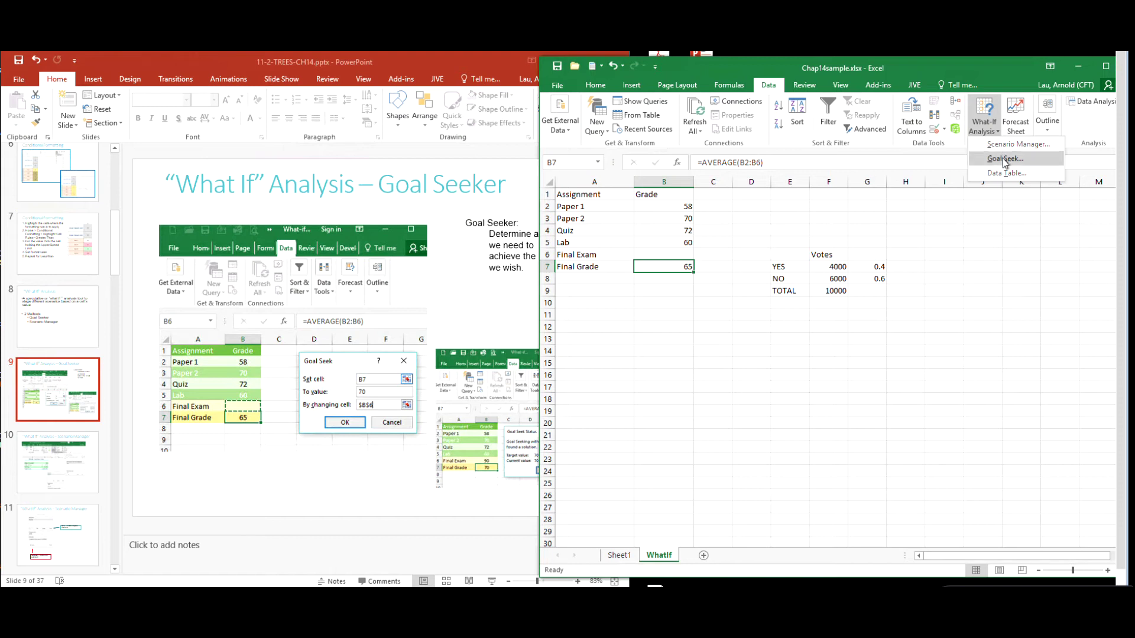
click(1005, 158)
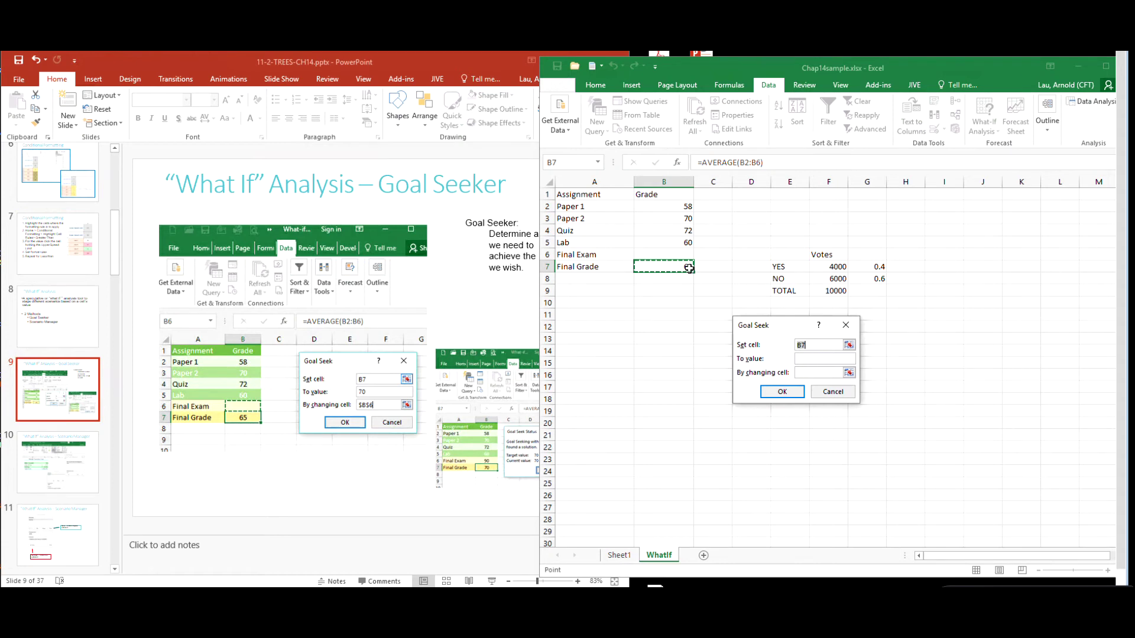
click(814, 359)
text(70)
click(825, 373)
click(677, 254)
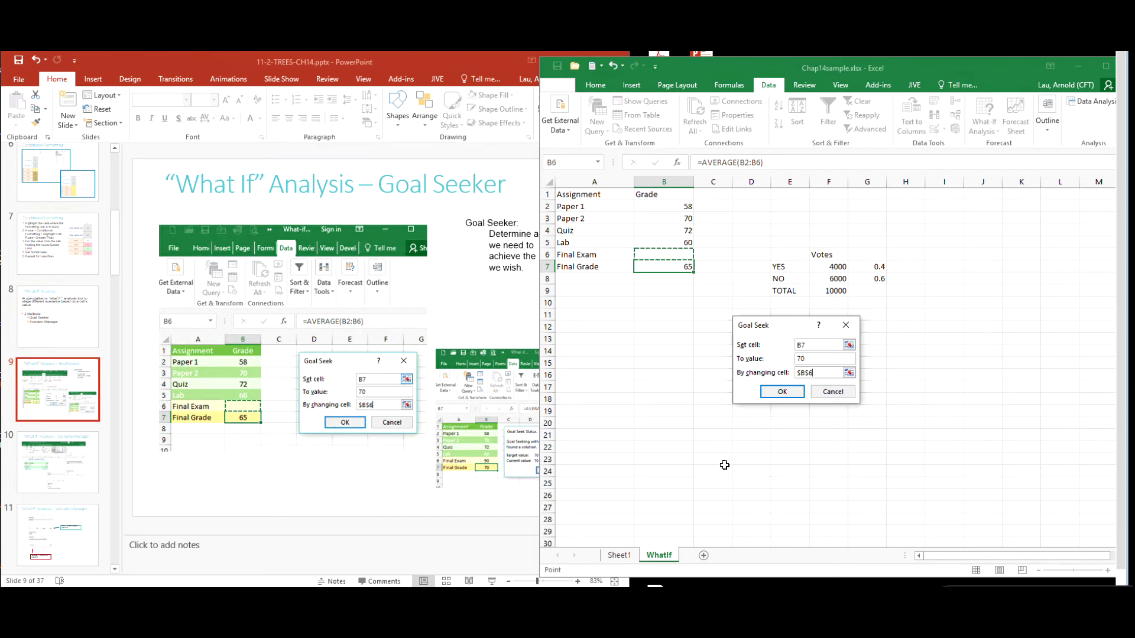
click(783, 393)
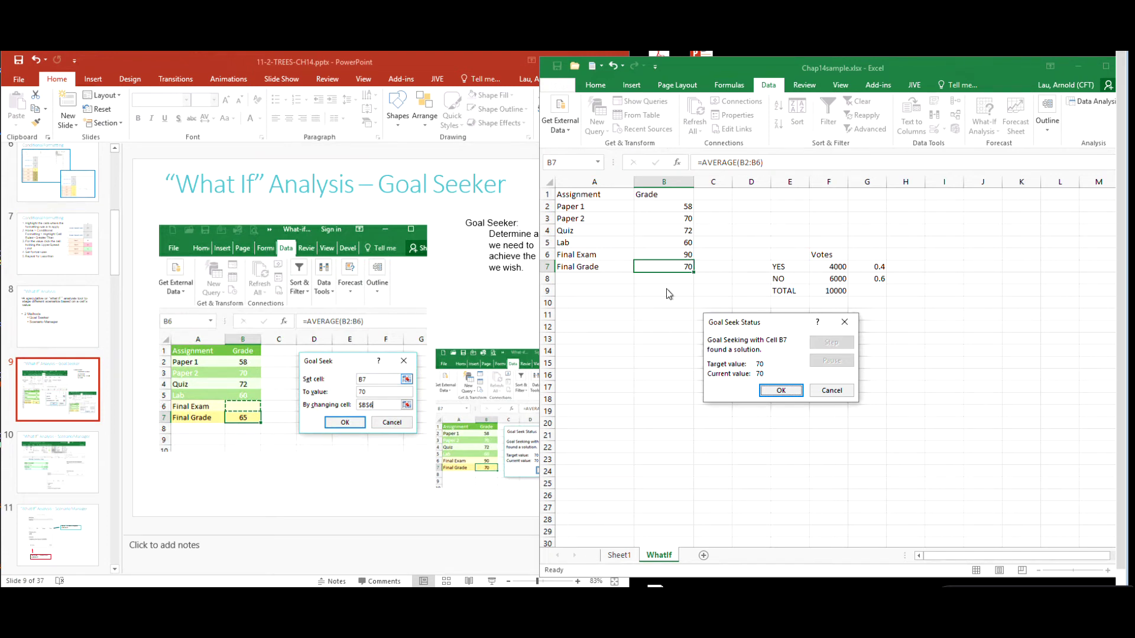
click(780, 390)
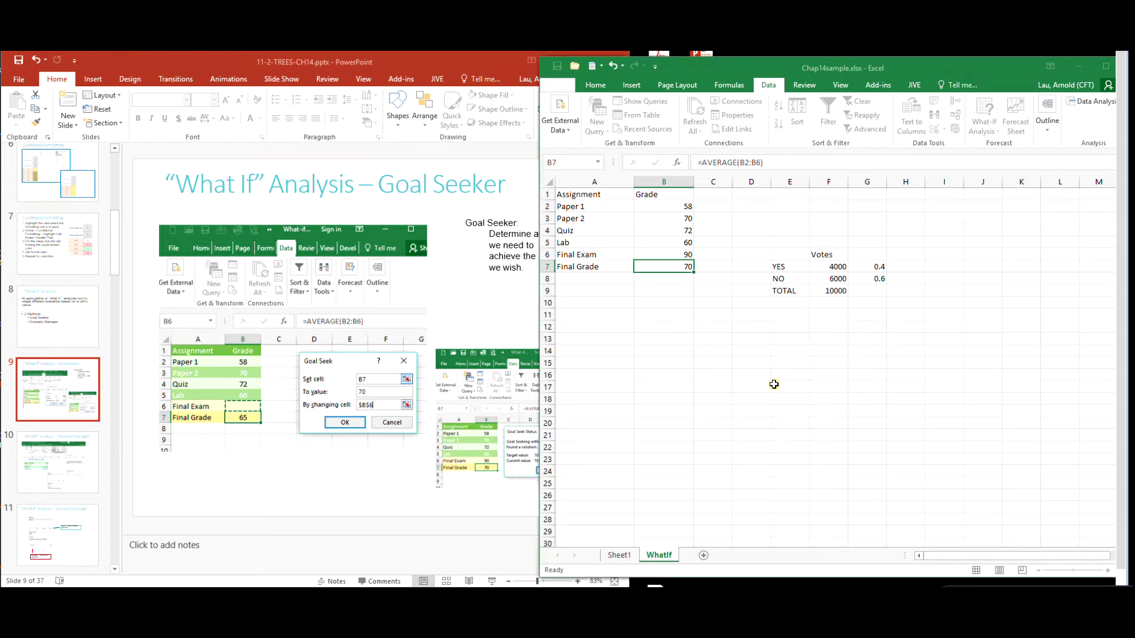
Run Goal Seek on the Final Grade in B7 with target value 69 by changing B6, and keep the solution.
click(663, 410)
click(665, 266)
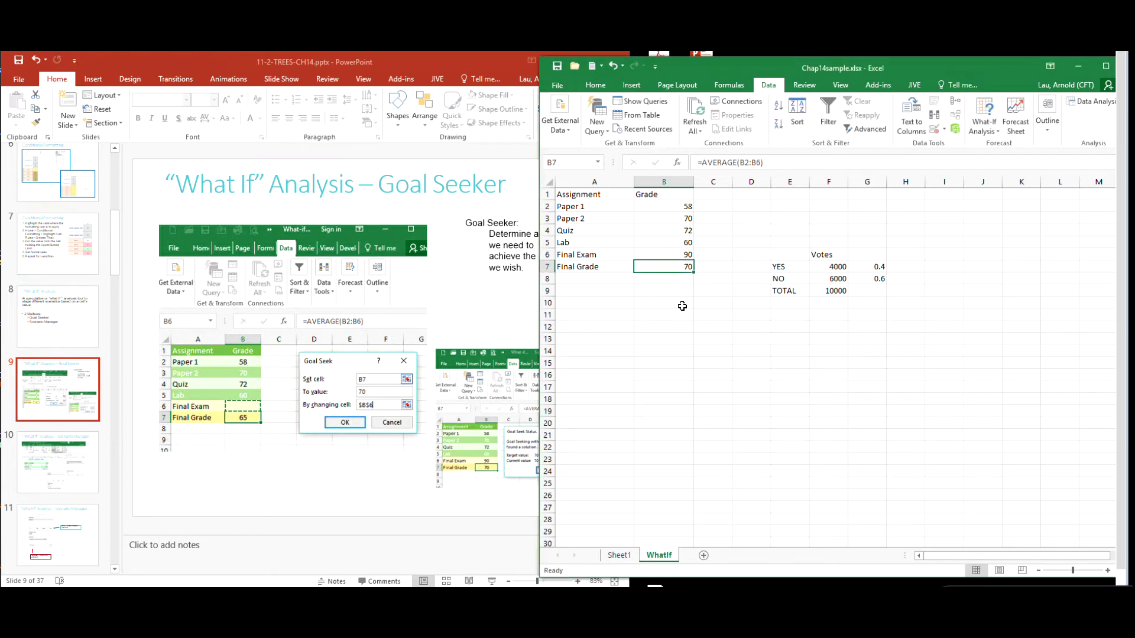
click(996, 129)
click(1012, 159)
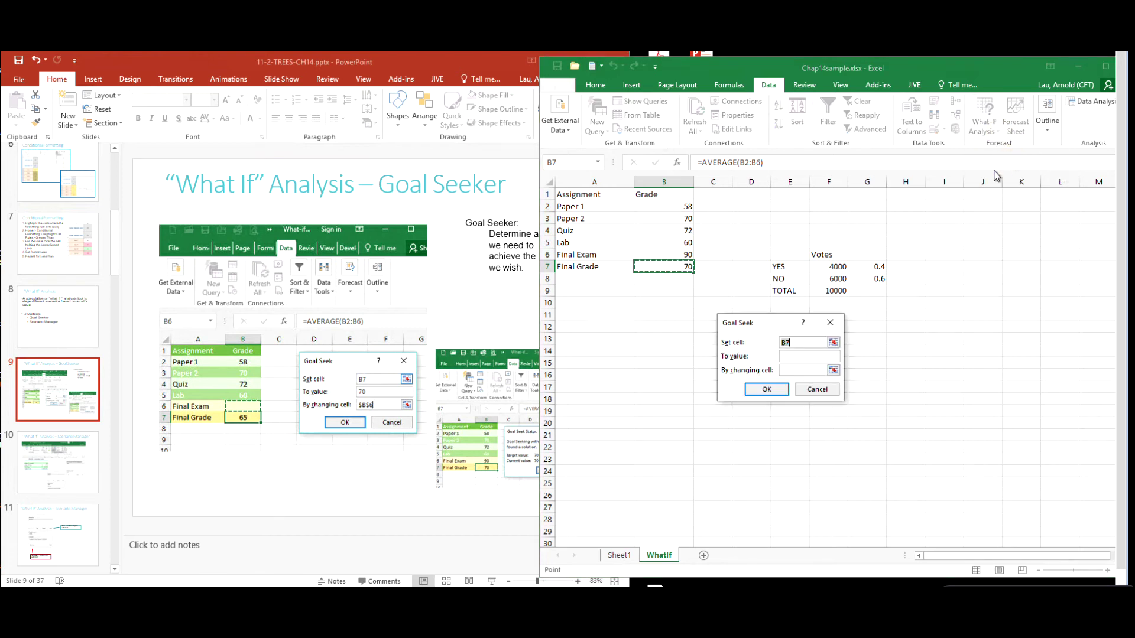
click(799, 356)
text(69)
click(793, 371)
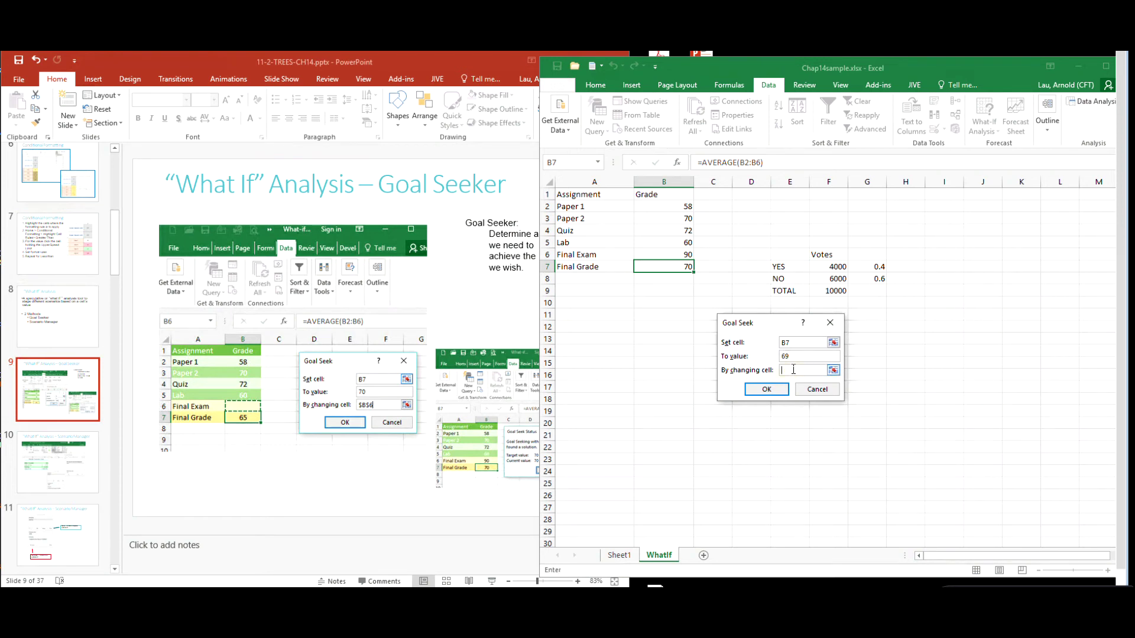
click(669, 255)
click(766, 390)
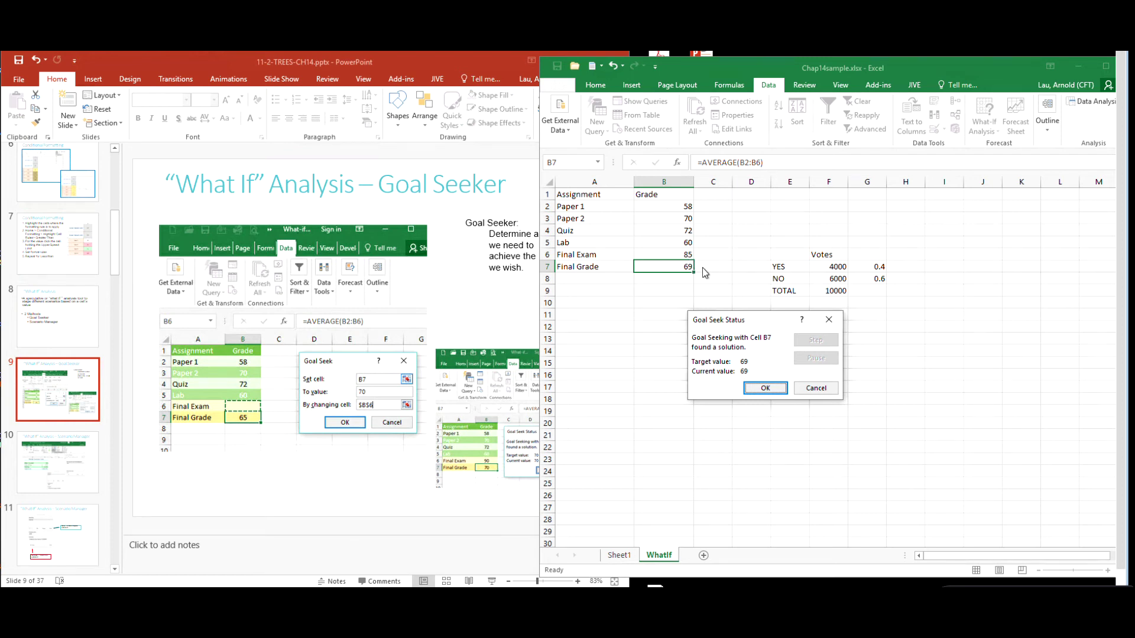
click(767, 388)
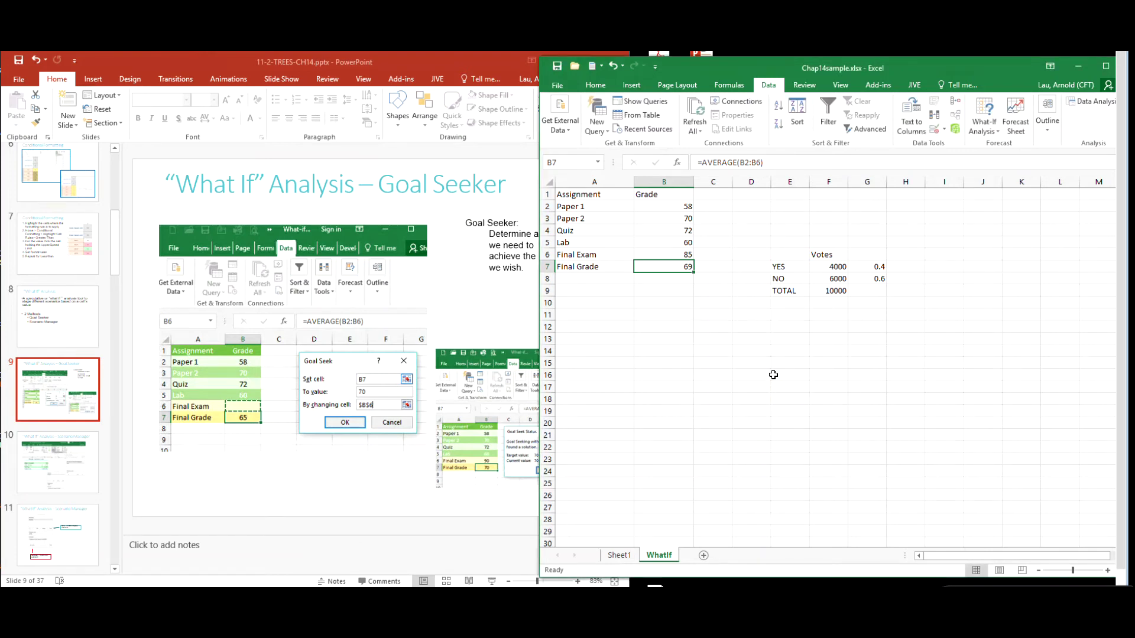
click(792, 352)
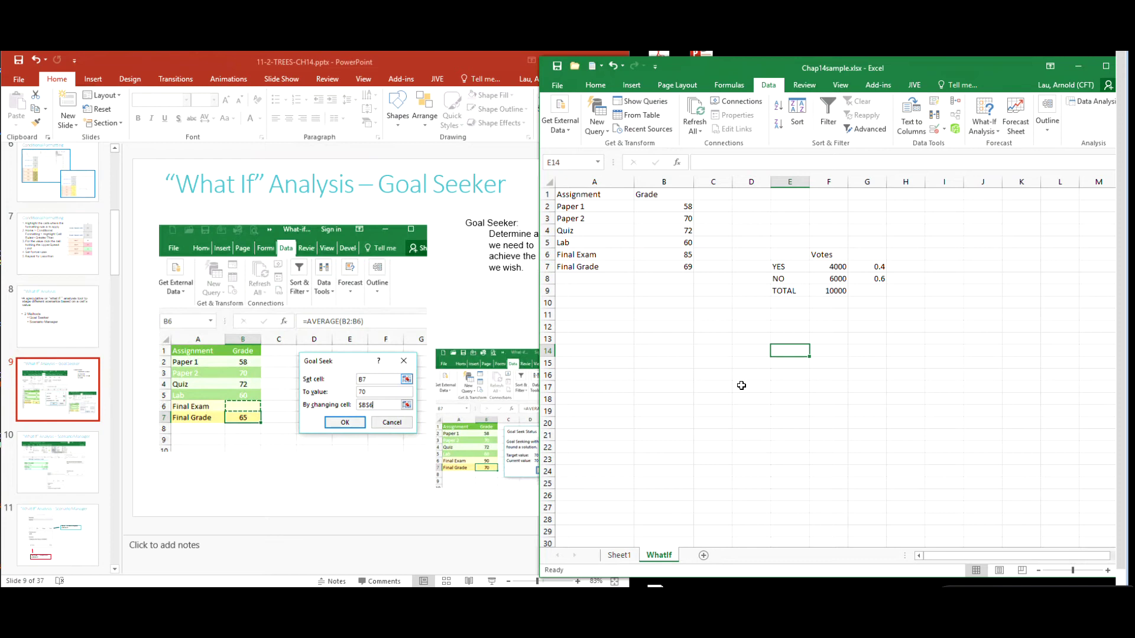
Switch to PowerPoint and review the Scenario Manager slides 10 and 11, ending on the Weekly Commute Costs example.
click(75, 475)
click(63, 468)
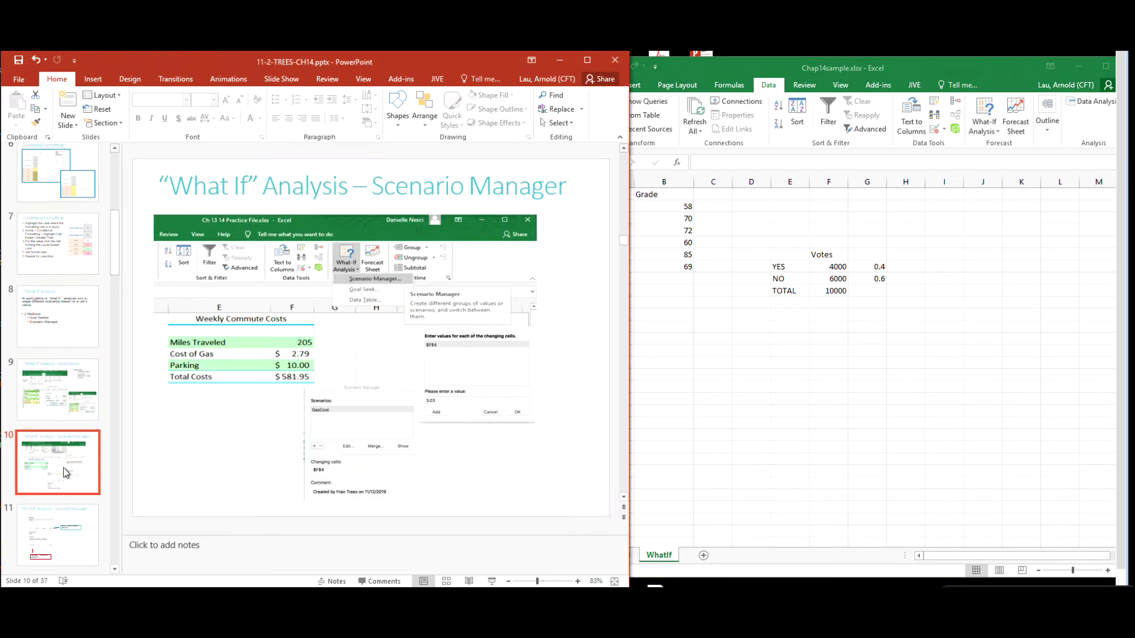
scroll(197, 424, down, 1)
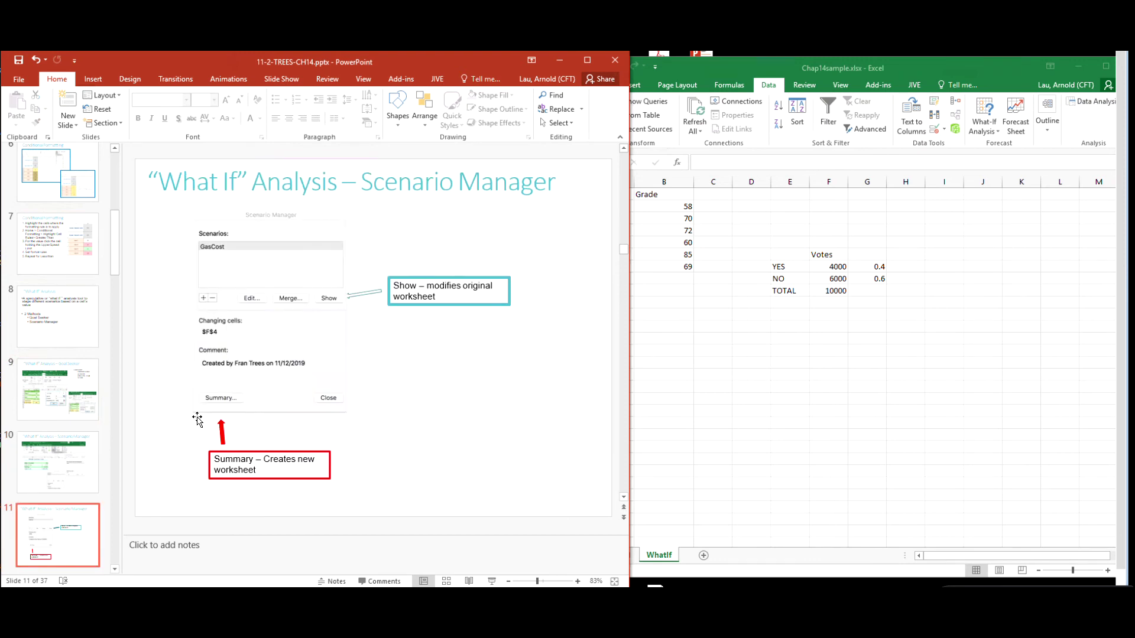
click(69, 397)
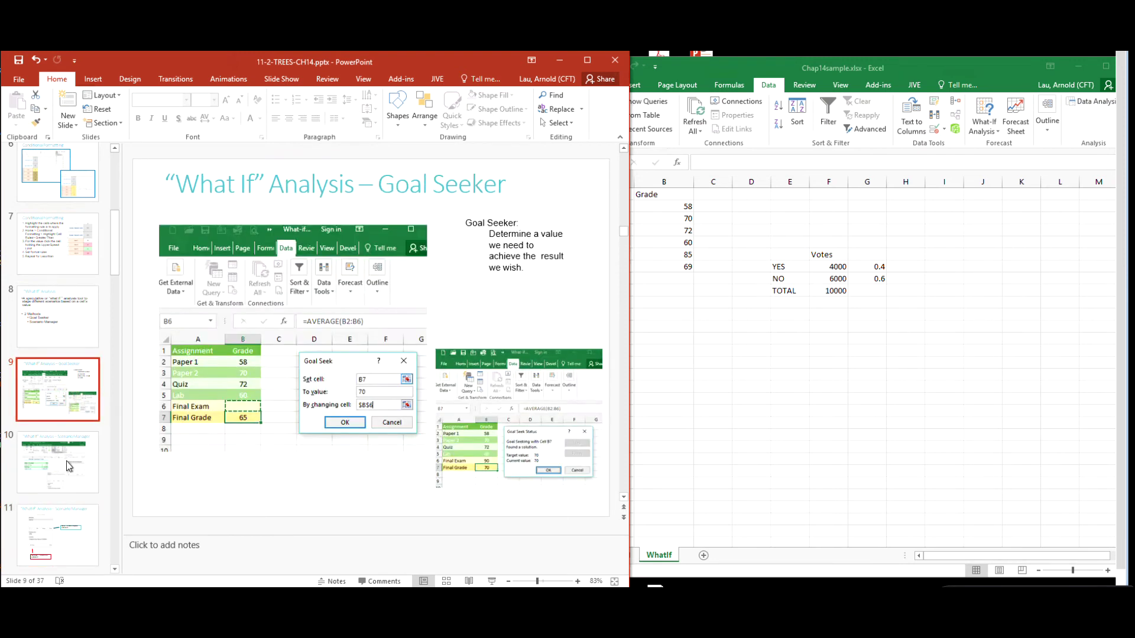
click(67, 467)
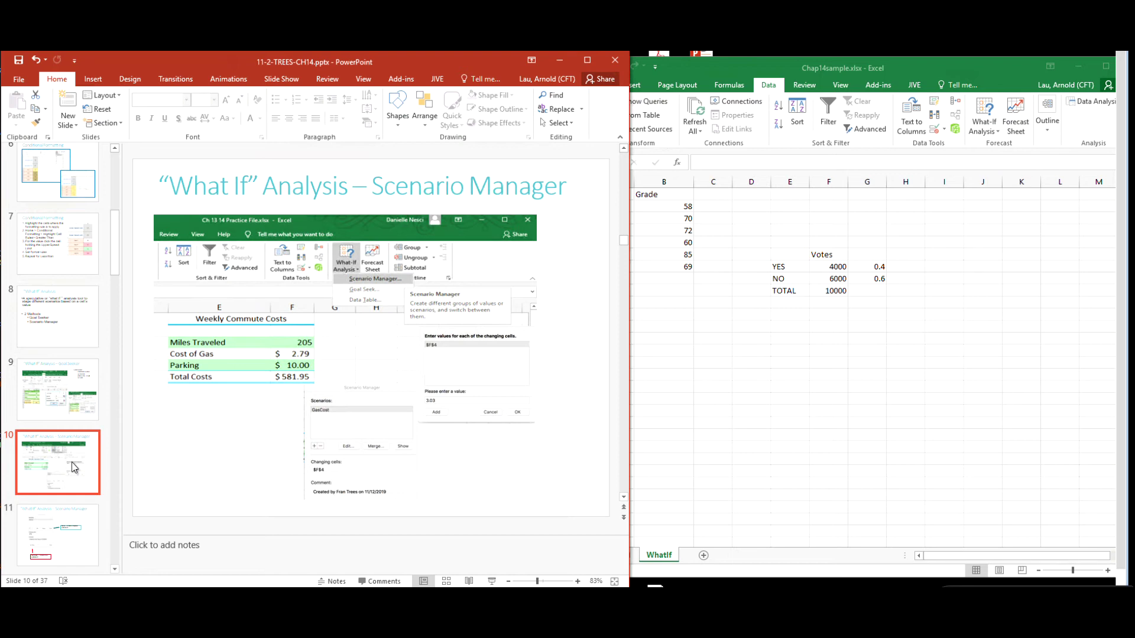
Switch back to Excel and enter the heading "Commute costs" in cell A11 of the WhatIf sheet.
click(824, 442)
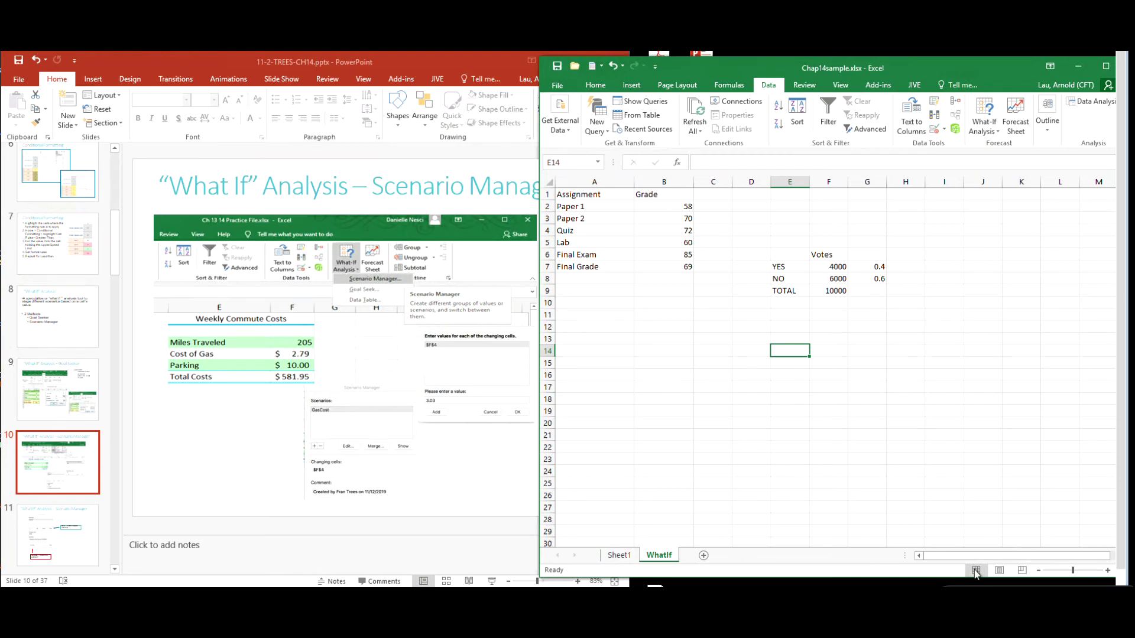
drag(985, 556, 918, 555)
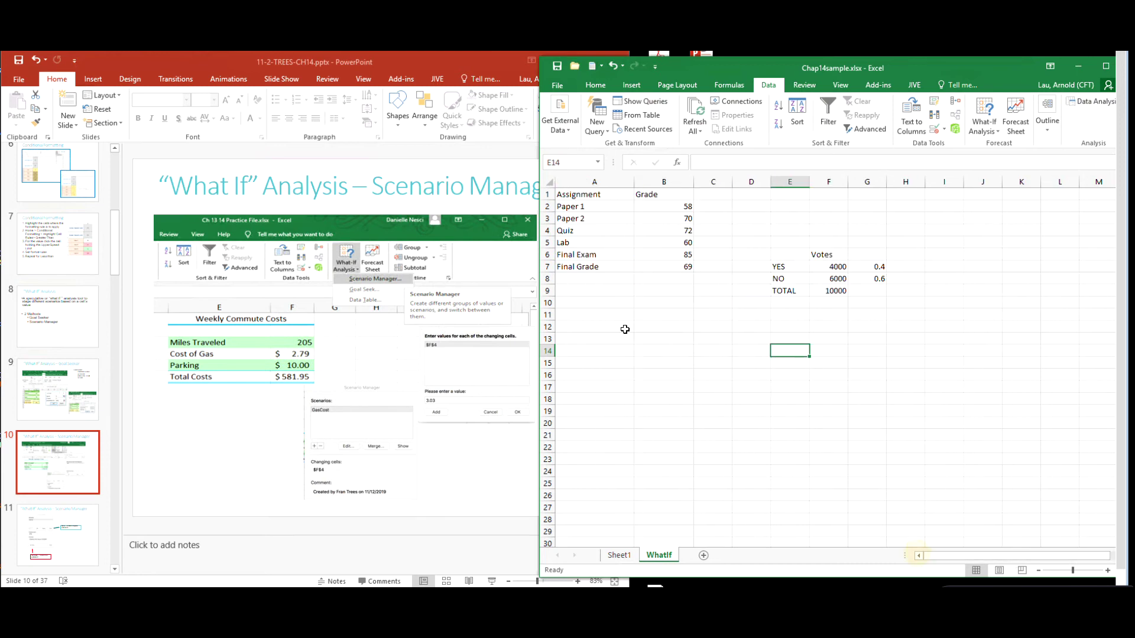
click(573, 310)
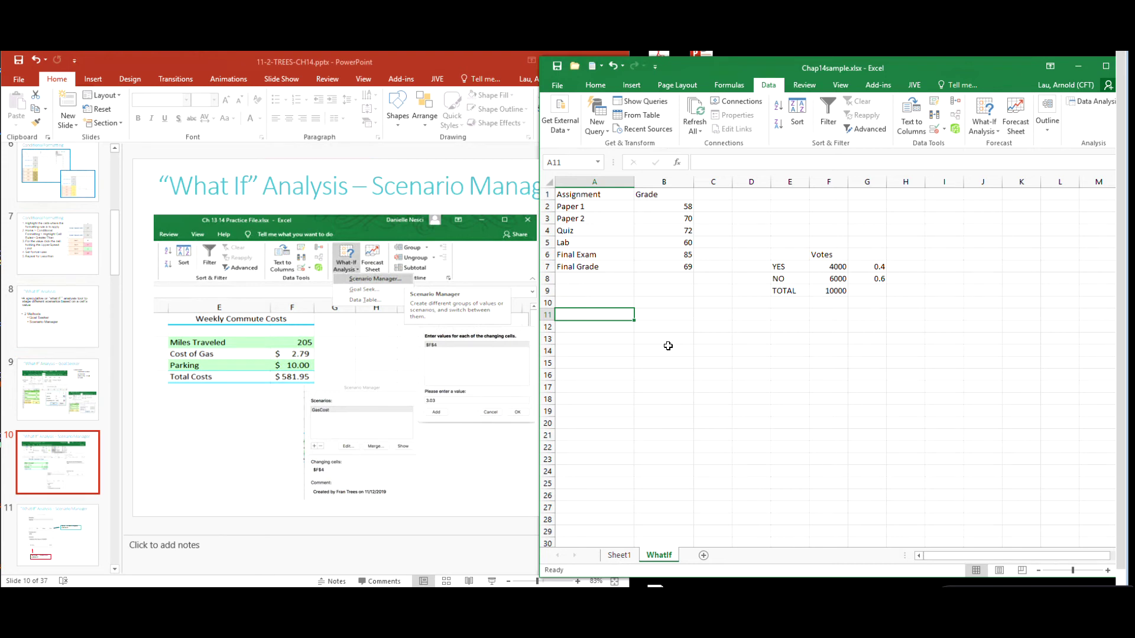
text(Commute costs)
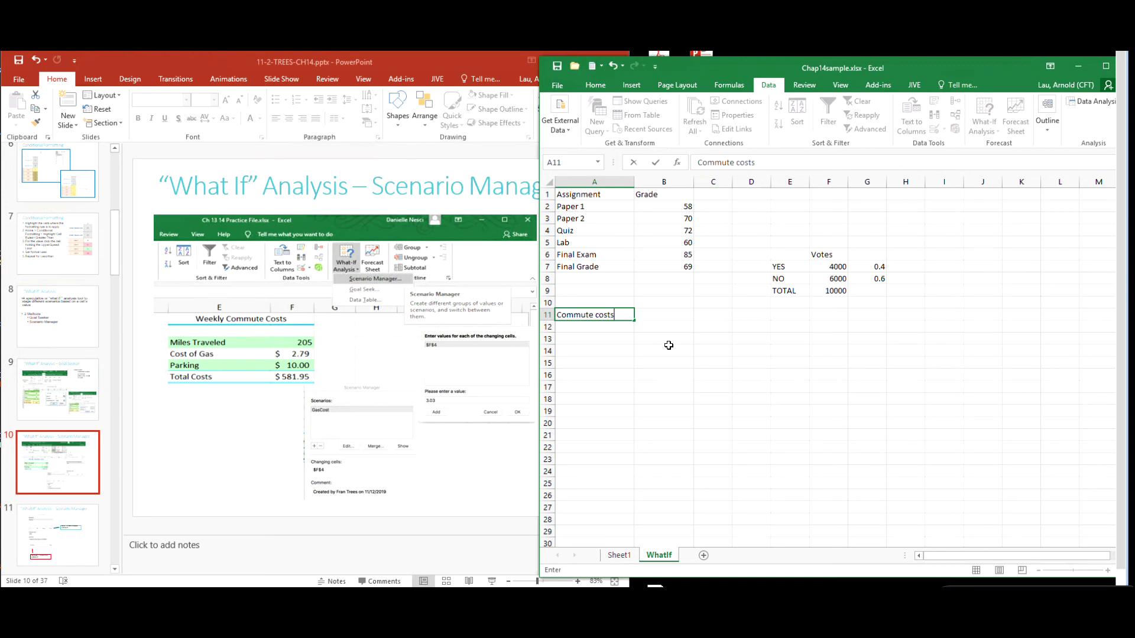
key(Return)
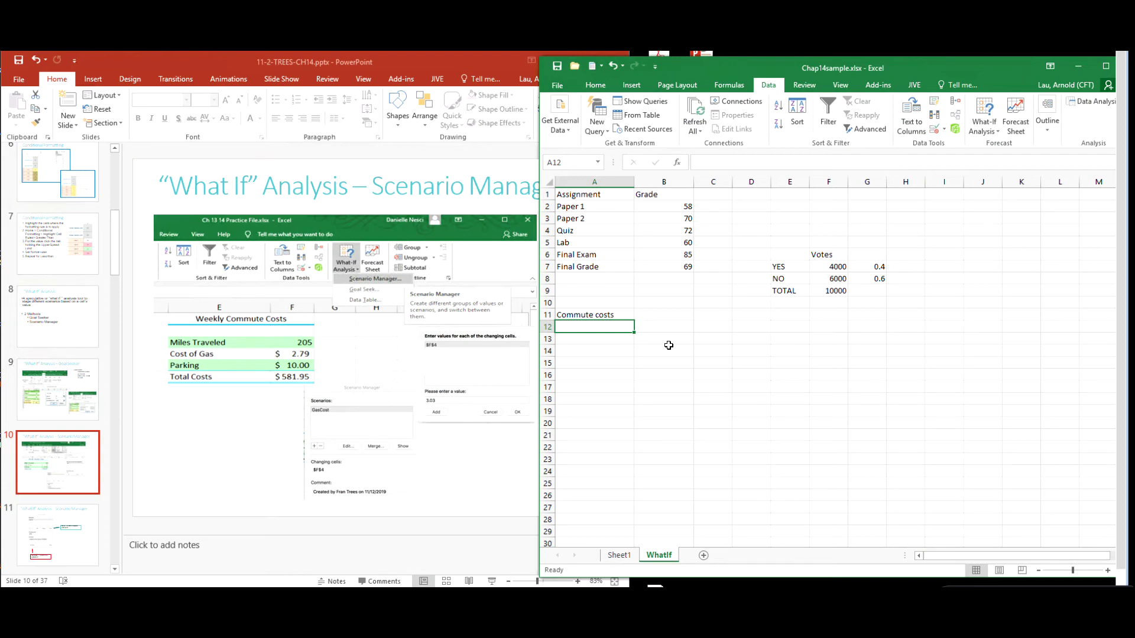
Enter the row labels "Traveled", "cost of gas", "parking" and "total" in A12:A15 below the heading.
text(Mil)
key(BackSpace)
text(Traveled)
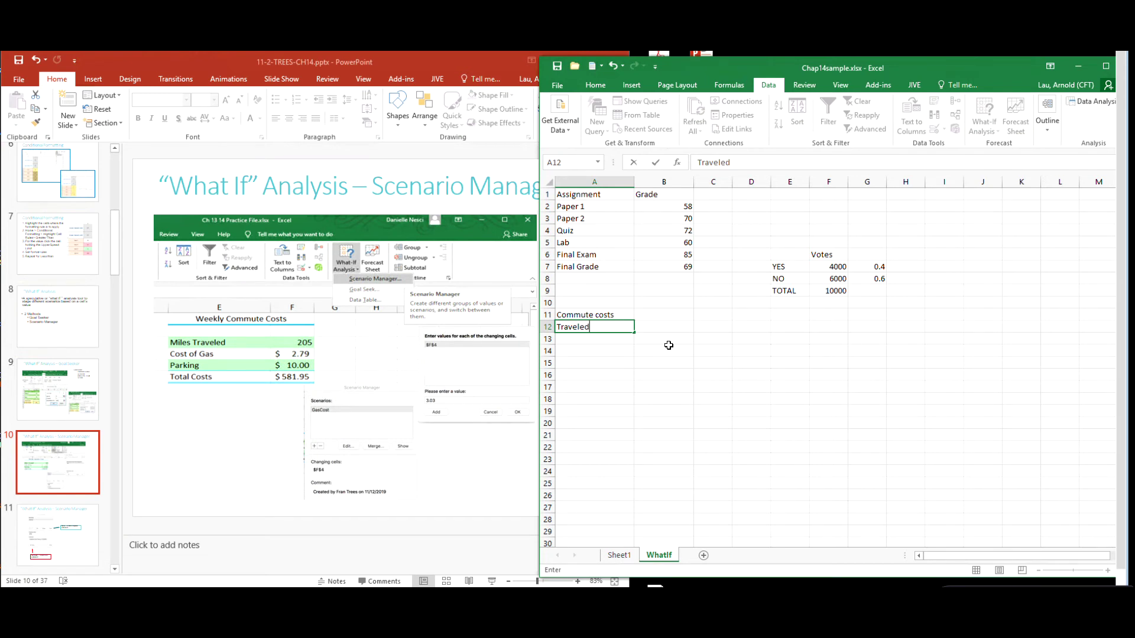
key(Return)
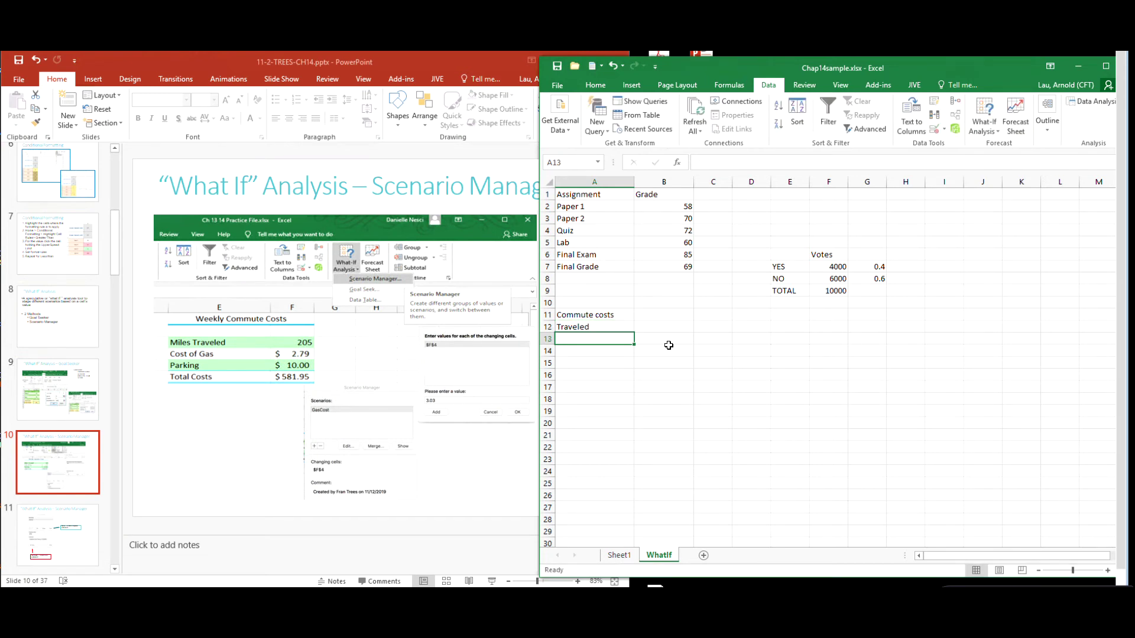
text(cost of gas)
key(Return)
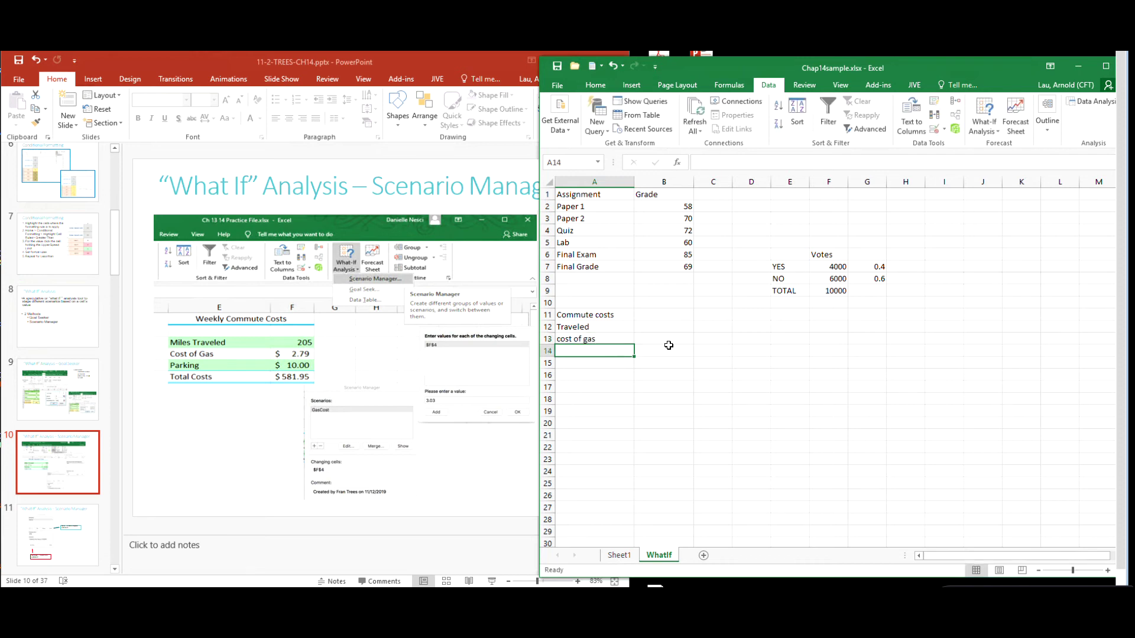
text(parking)
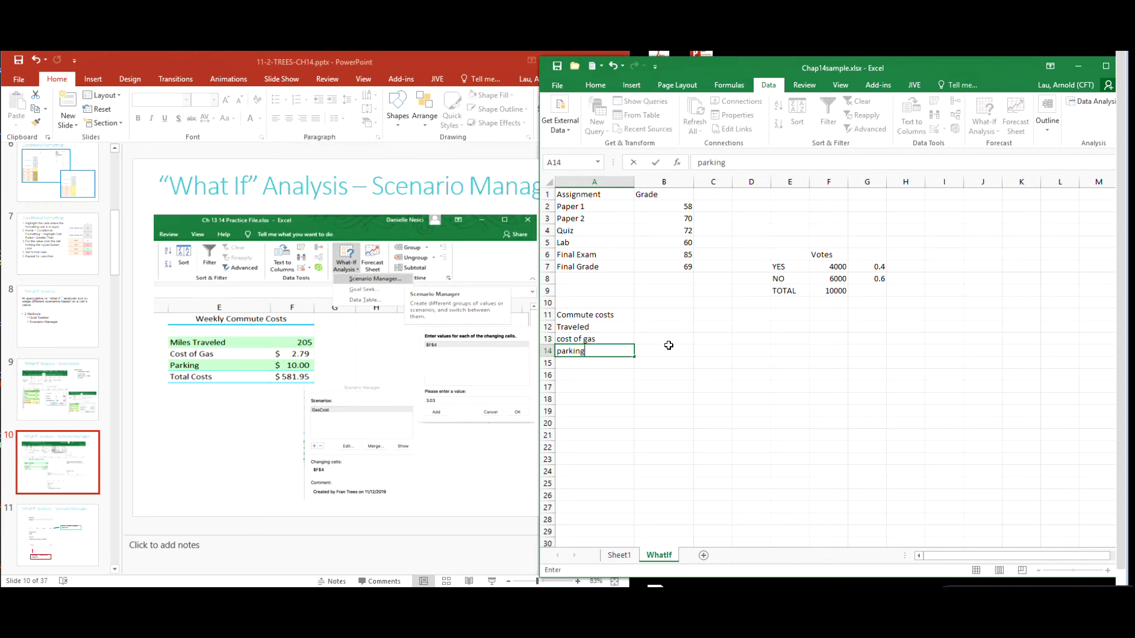
key(Return)
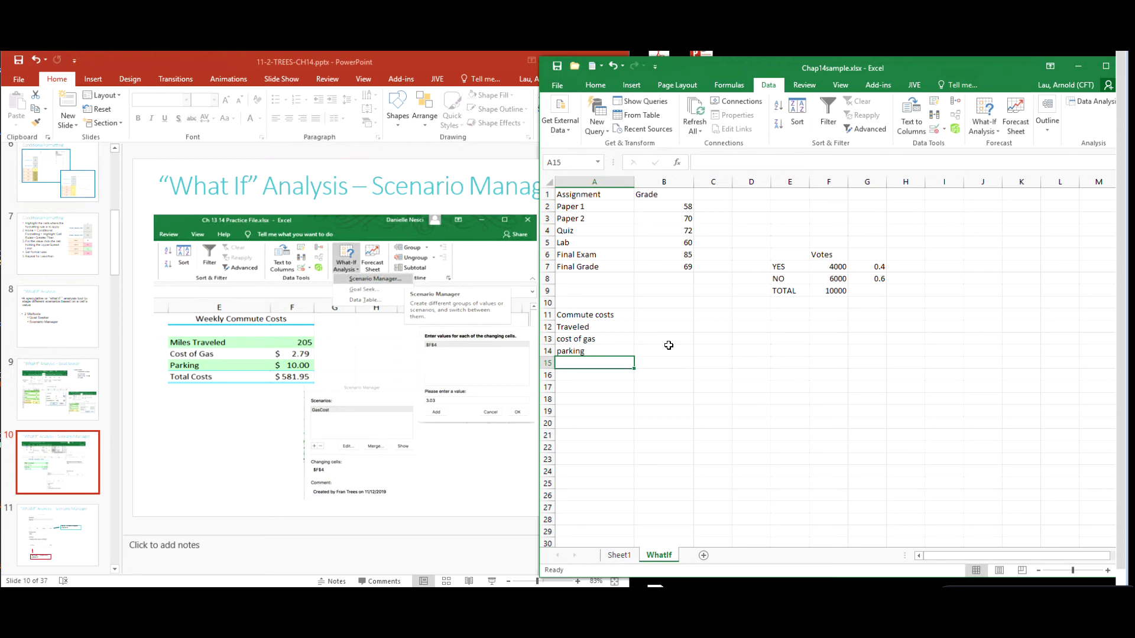
text(total)
key(Return)
Fill in the commute values beside their labels: 205 for Traveled, 2.79 for cost of gas and 10 for parking.
key(Up)
key(Up)
key(Up)
key(Up)
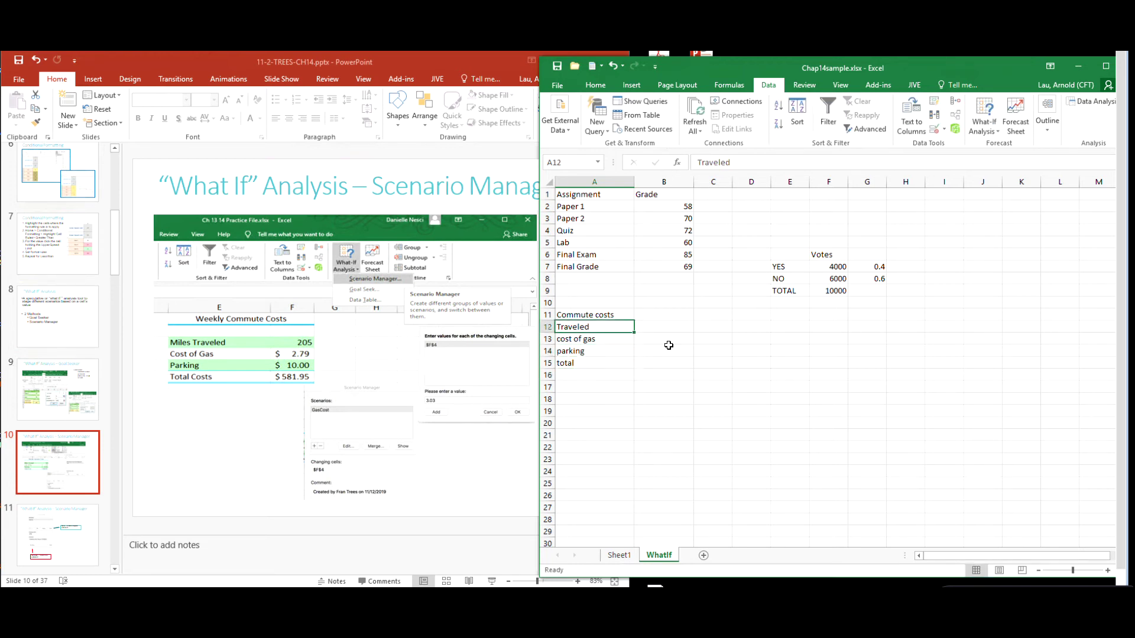
key(Right)
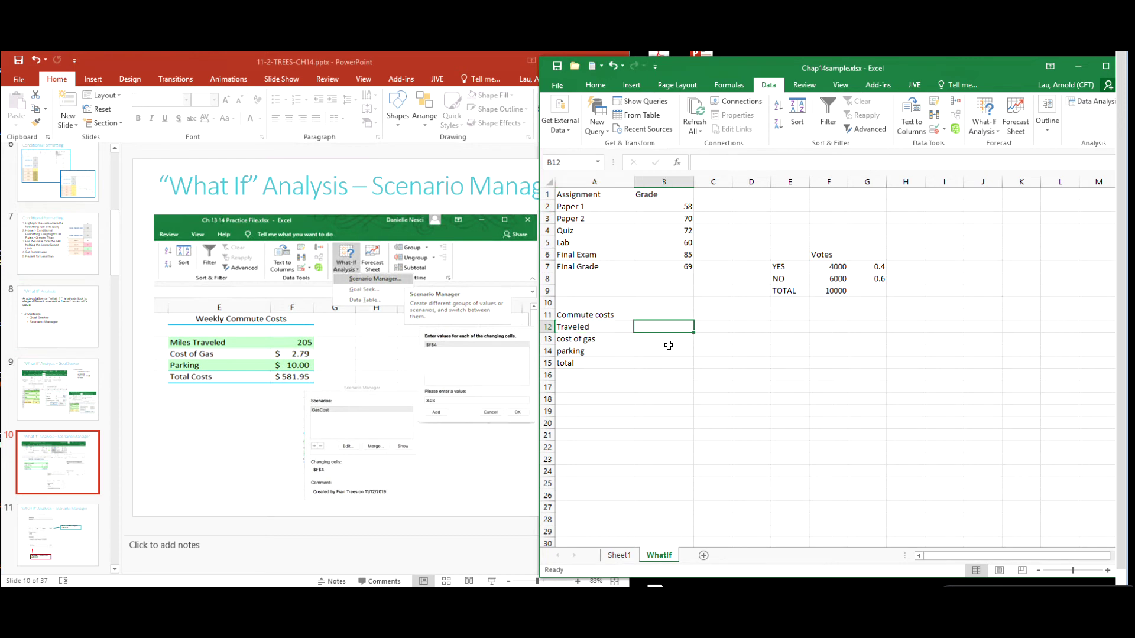
text(205)
key(Return)
text(2.79)
key(Return)
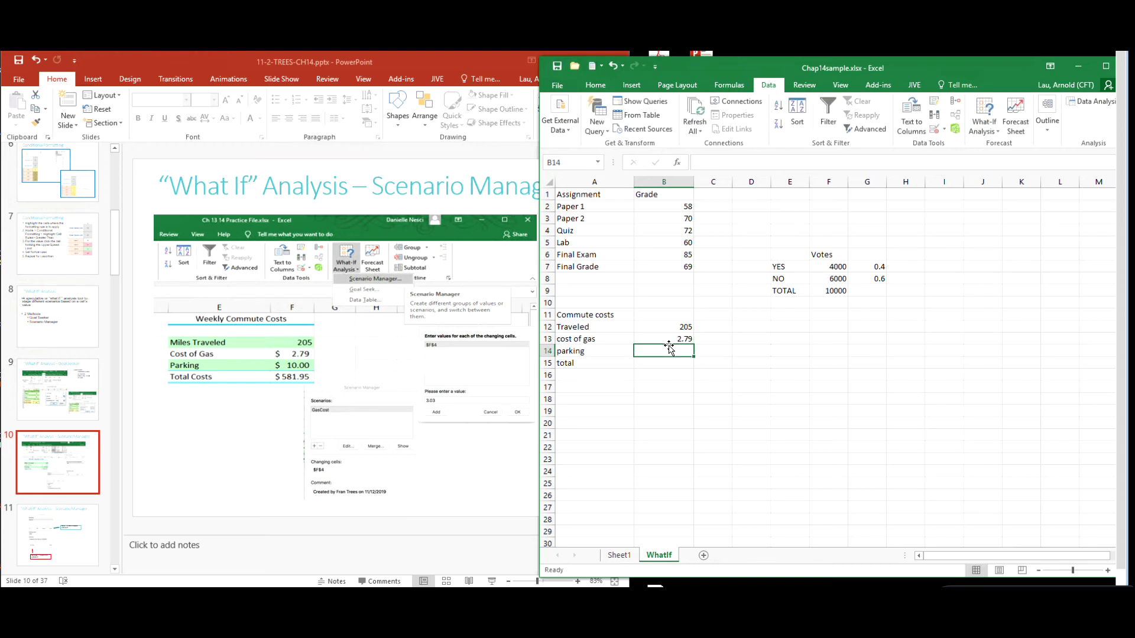
text(10)
key(Return)
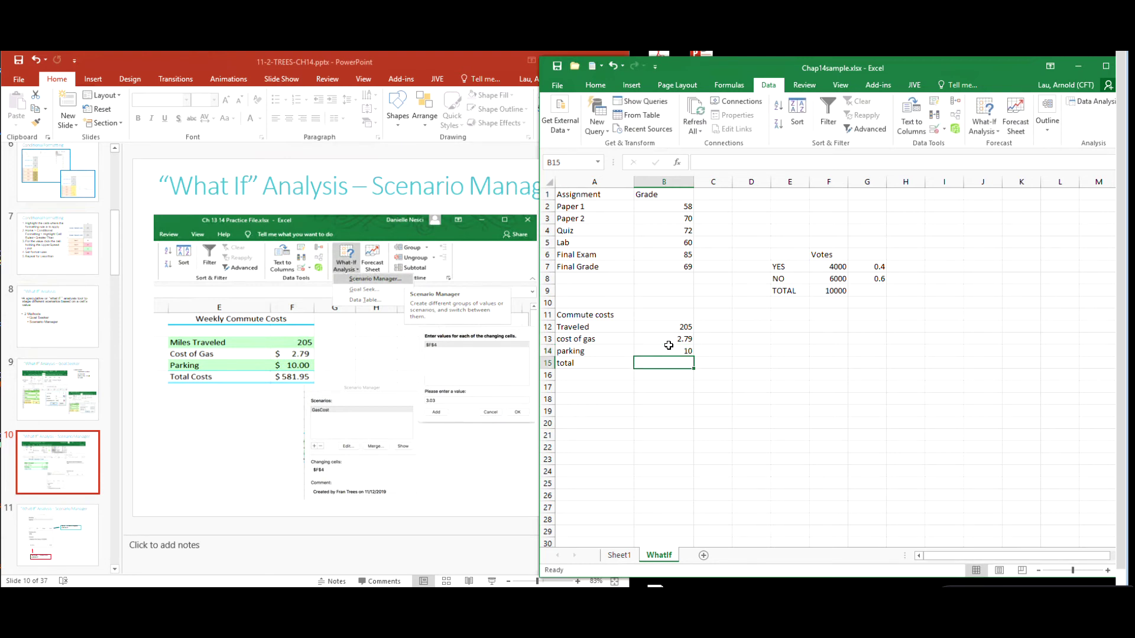
Enter the formula =B12*B13+B14 in B15 to calculate the total commute cost.
text(=)
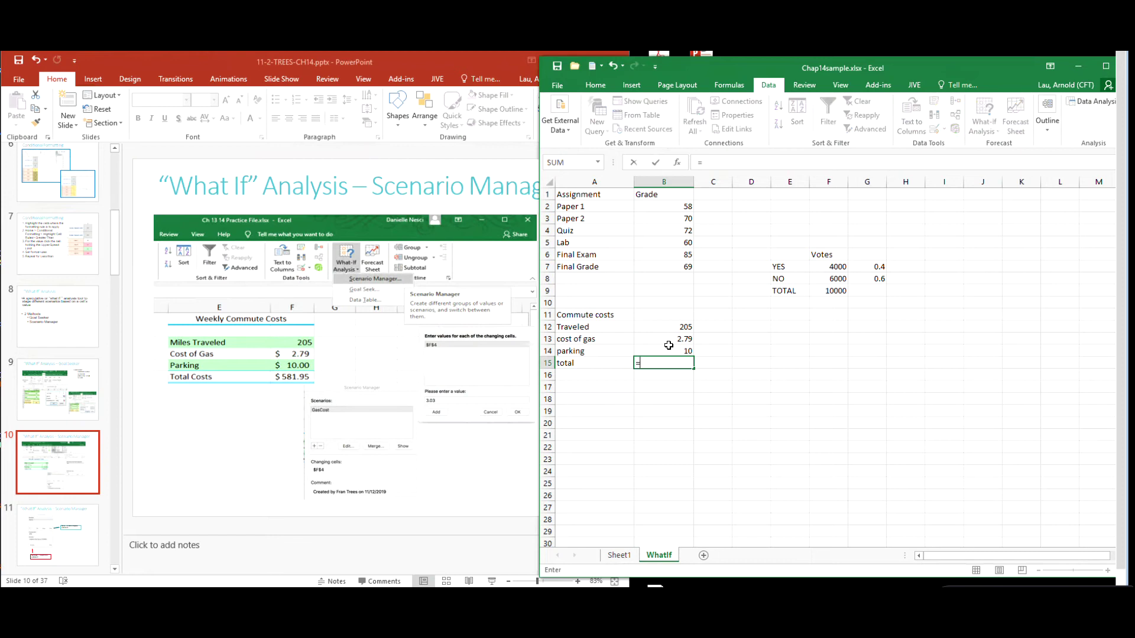
click(677, 327)
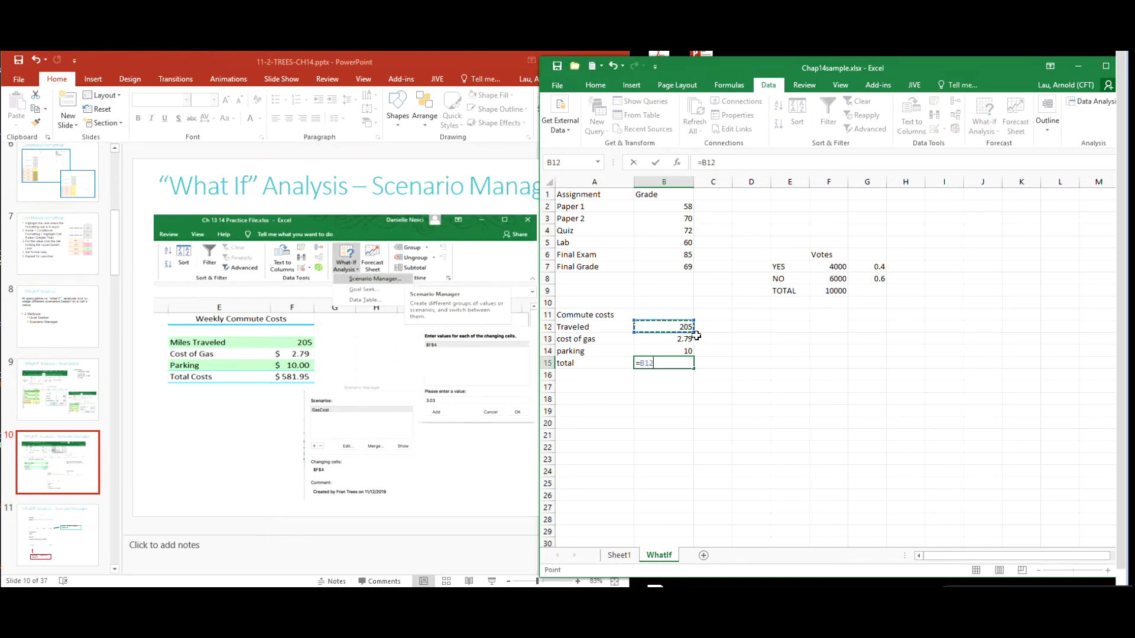
text(*)
click(681, 339)
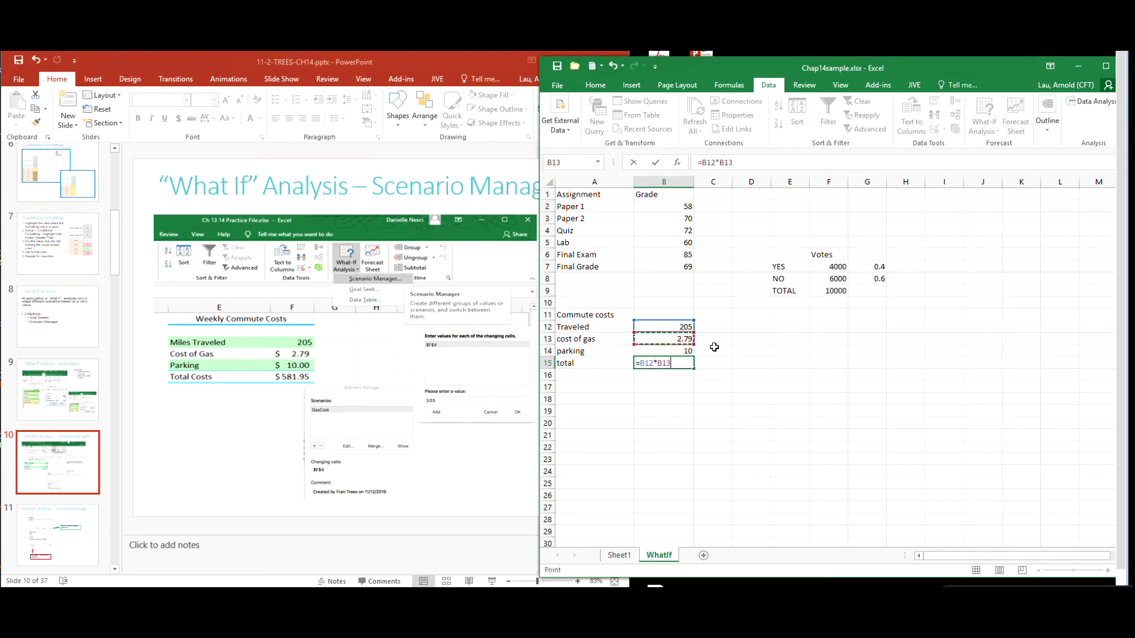
text(+)
click(668, 351)
key(Return)
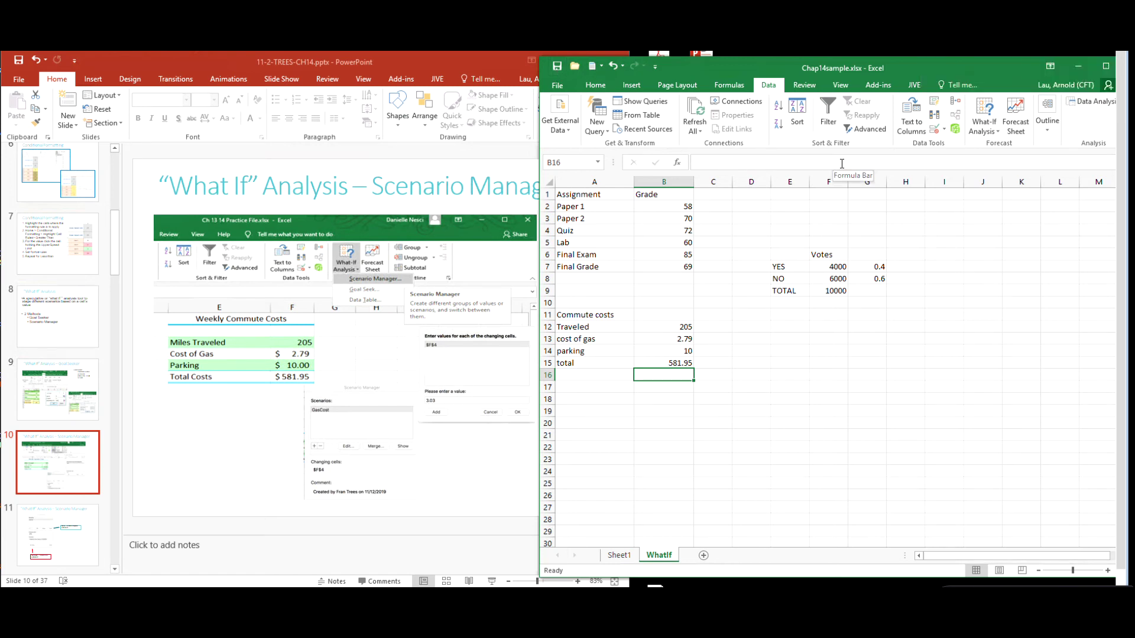
Start a new scenario named Gas3 in Scenario Manager, keeping the commute table uncovered.
click(999, 133)
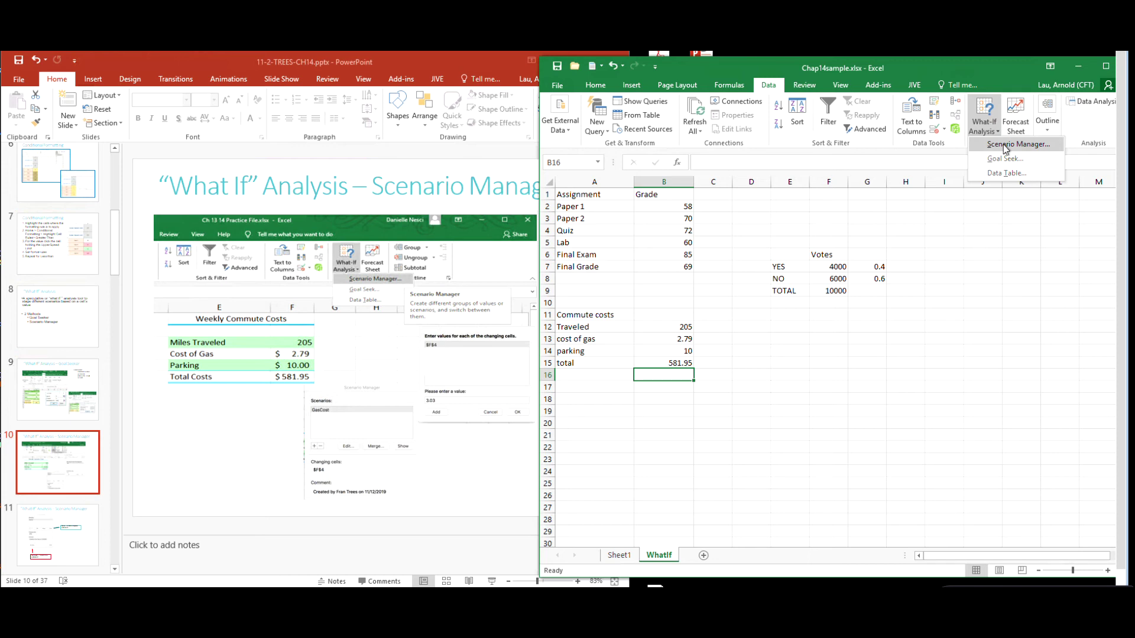
click(1004, 147)
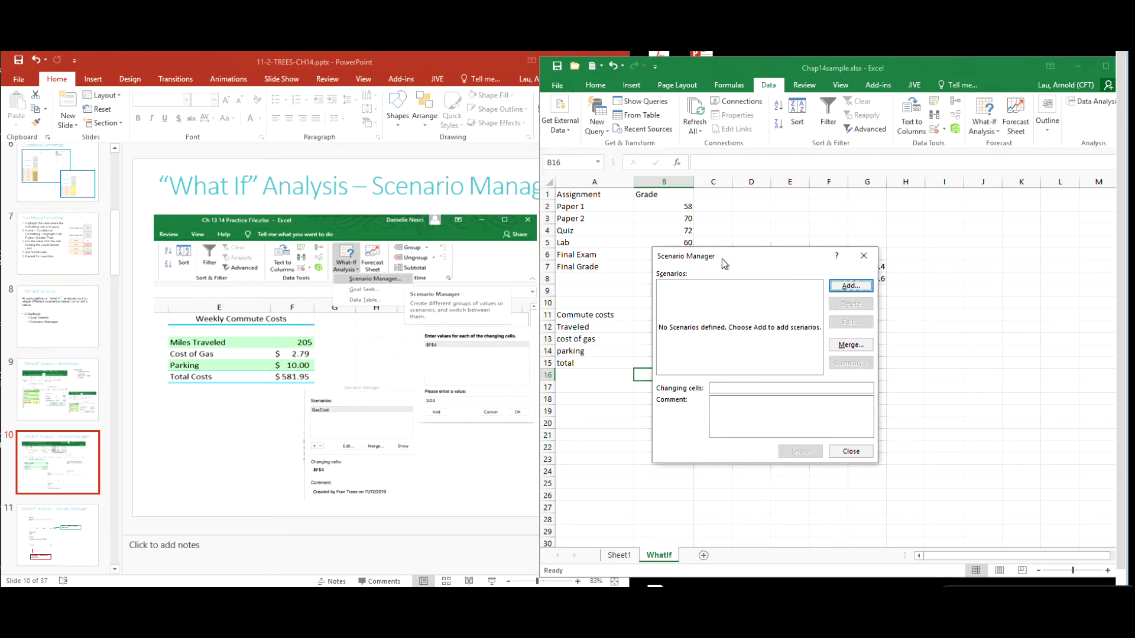
drag(725, 253, 818, 293)
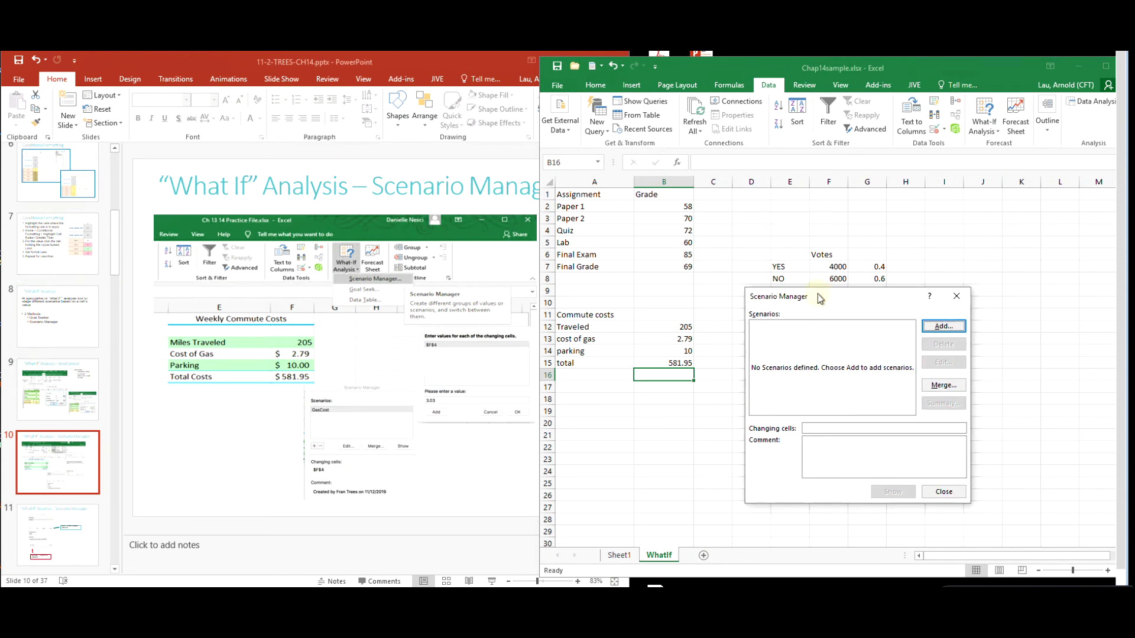
click(944, 329)
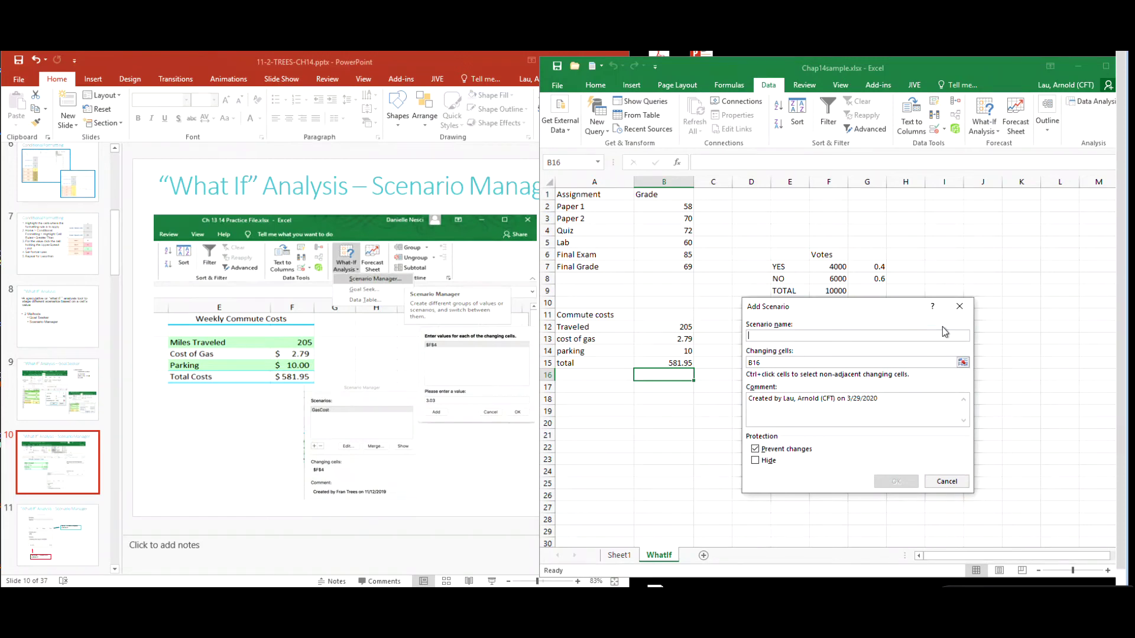
text(Gas3)
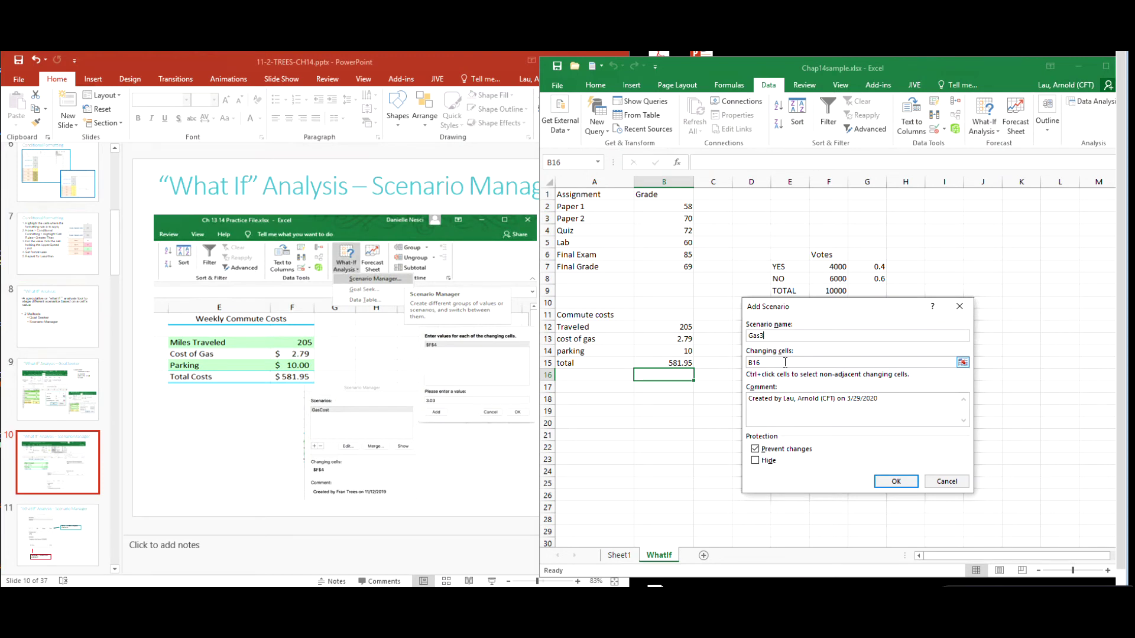
Make the cost of gas cell B13 the Gas3 scenario's changing cell and turn off its Prevent changes protection.
click(785, 363)
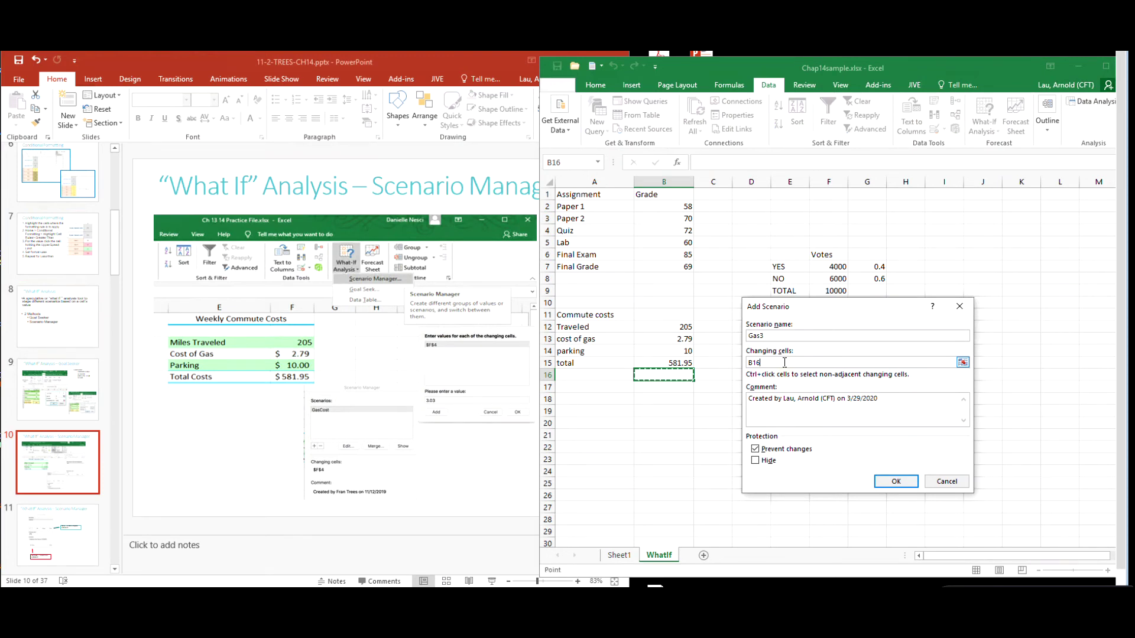
drag(785, 362, 744, 363)
key(BackSpace)
click(674, 364)
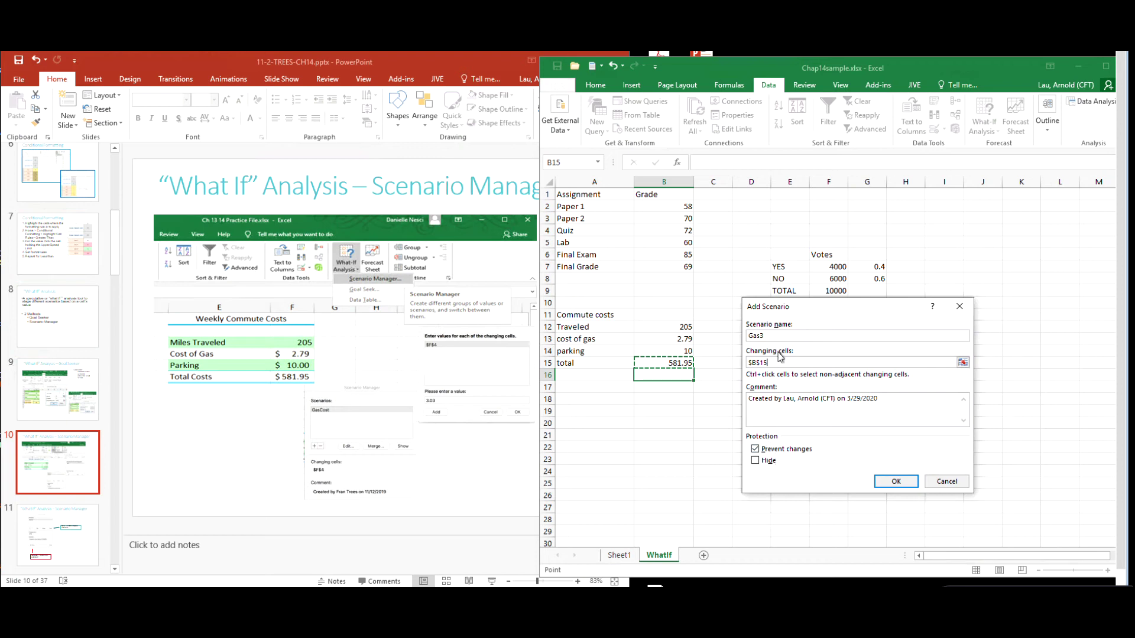
drag(781, 363, 739, 365)
key(BackSpace)
click(670, 341)
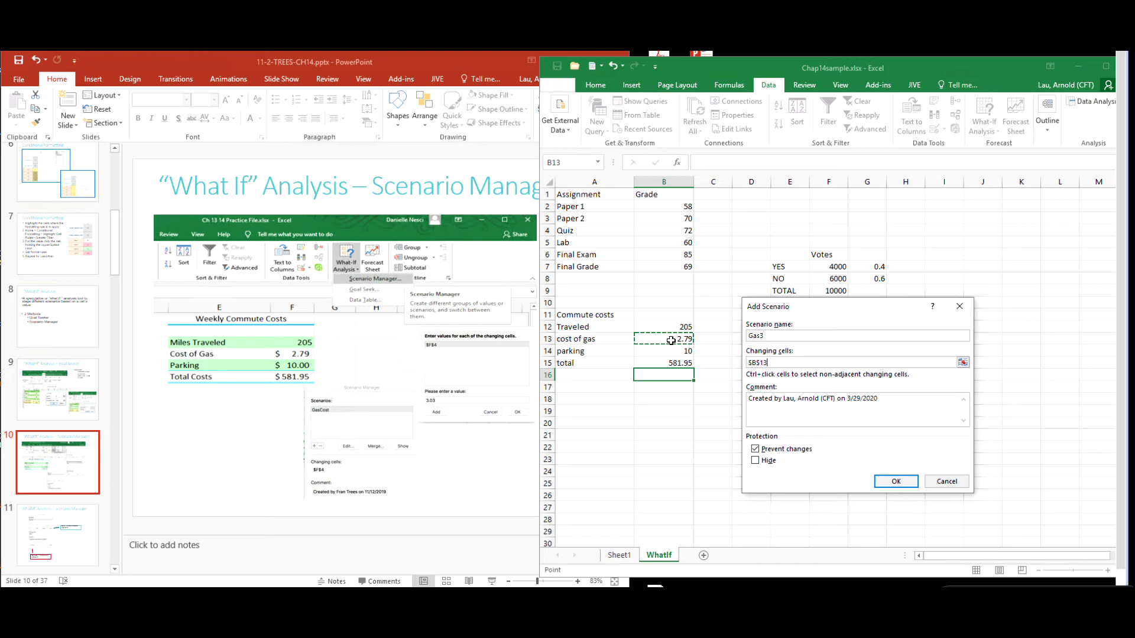
click(759, 451)
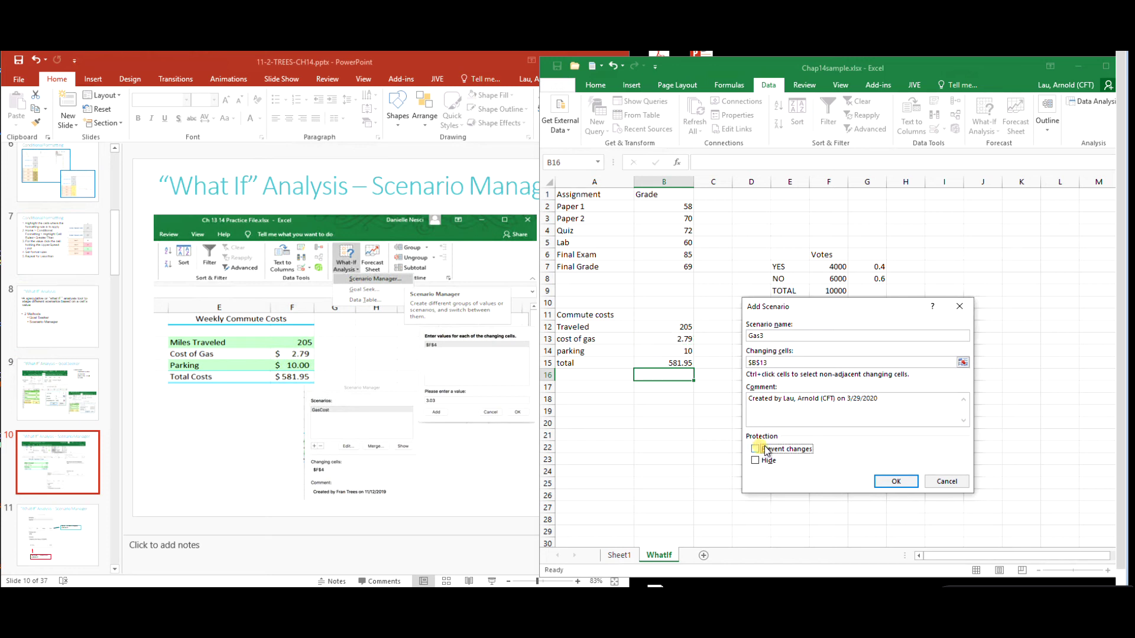
click(895, 482)
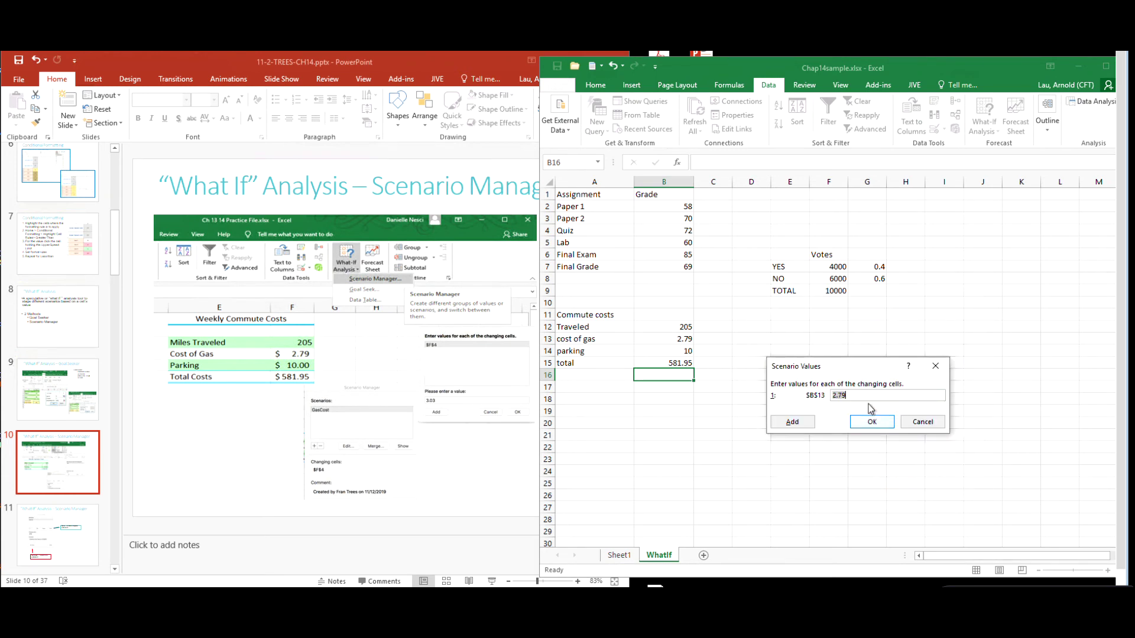
Set the Gas3 scenario's value for B13 to 3 and show the scenario in the worksheet.
text(3)
click(865, 422)
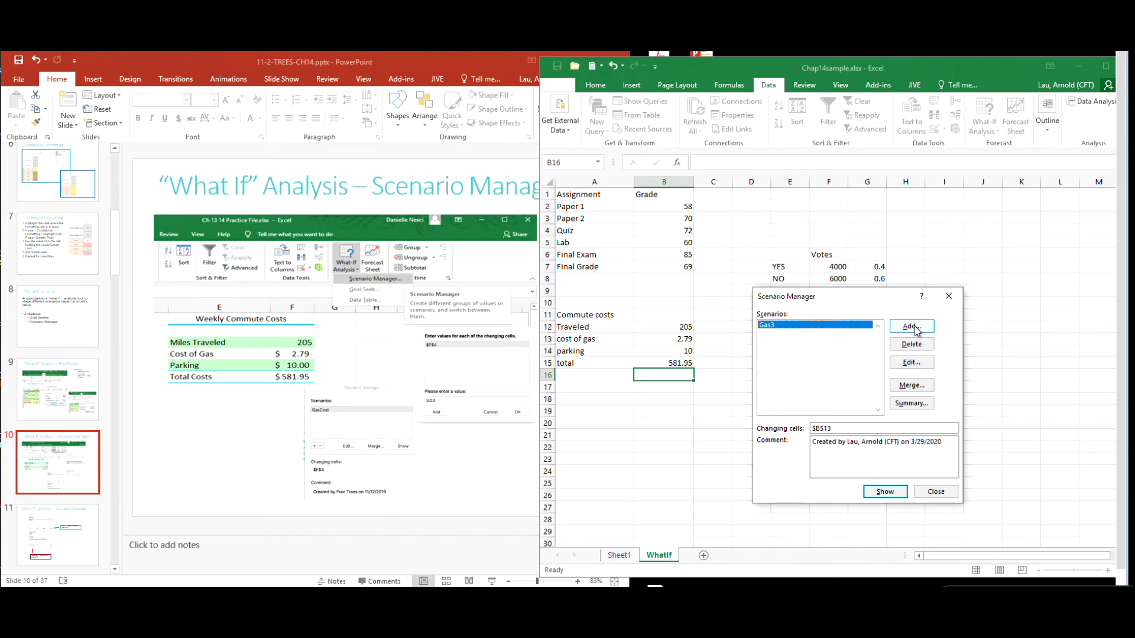
click(885, 492)
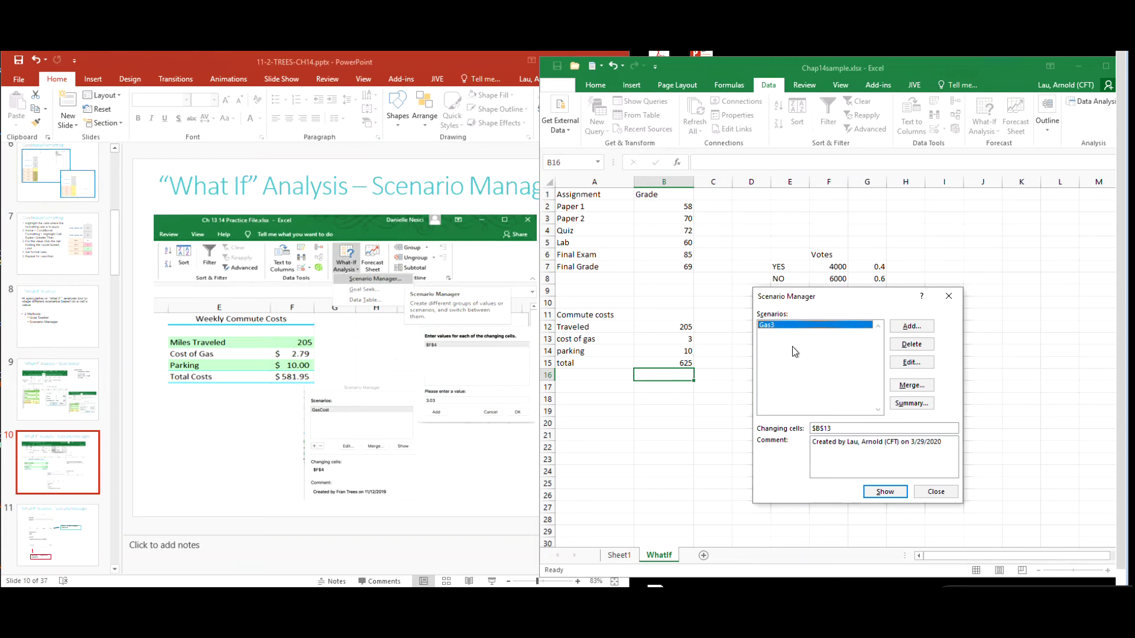
Add a scenario named Gas4 that sets B13 to 4, with Prevent changes turned off.
click(912, 327)
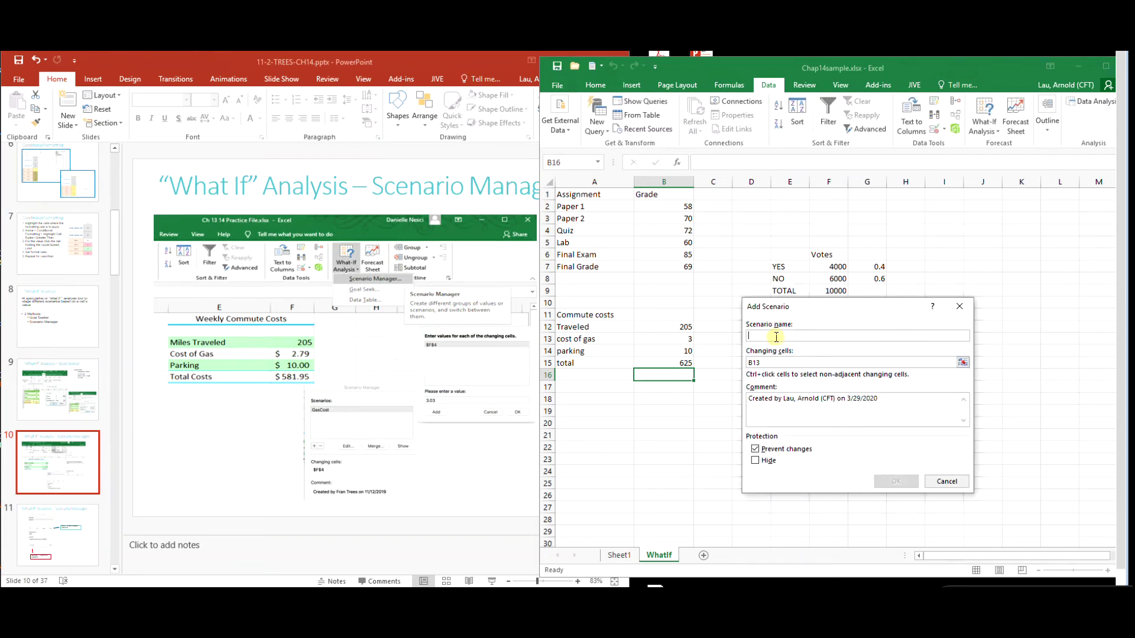
text(Gas4)
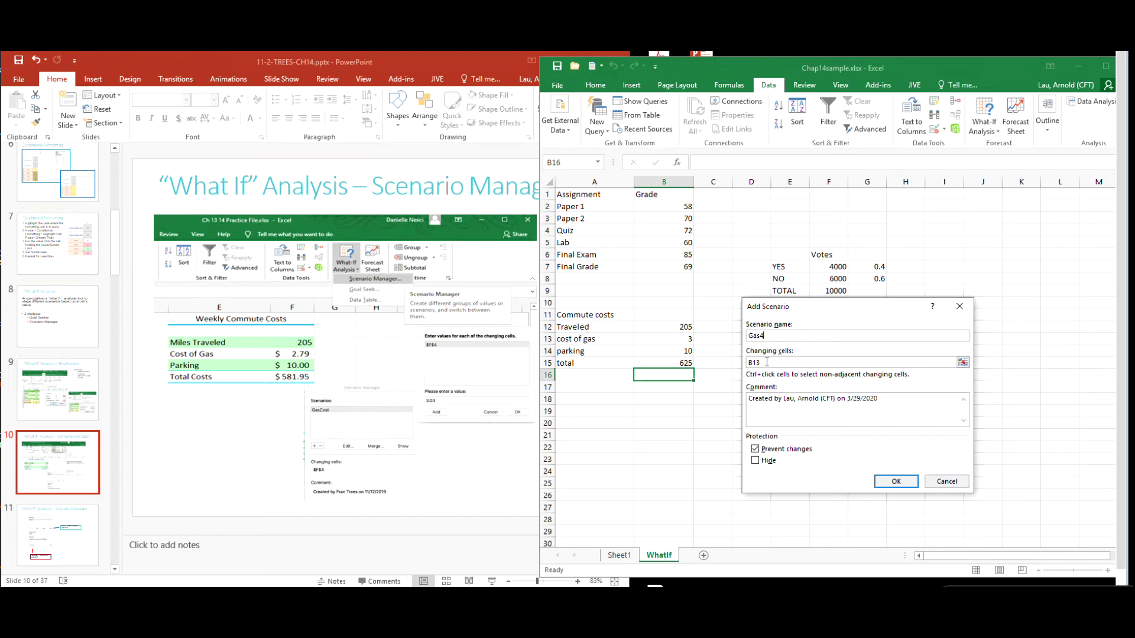
click(756, 450)
click(895, 482)
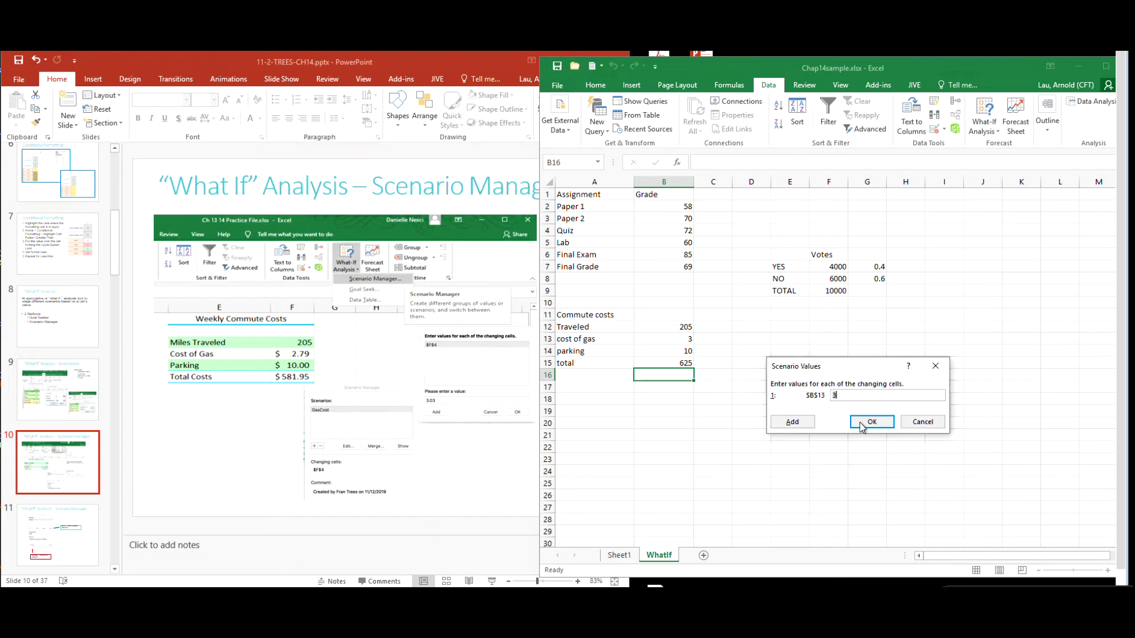
text(4)
click(872, 423)
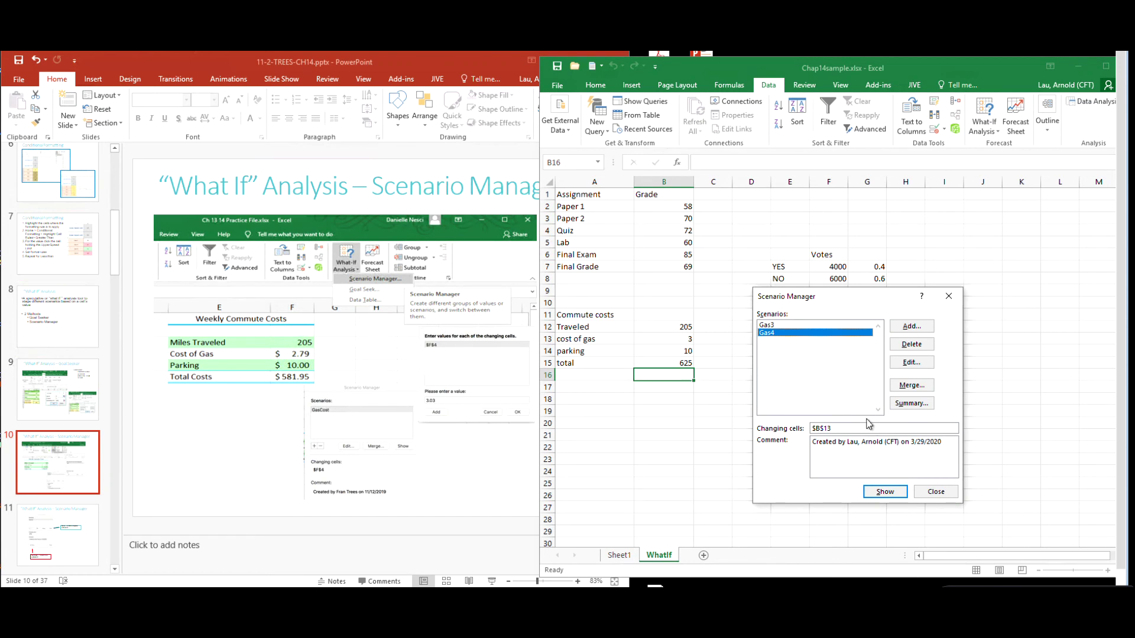
Add a scenario named Gas5 that sets the cost of gas in B13 to 5.
click(911, 327)
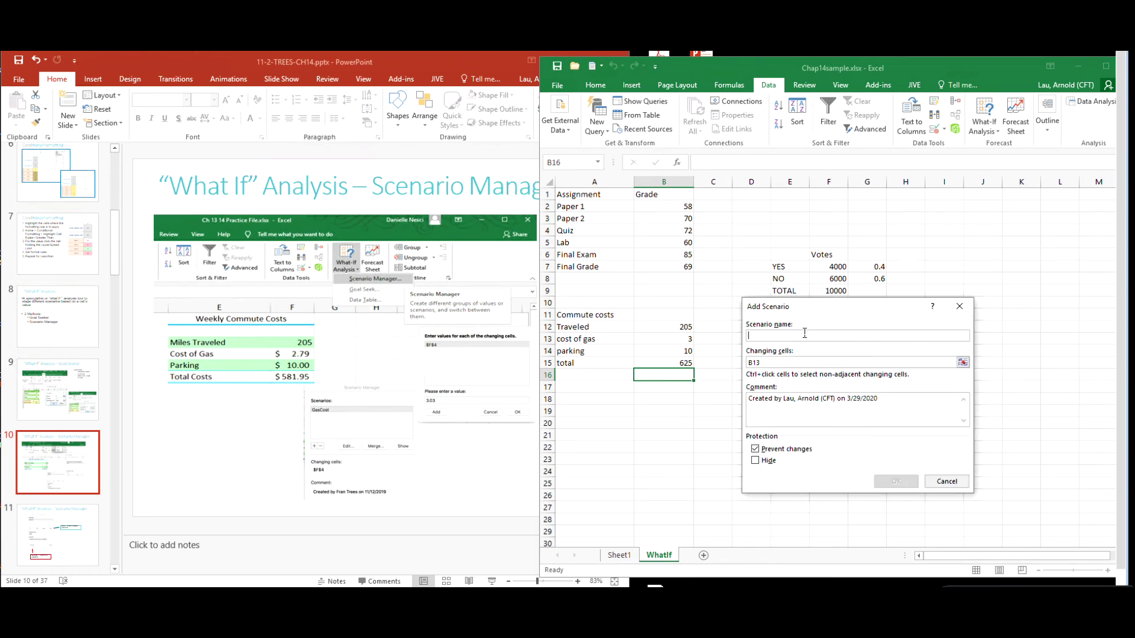
text(Gas)
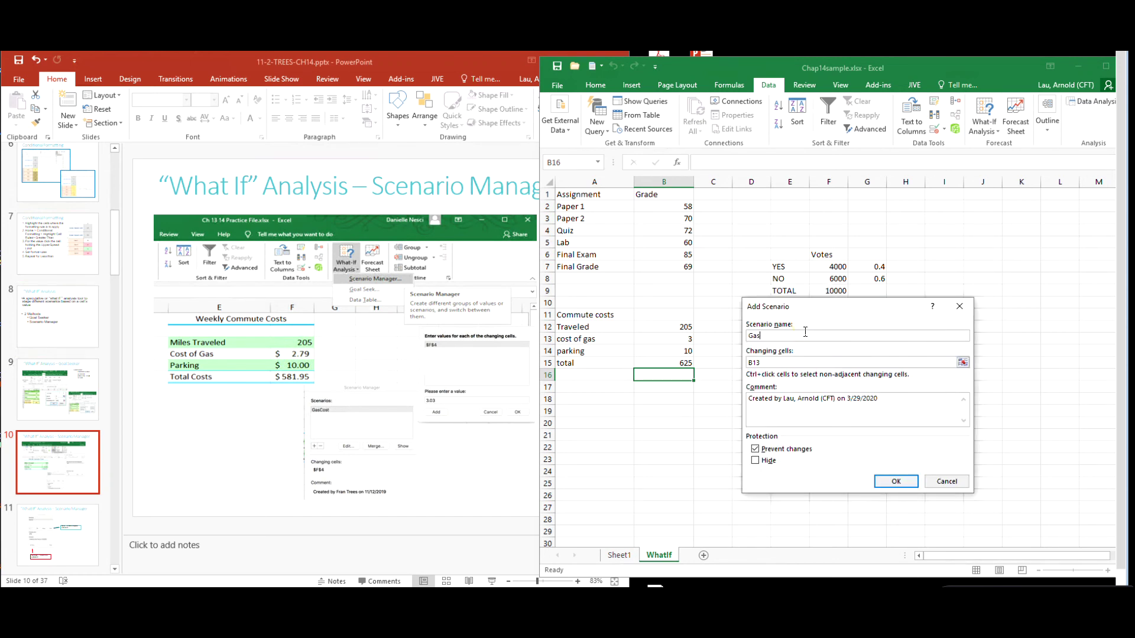
text(S)
click(893, 479)
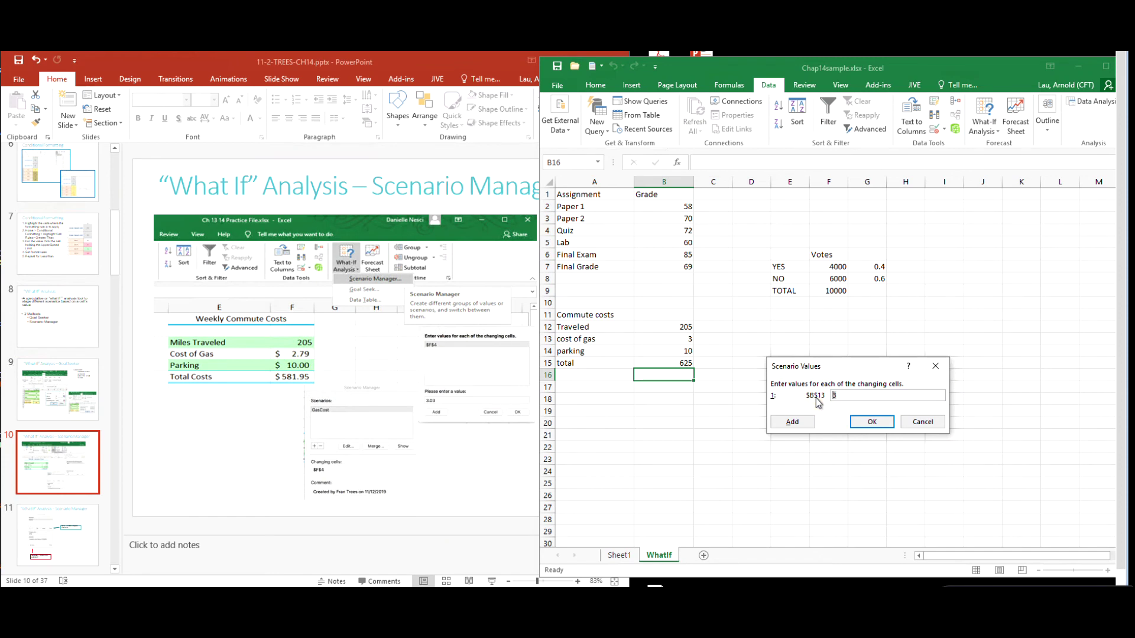
click(863, 421)
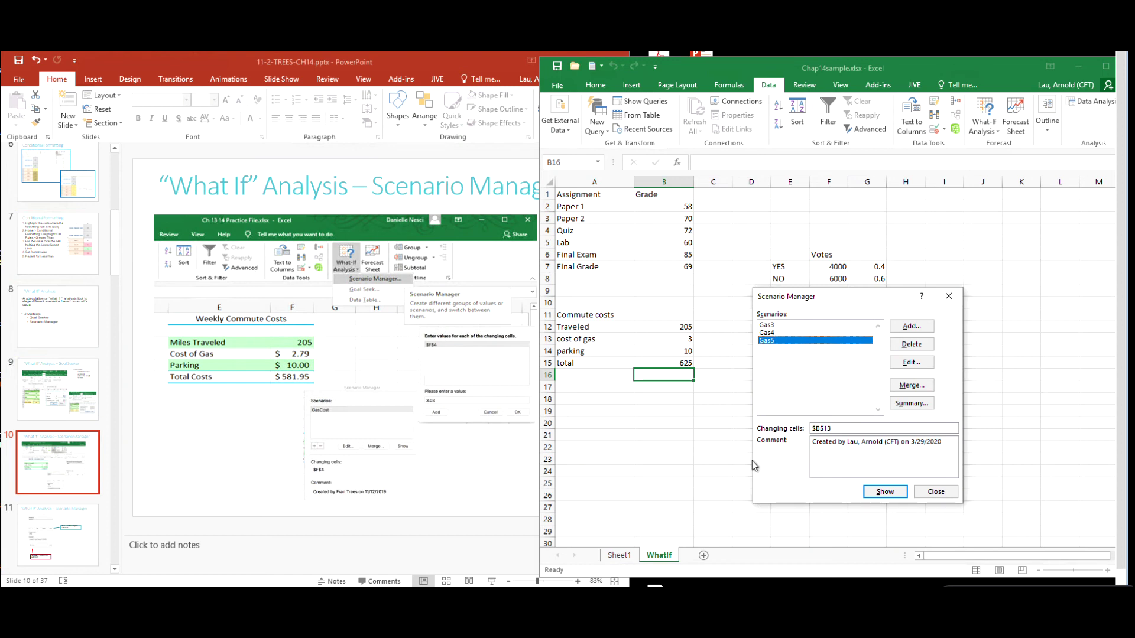
Generate a Scenario summary report of the gas scenarios with B15 as the result cell.
click(911, 404)
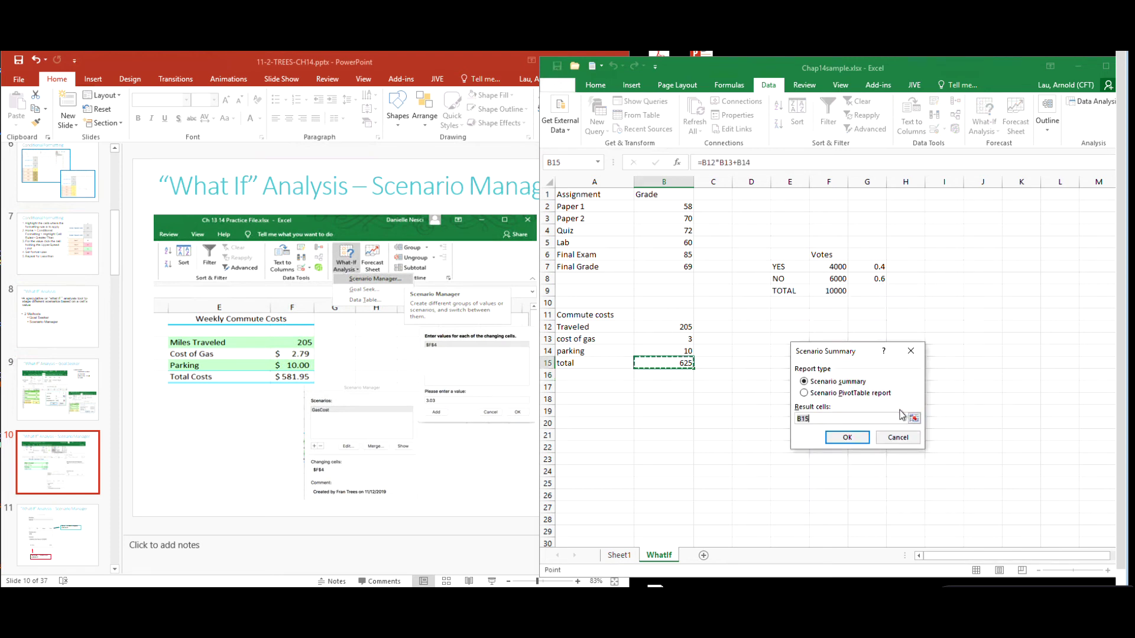
click(846, 438)
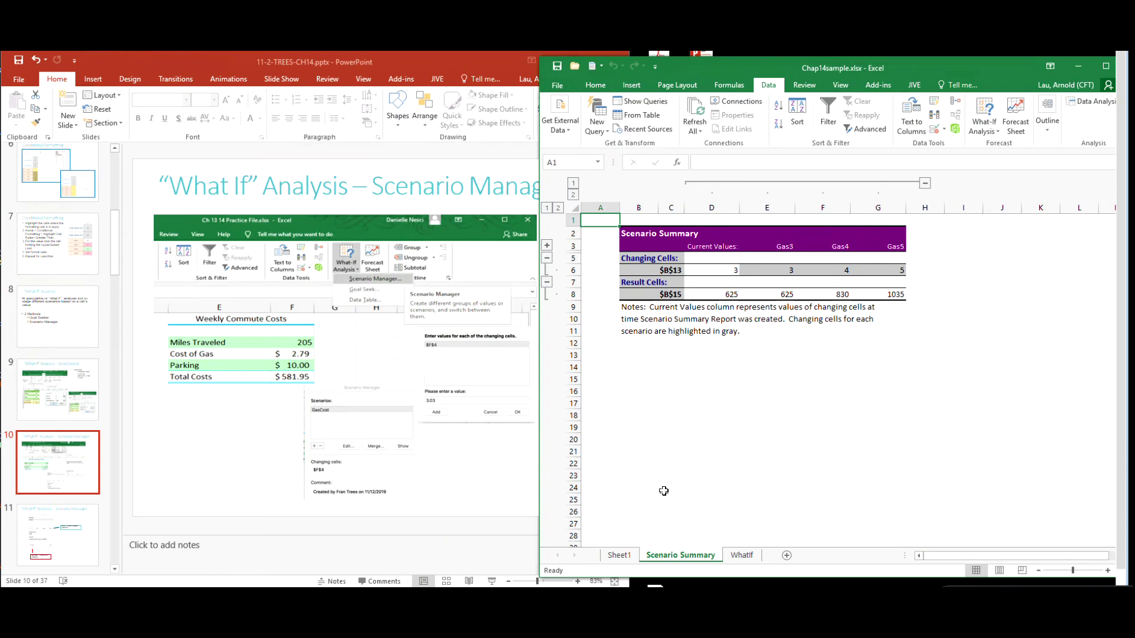
Look at Sheet1, return to the WhatIf sheet and review the saved scenarios in Scenario Manager before closing it.
click(619, 557)
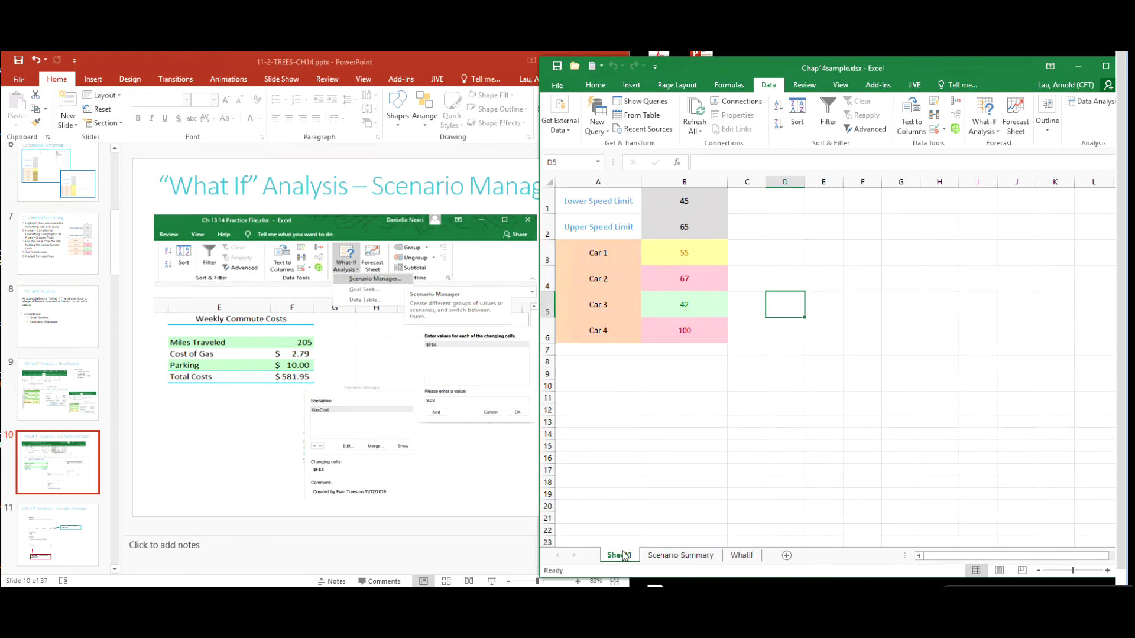
click(742, 557)
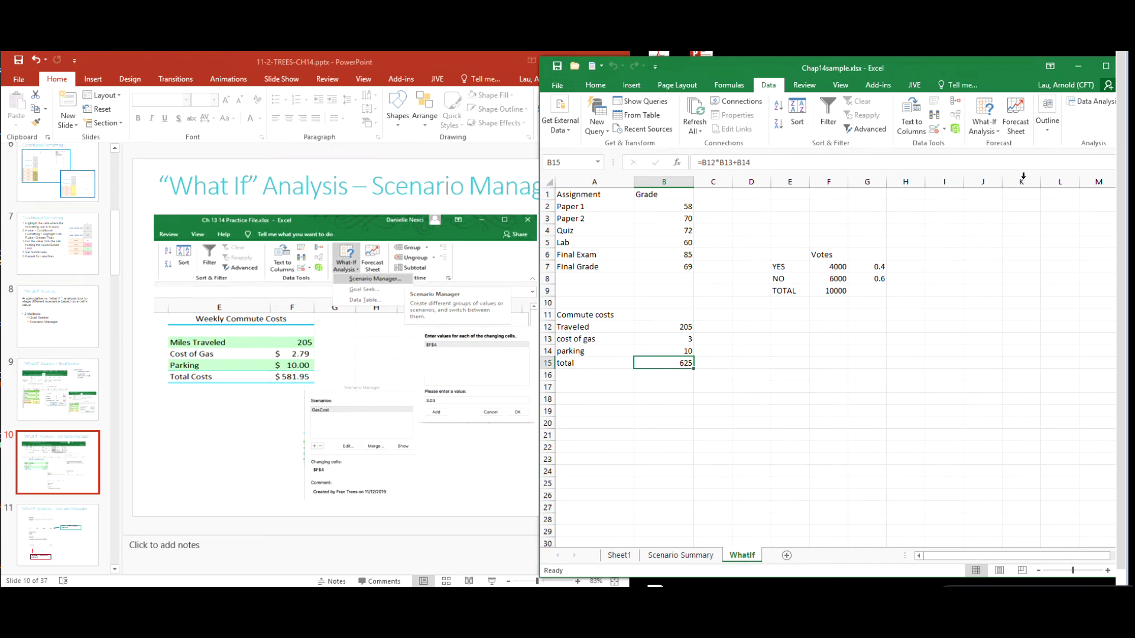
click(997, 131)
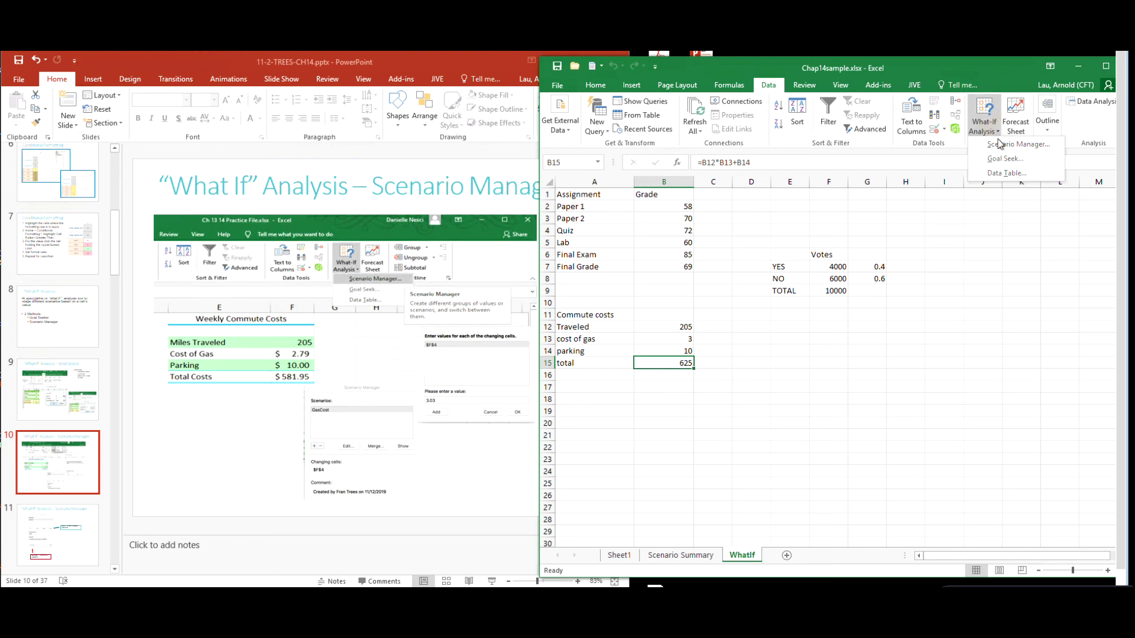
click(1000, 145)
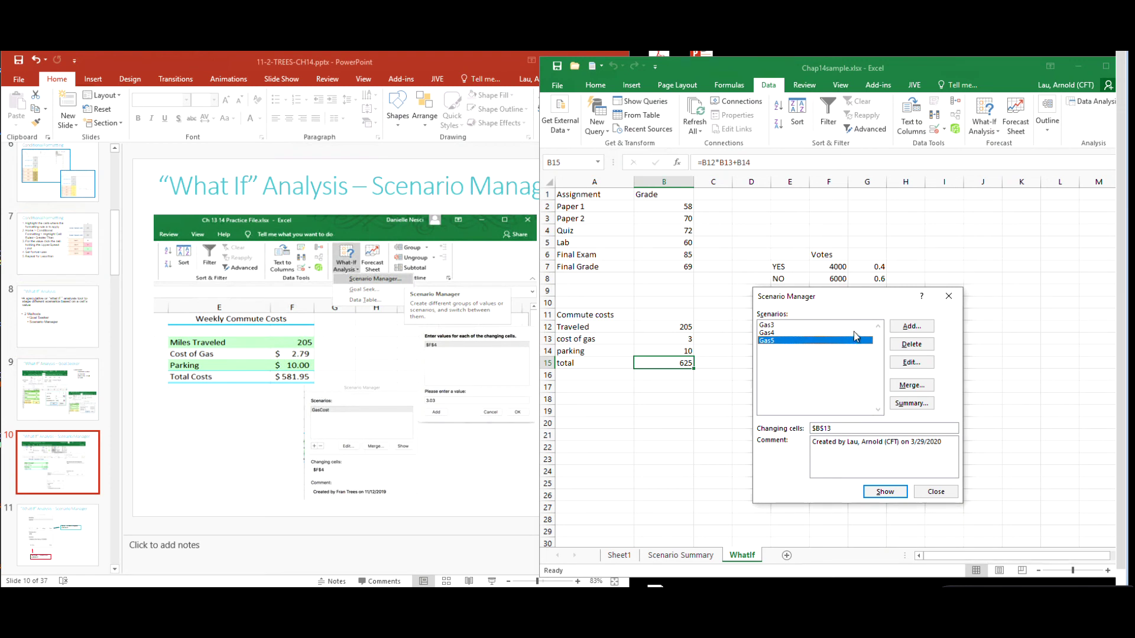
click(947, 298)
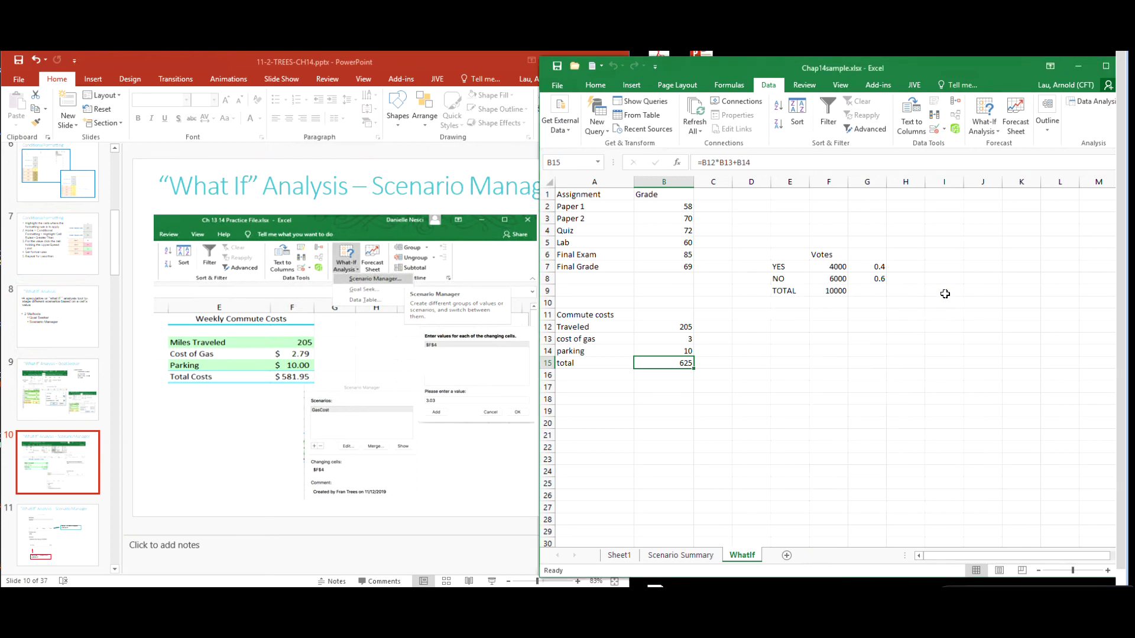
Switch to PowerPoint and review slides 11 to 14, from Scenario Manager through Summary and Named ranges to Filtering.
click(33, 473)
click(72, 513)
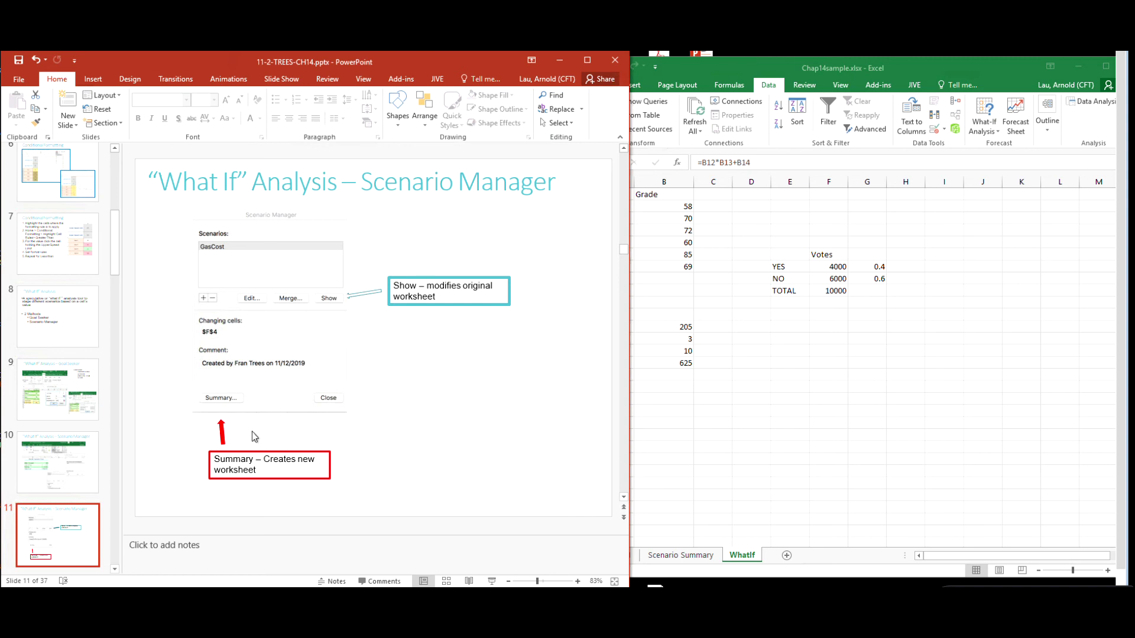
scroll(271, 431, down, 1)
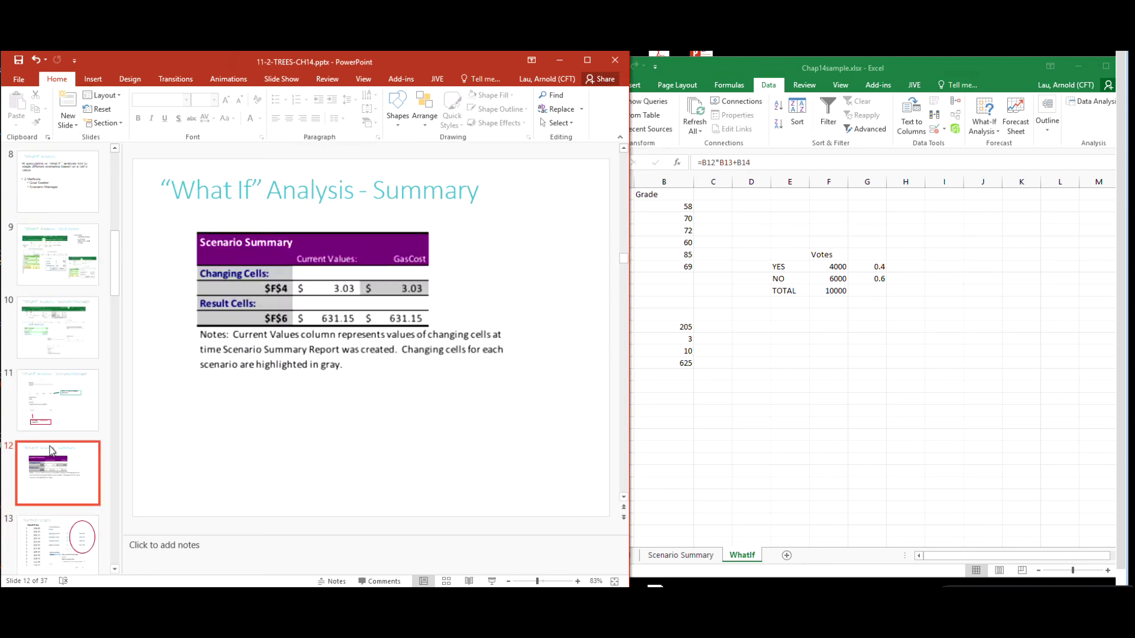
click(62, 399)
click(63, 468)
scroll(67, 473, down, 1)
click(75, 503)
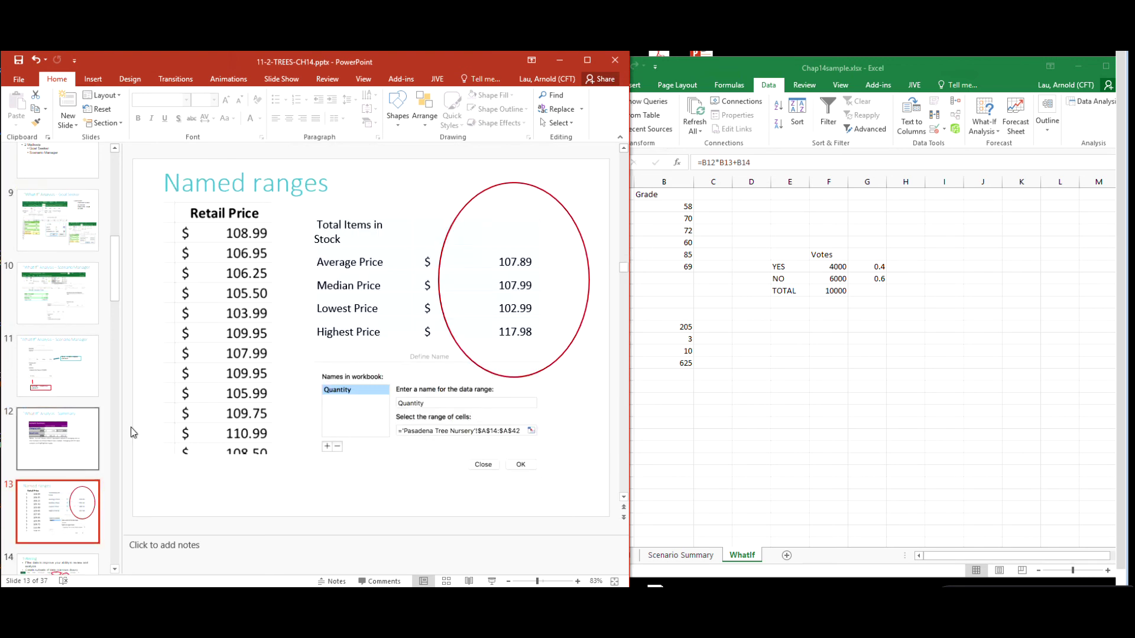
scroll(131, 434, down, 1)
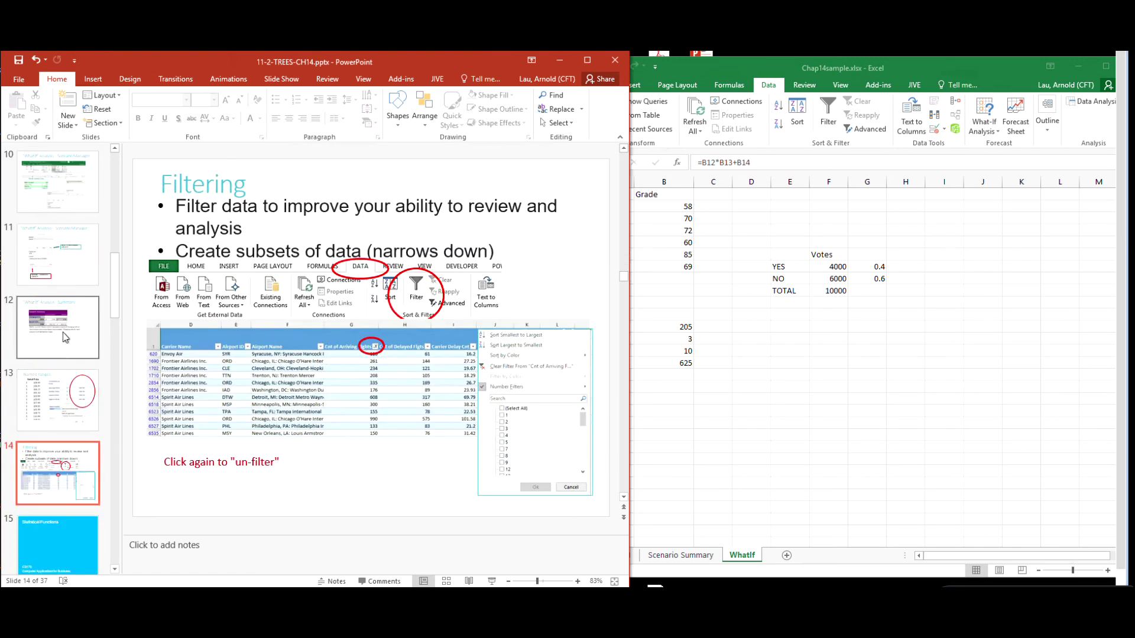
Compare the Named ranges and Filtering slides, finishing on the Named ranges slide.
click(73, 406)
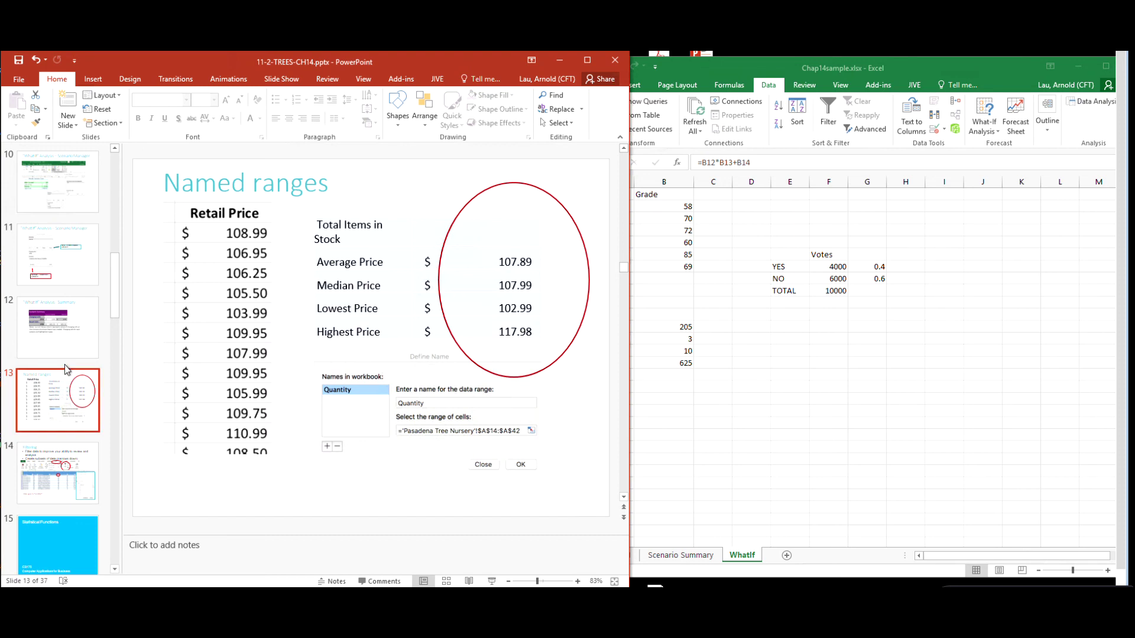
click(73, 471)
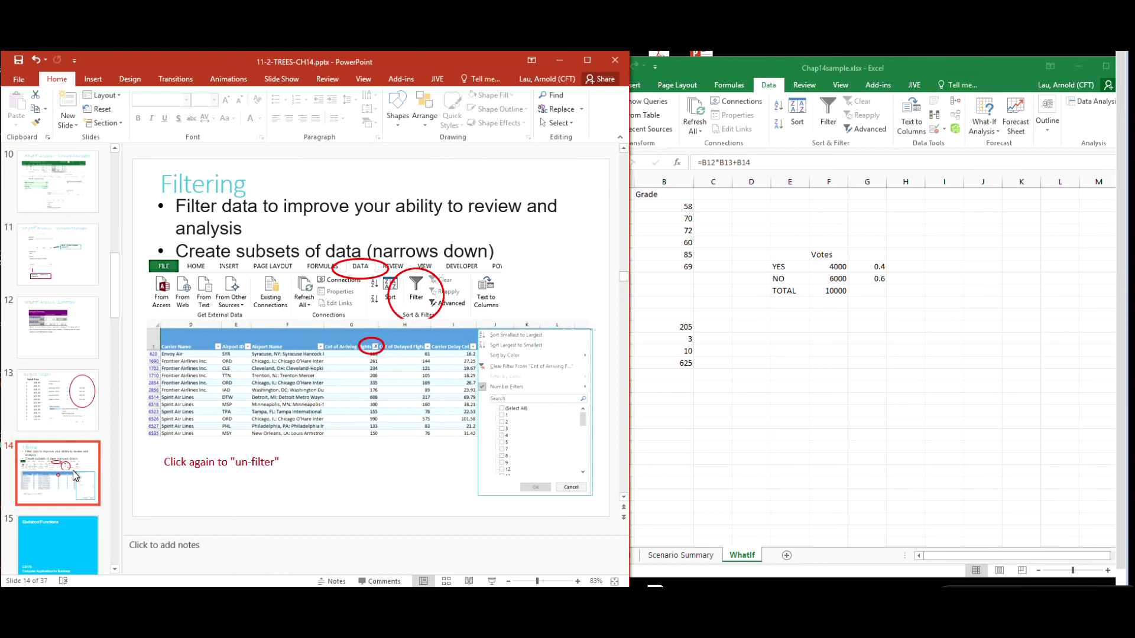
click(75, 412)
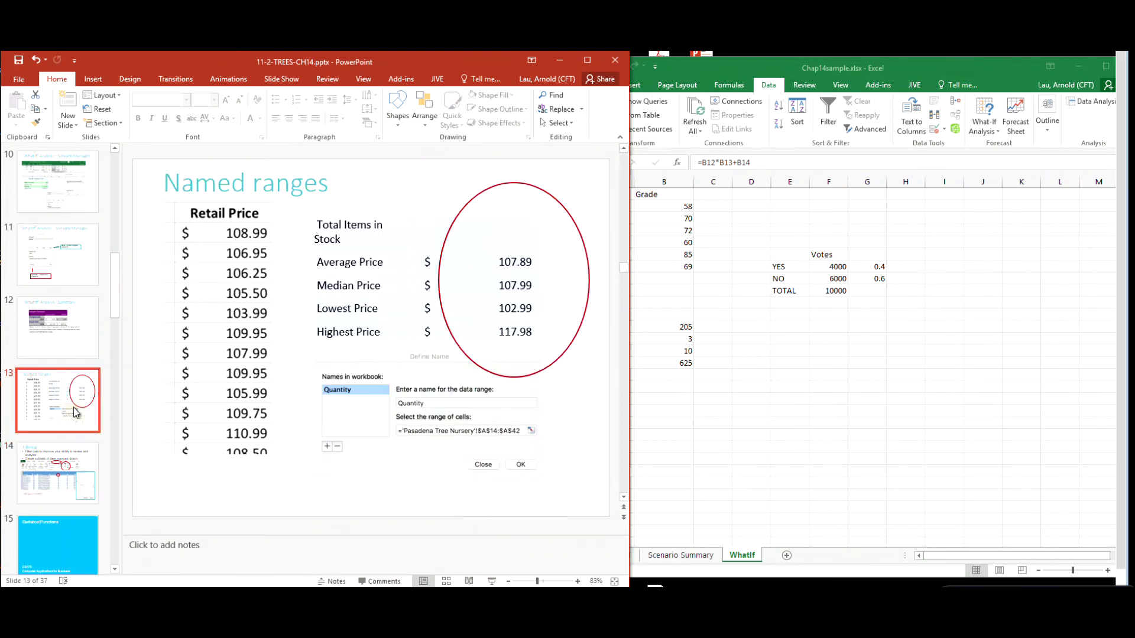
Switch to Excel and enter the labels gas, food and water in A18:A20 of the WhatIf sheet.
click(746, 424)
click(664, 422)
click(556, 66)
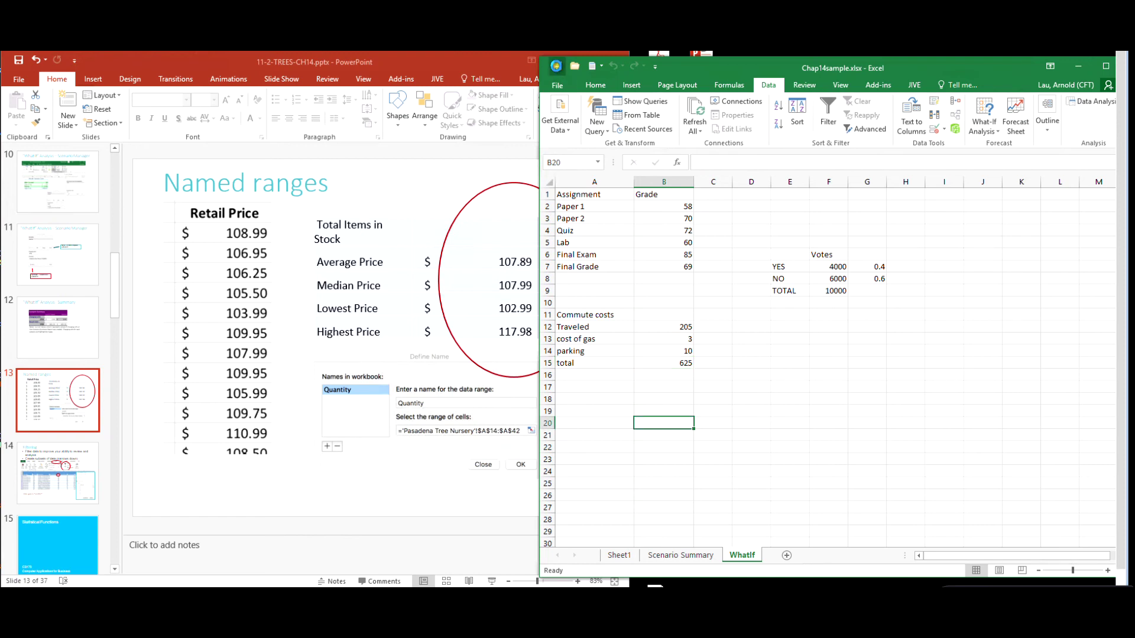
click(595, 396)
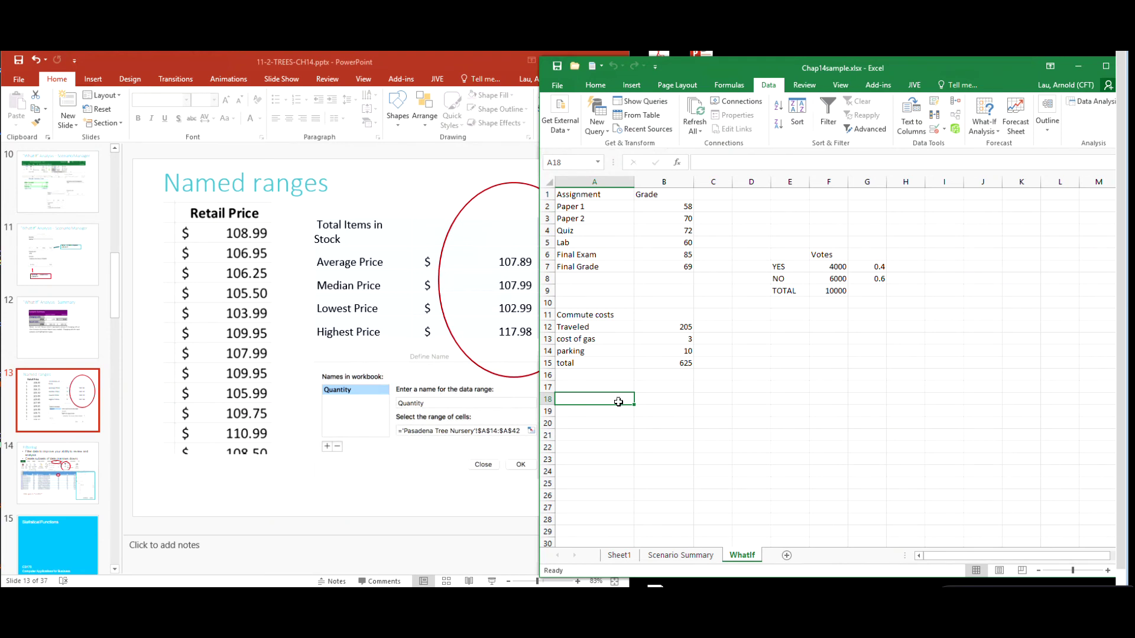
text(gas)
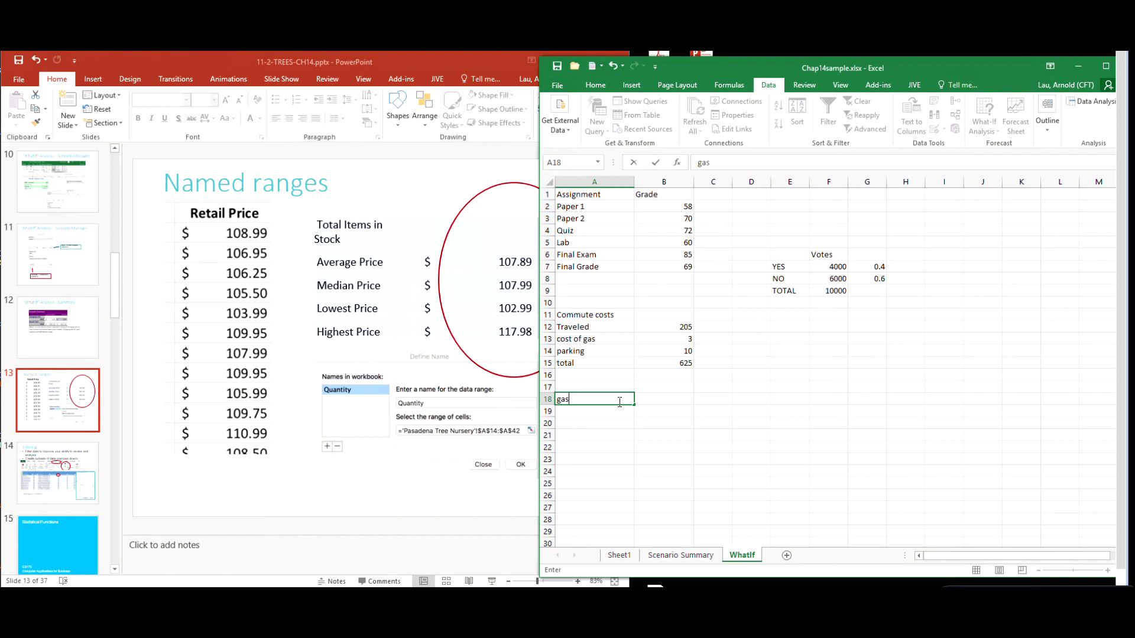
key(Return)
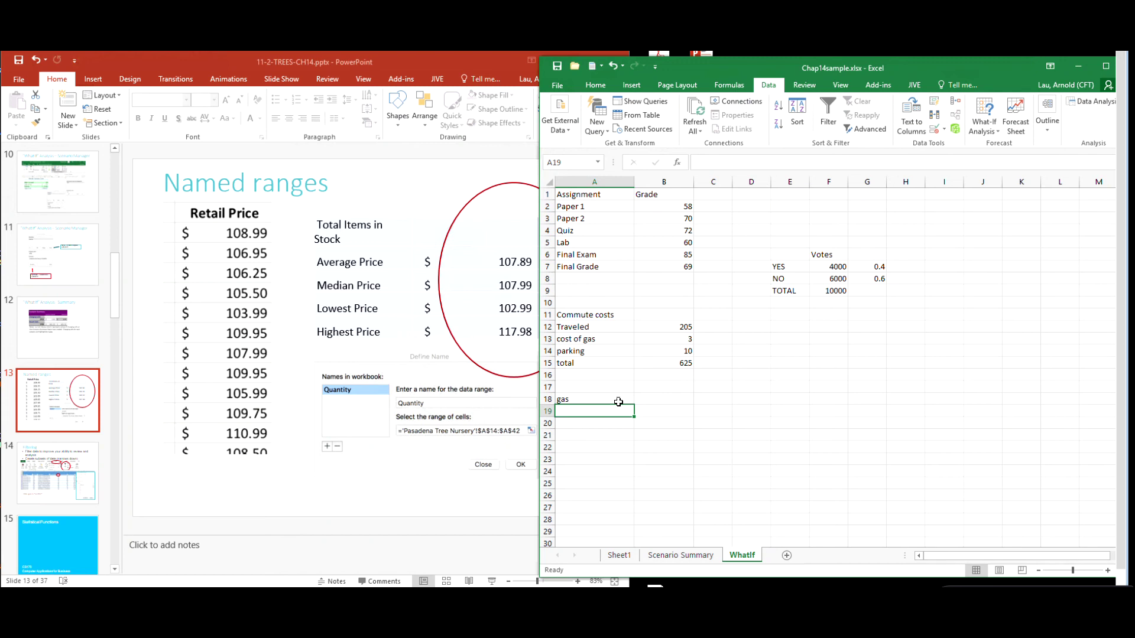
text(food)
key(Return)
text(water)
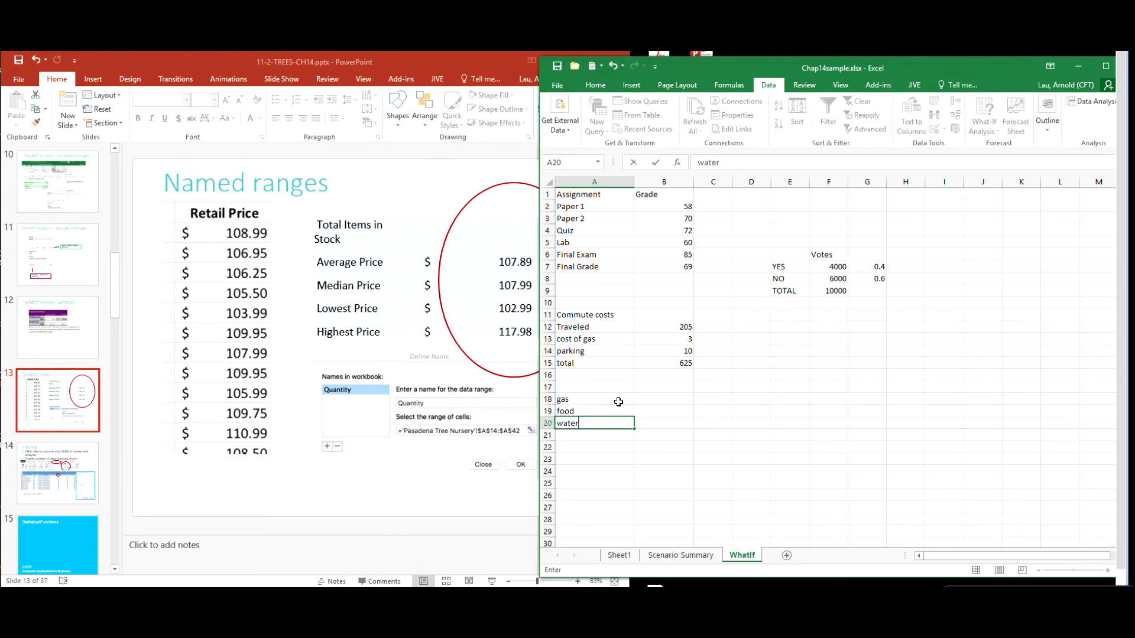
key(Return)
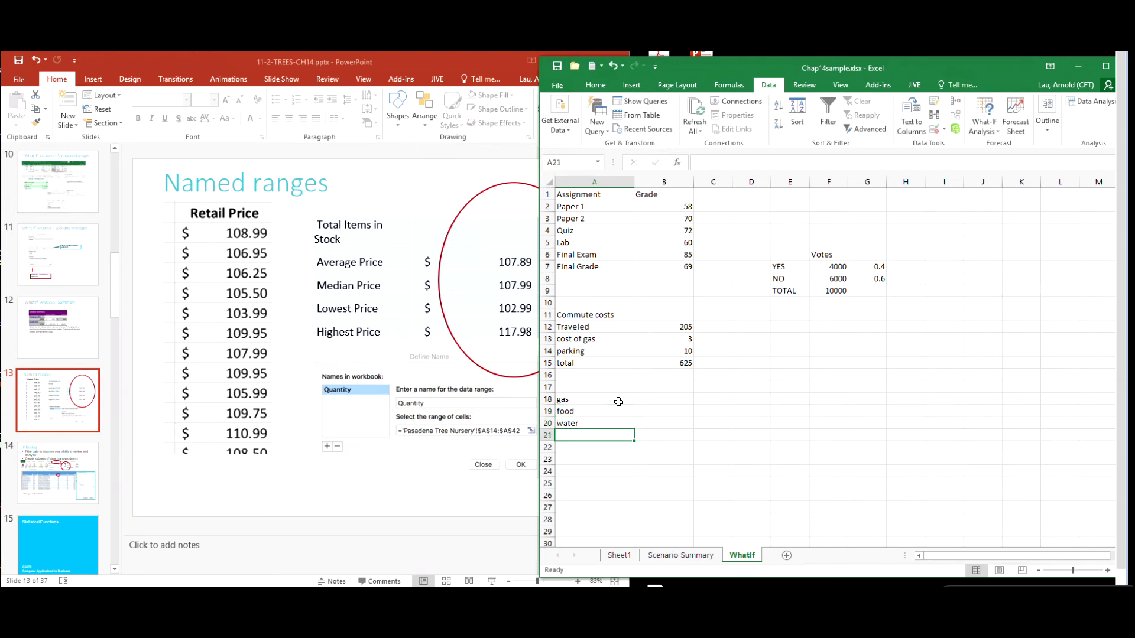
Enter the amounts 2.50 for gas, 5 for food and 1 for water in B18:B20.
click(618, 402)
key(Tab)
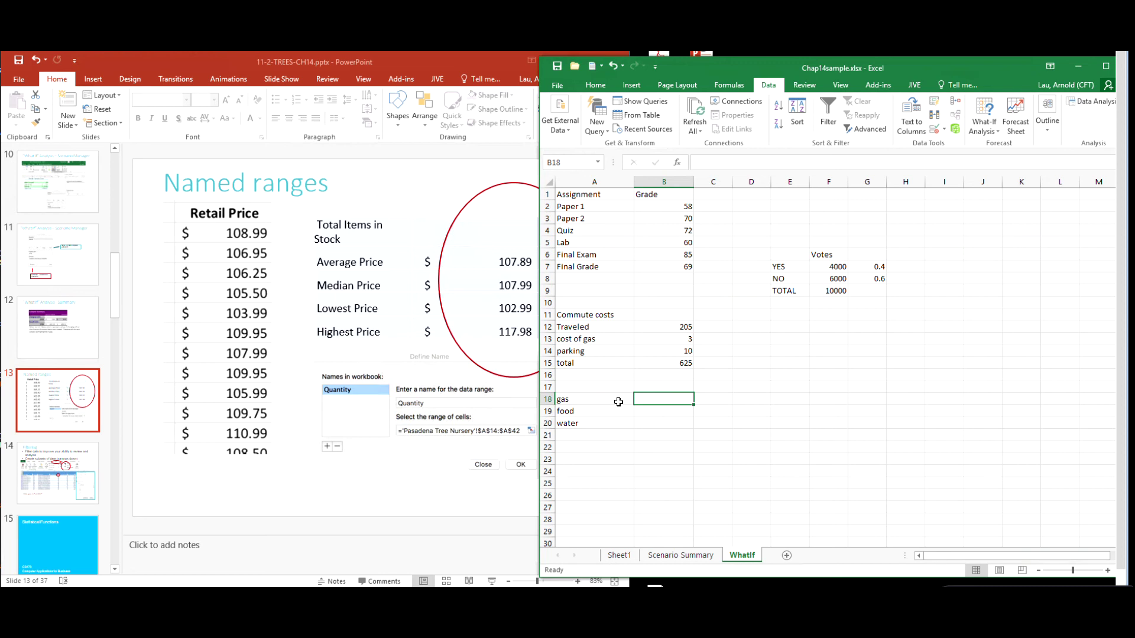
text(2.50)
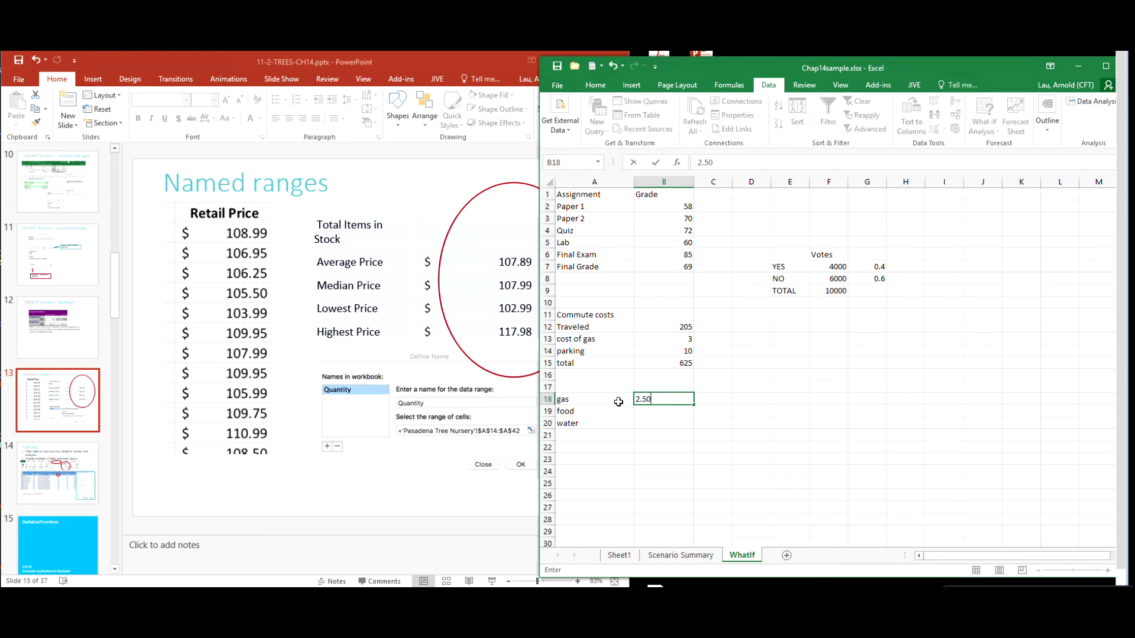
key(Return)
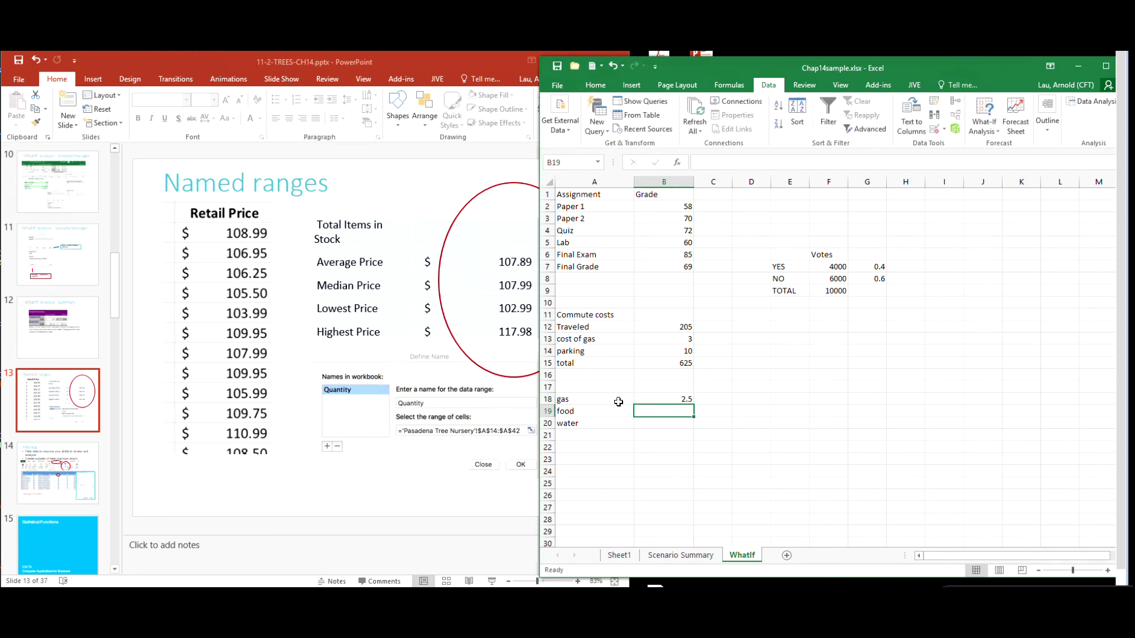
text(5)
key(Return)
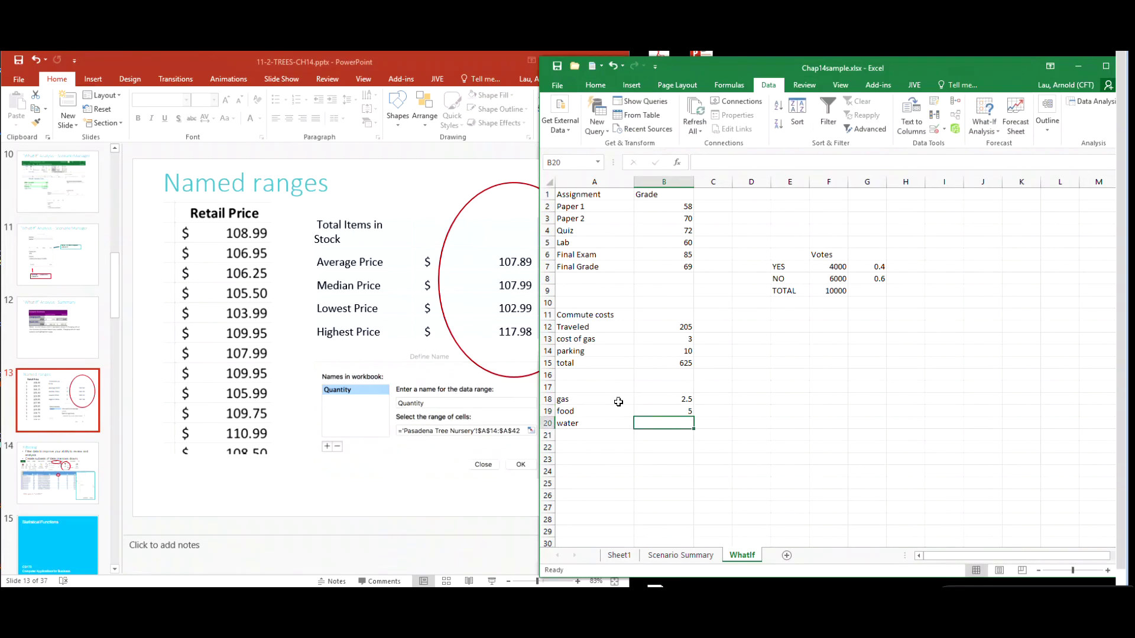
text(1)
key(Return)
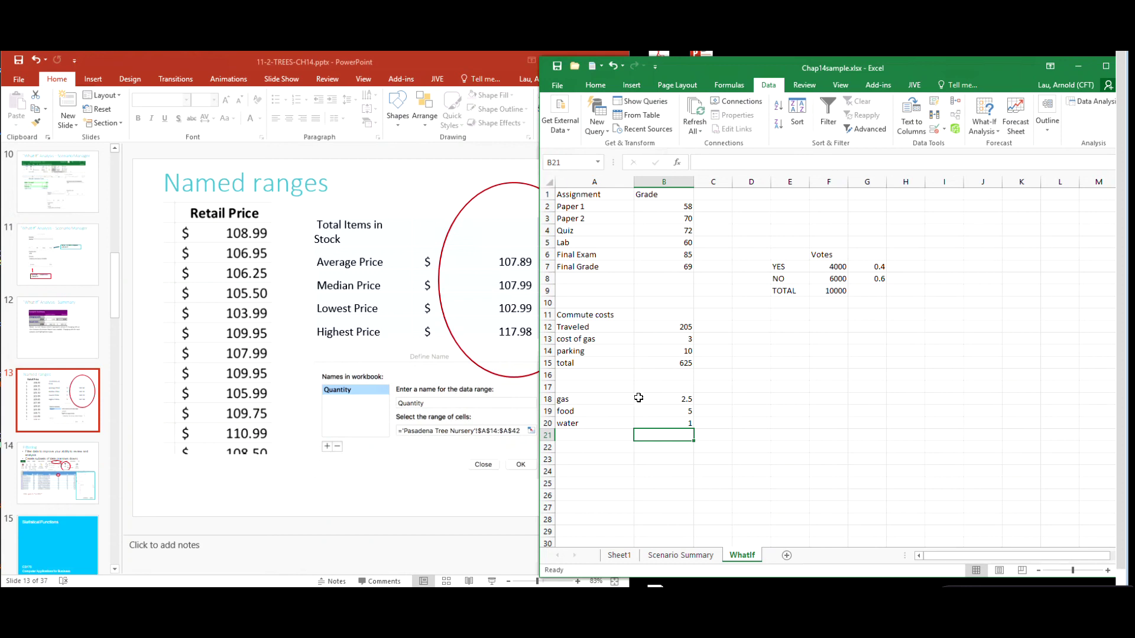
Define the name gas for cell B18 with workbook scope and check it in the list of names.
click(666, 398)
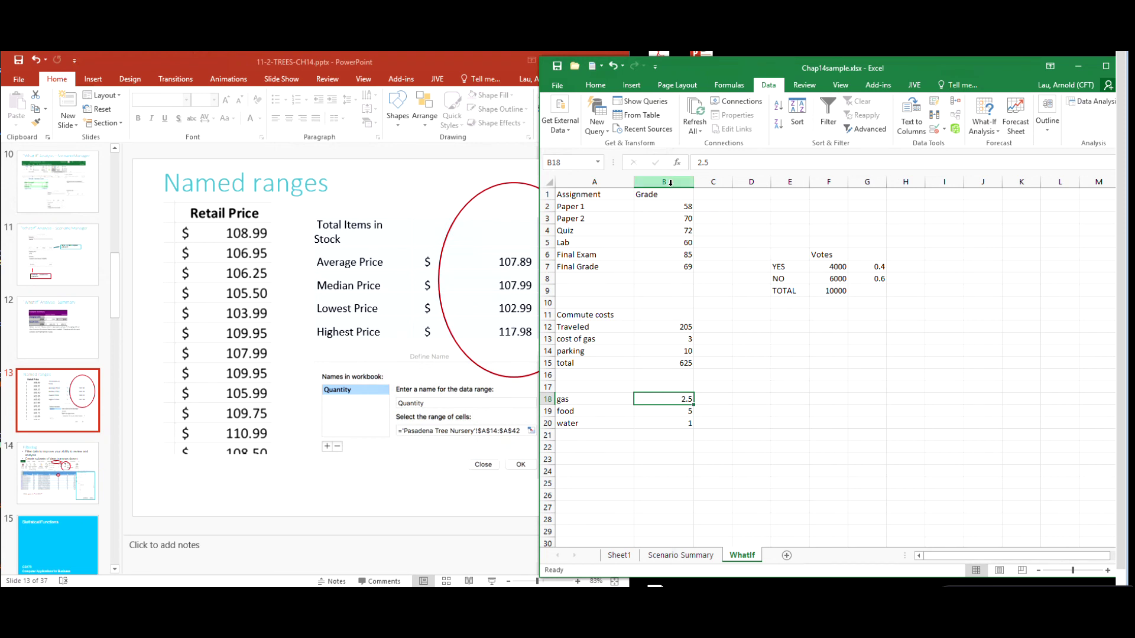
right_click(679, 406)
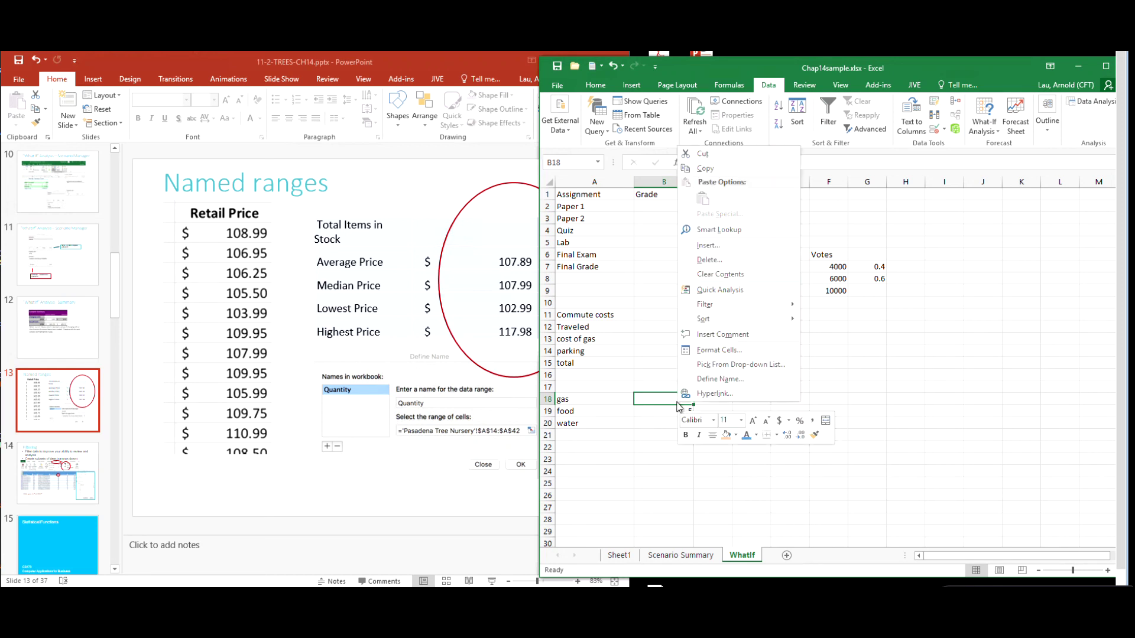
click(724, 381)
right_click(726, 381)
click(690, 371)
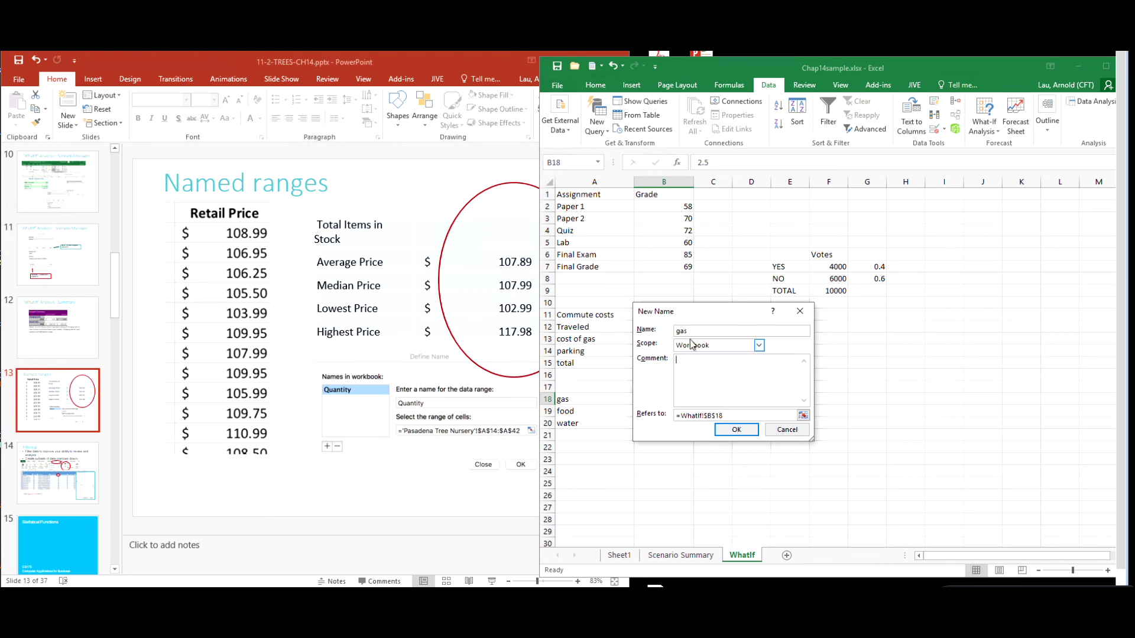
click(736, 431)
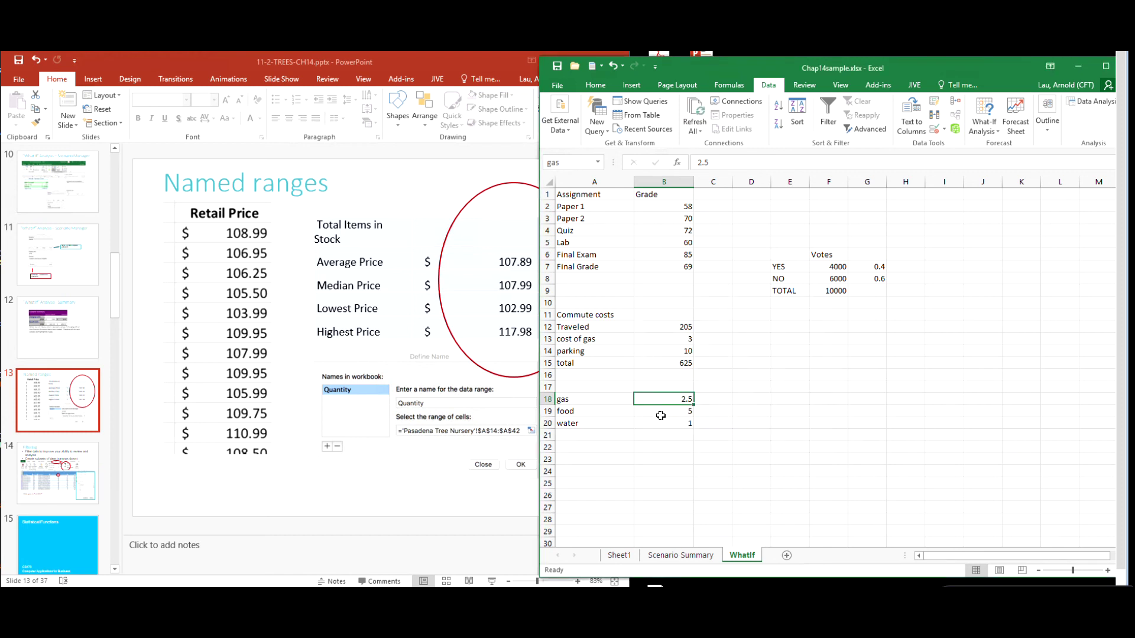
click(598, 162)
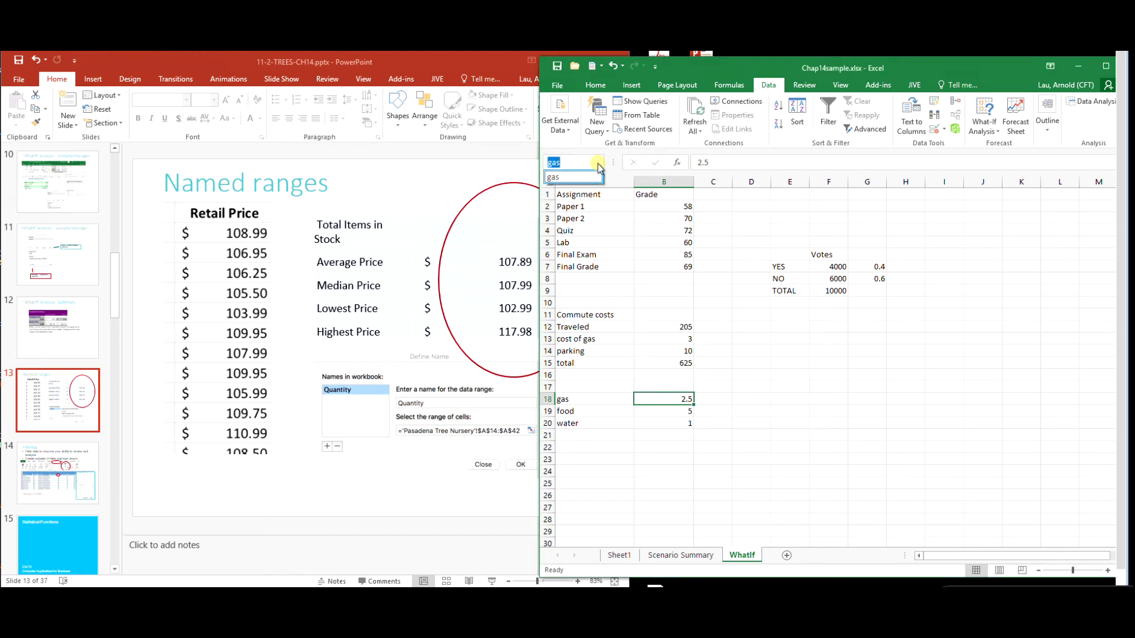
click(807, 420)
Define the name food for cell B19 with workbook scope.
click(674, 414)
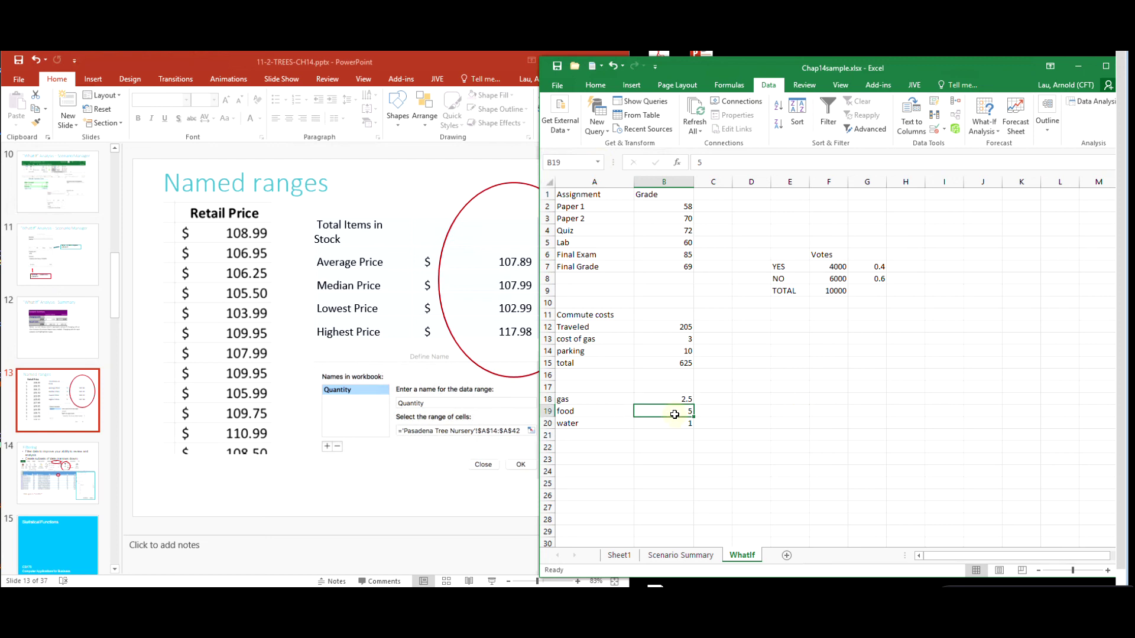
right_click(675, 414)
click(683, 415)
right_click(684, 417)
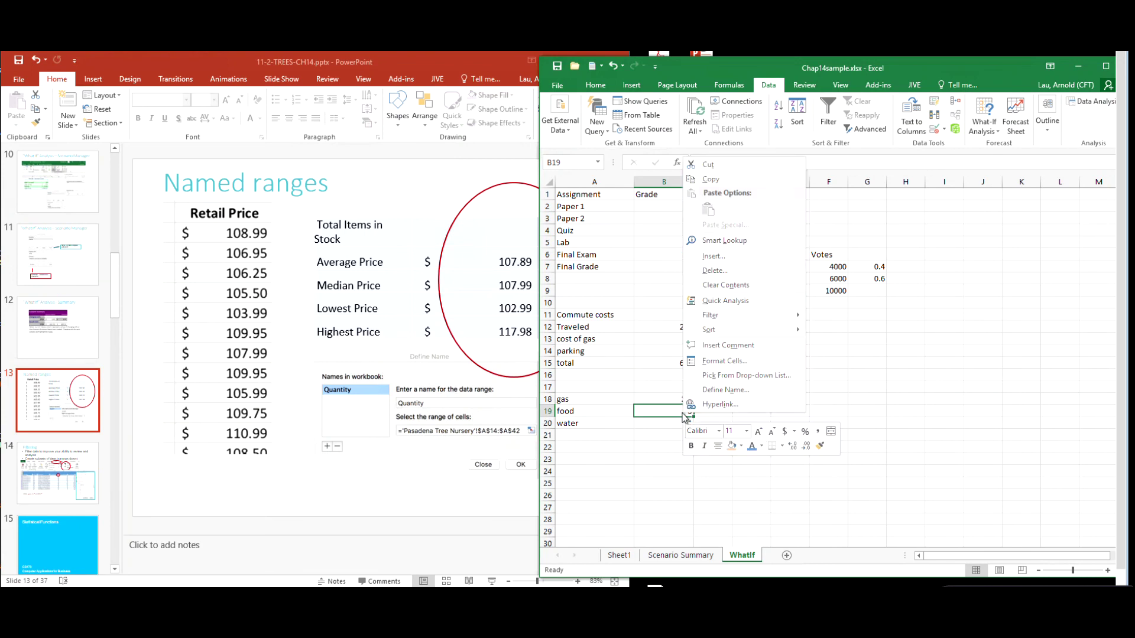
click(718, 388)
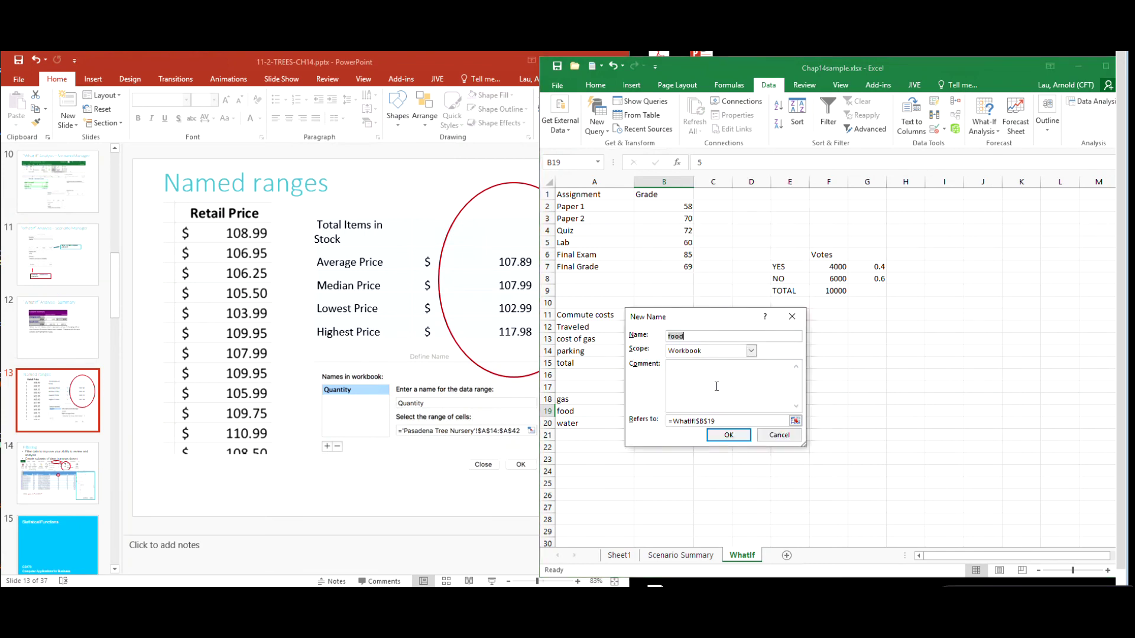
click(729, 435)
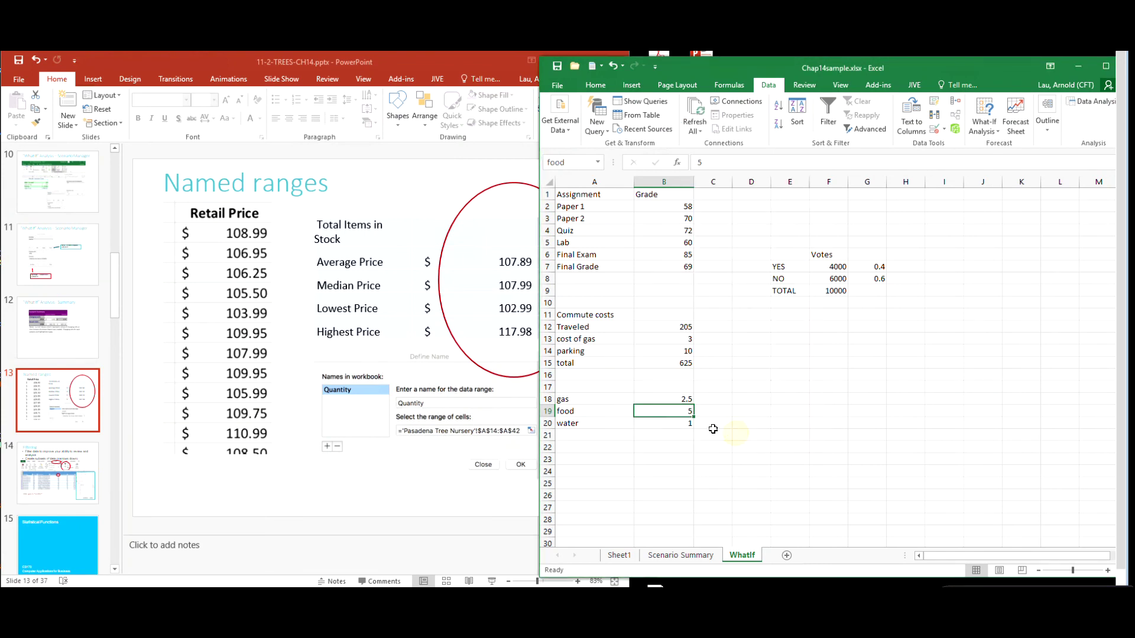
Define the name water for cell B20 with workbook scope and check the list of defined names.
click(661, 422)
right_click(664, 424)
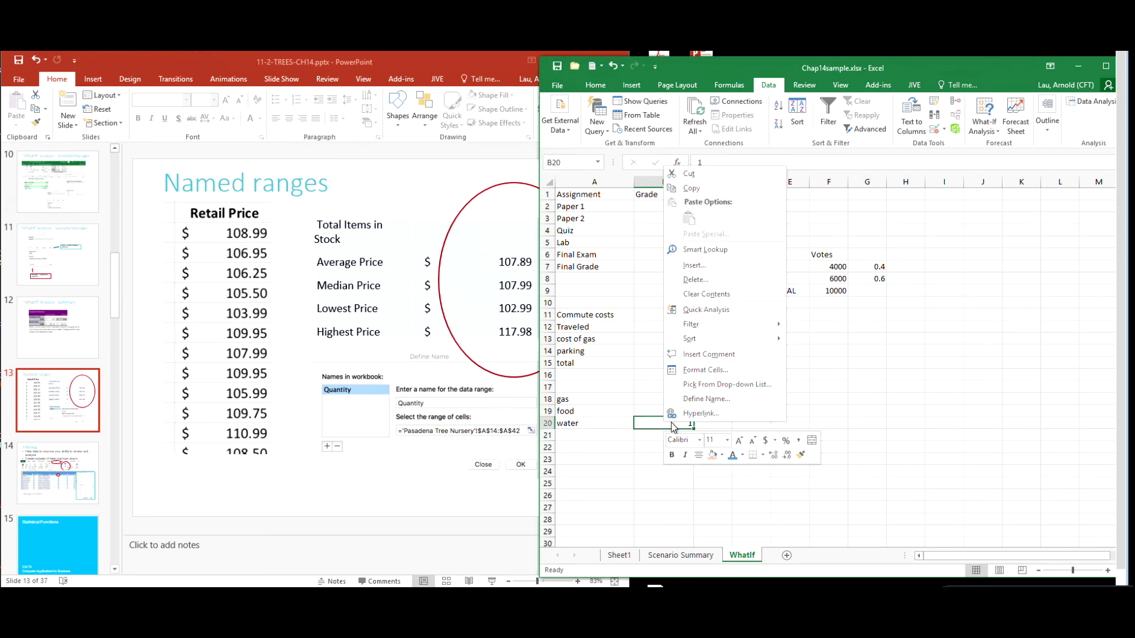
click(718, 399)
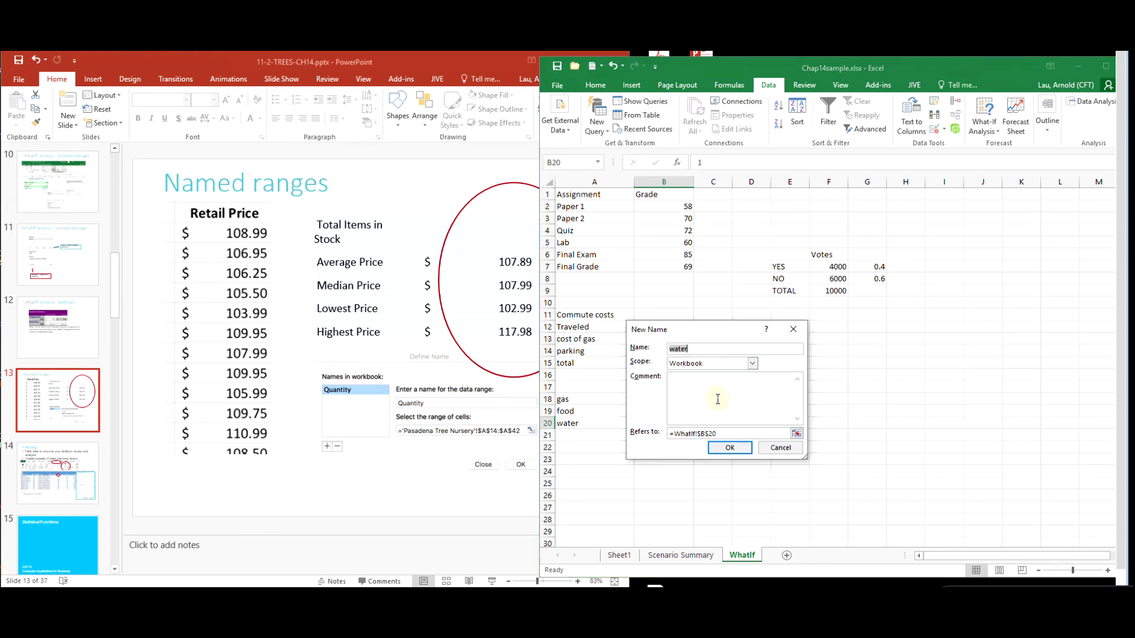
click(729, 447)
click(598, 162)
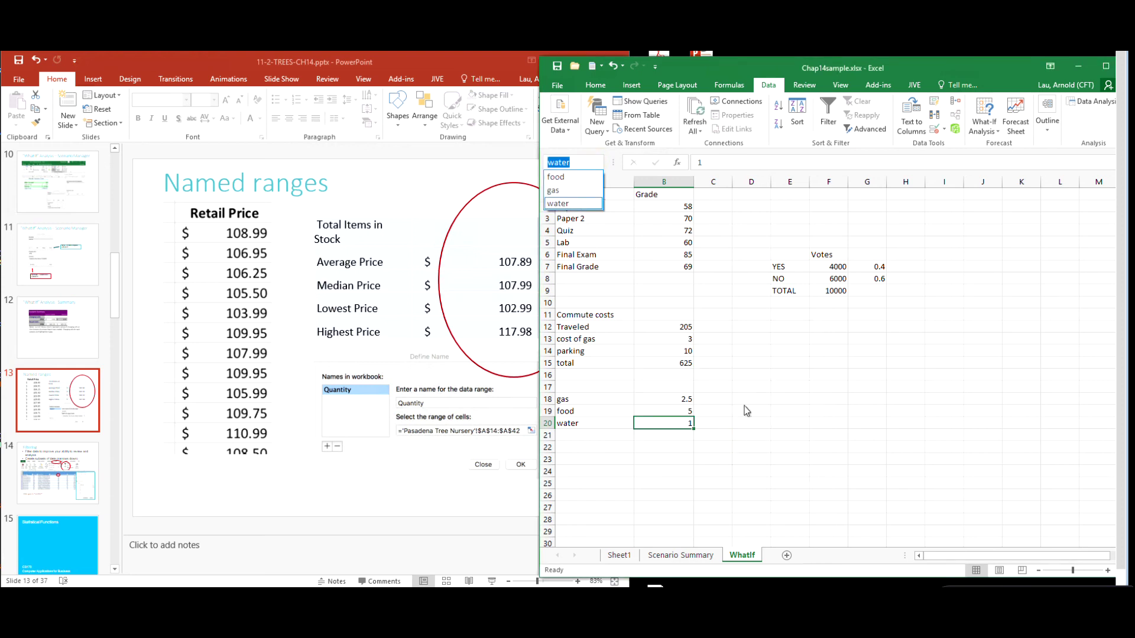
click(842, 406)
Enter the formula =gas+food+water in D18 and reselect the cell to show its formula.
click(748, 399)
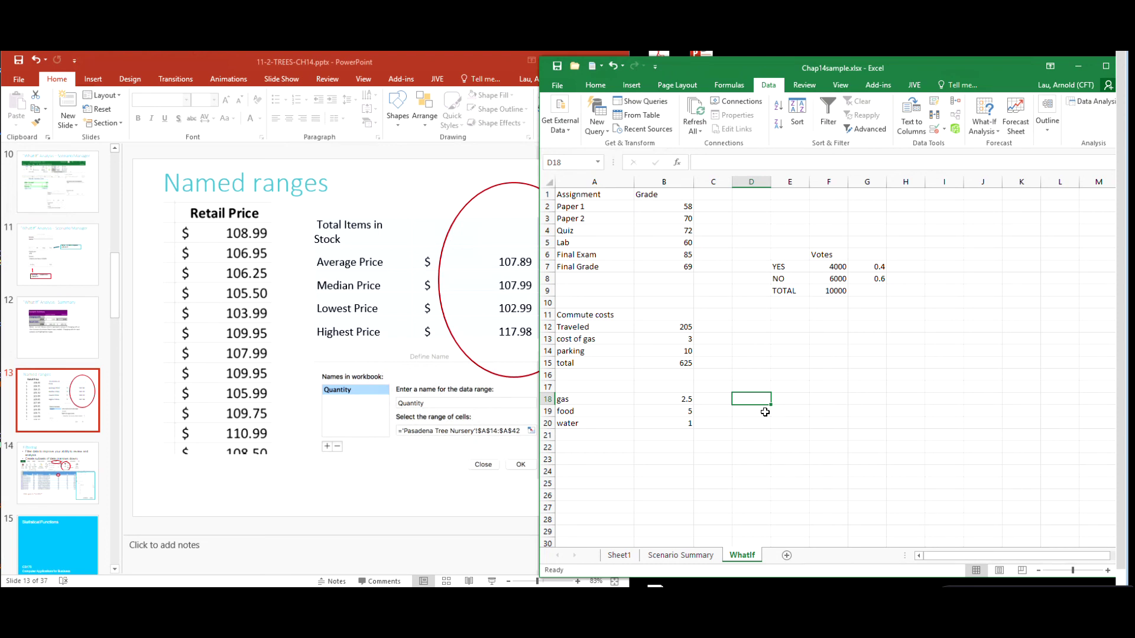
text(=)
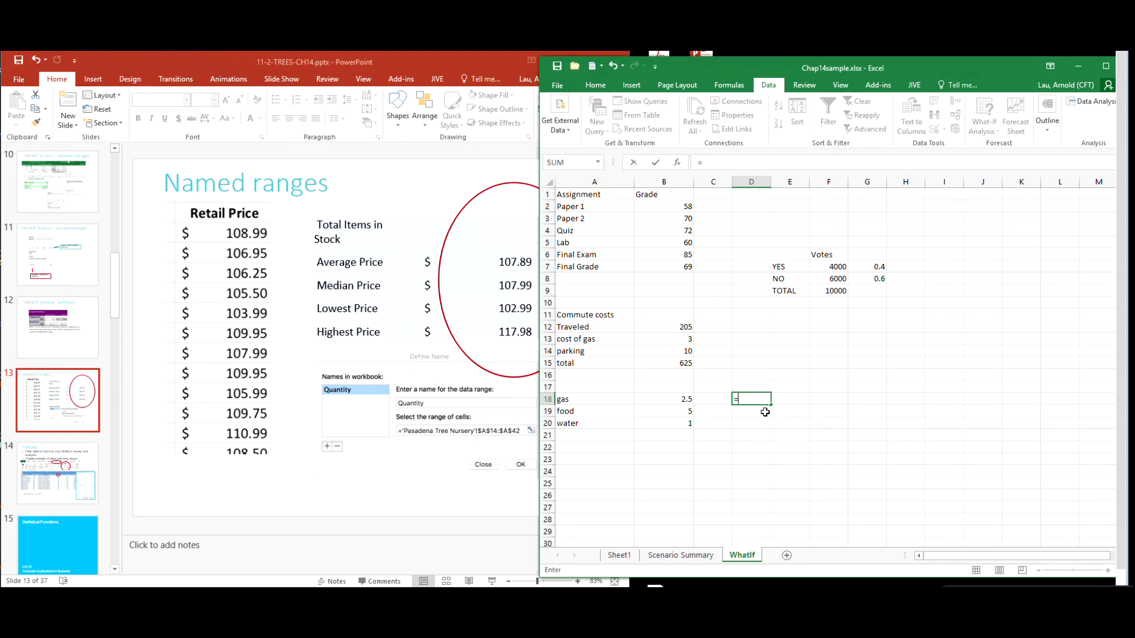
text(gas)
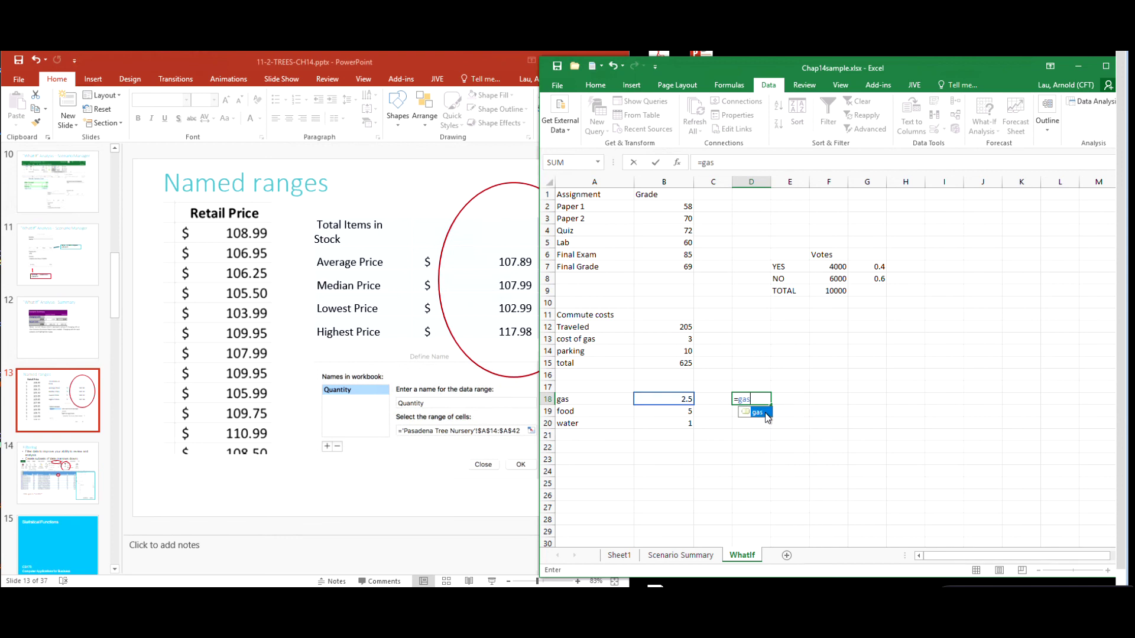
text(+foo)
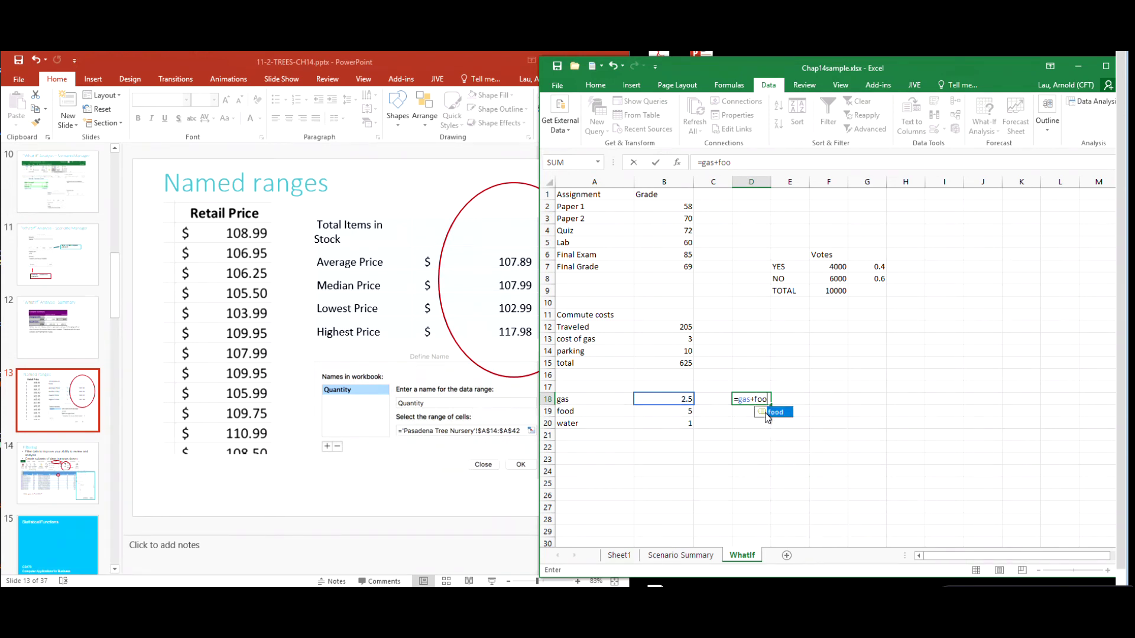
double_click(766, 413)
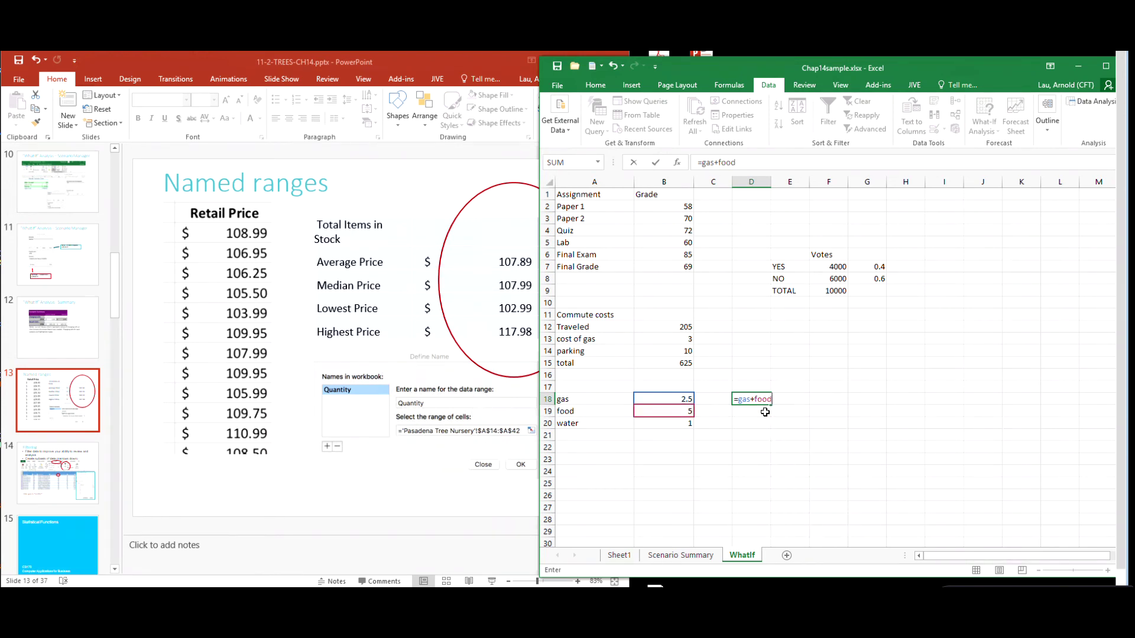
text(+water)
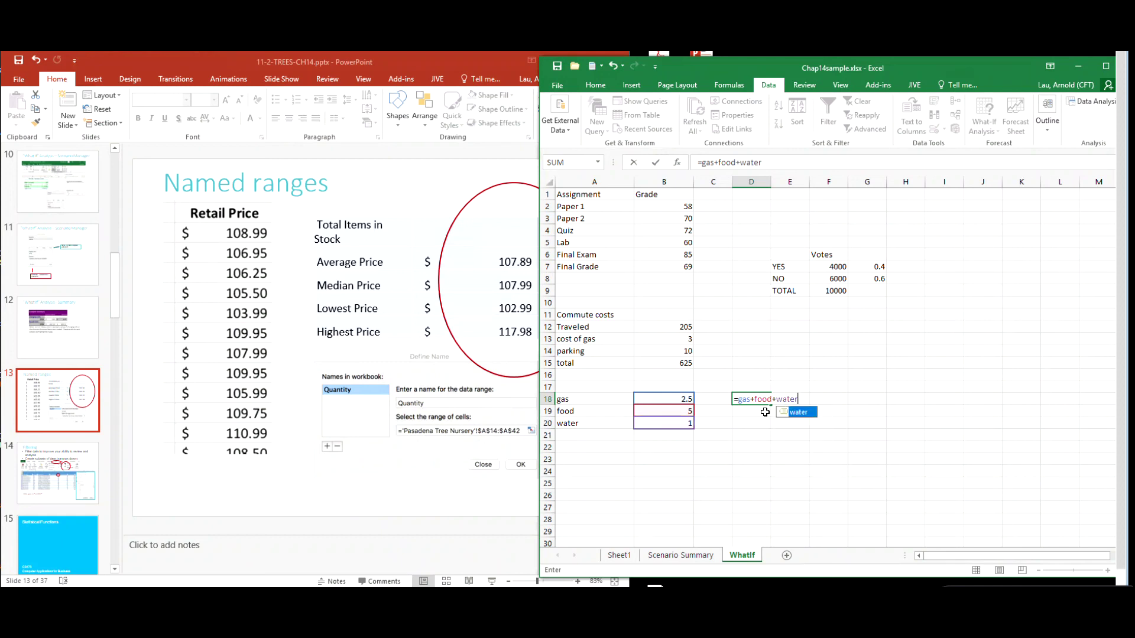
key(Tab)
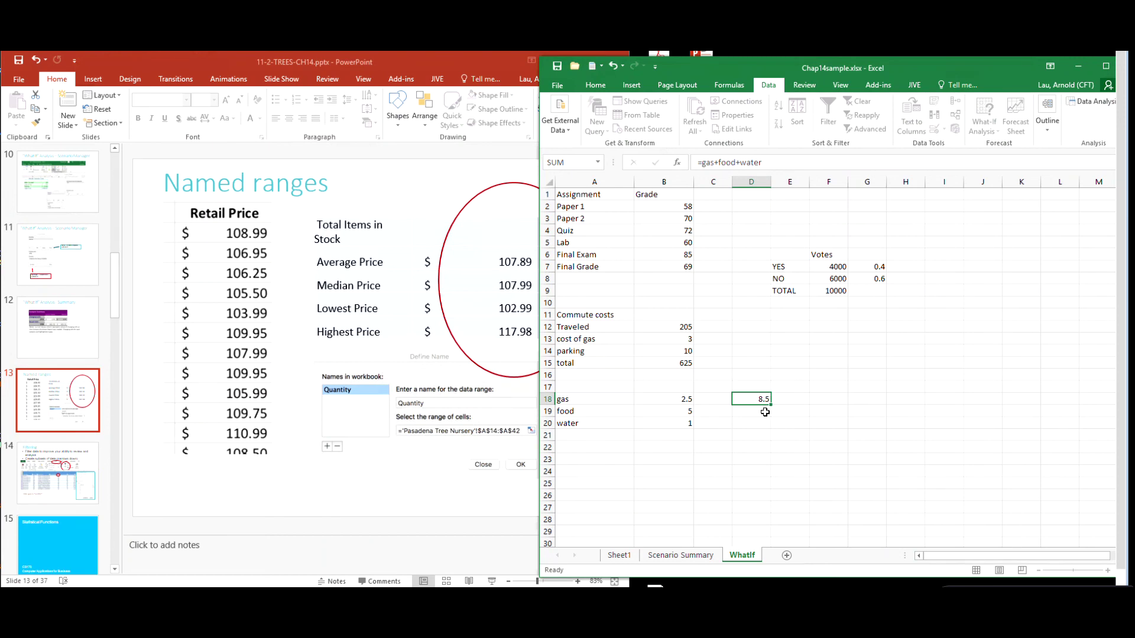
key(Return)
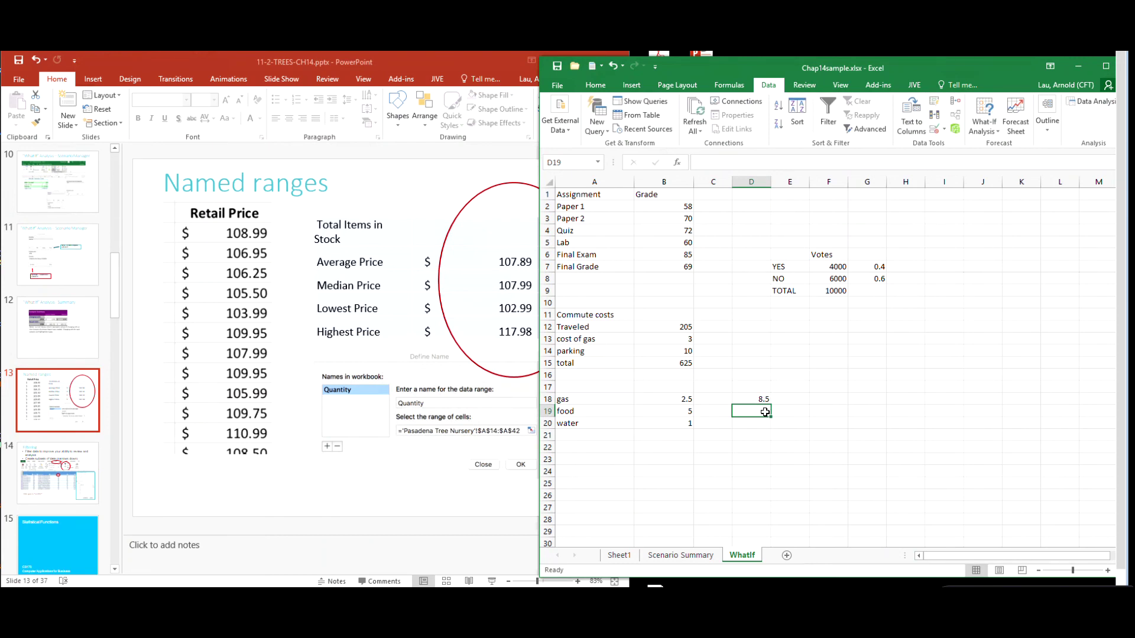
key(Up)
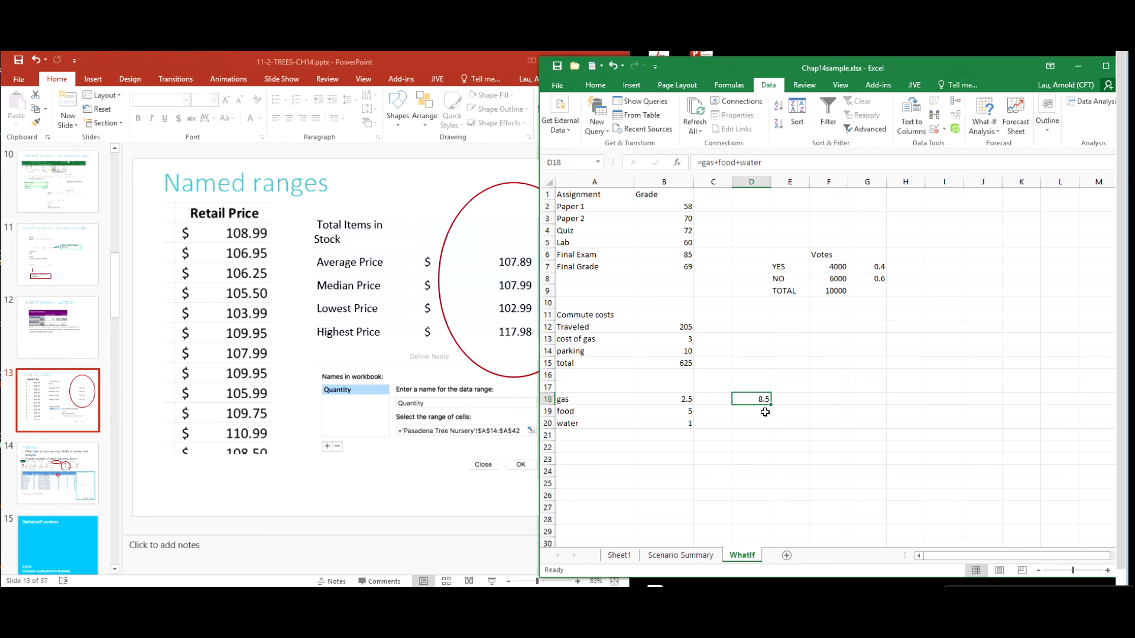
Examine the named cells B18 to B20 and compare them with the formula in D18 that adds them by name.
key(Left)
key(Left)
key(Down)
key(Down)
key(Up)
key(Up)
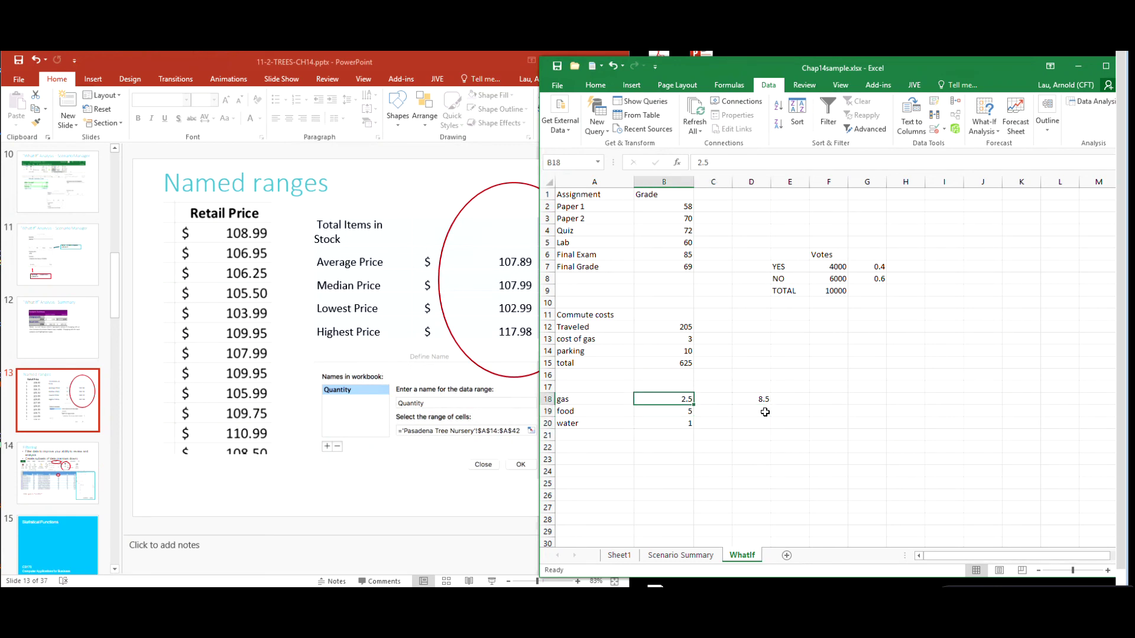
key(Right)
key(Right)
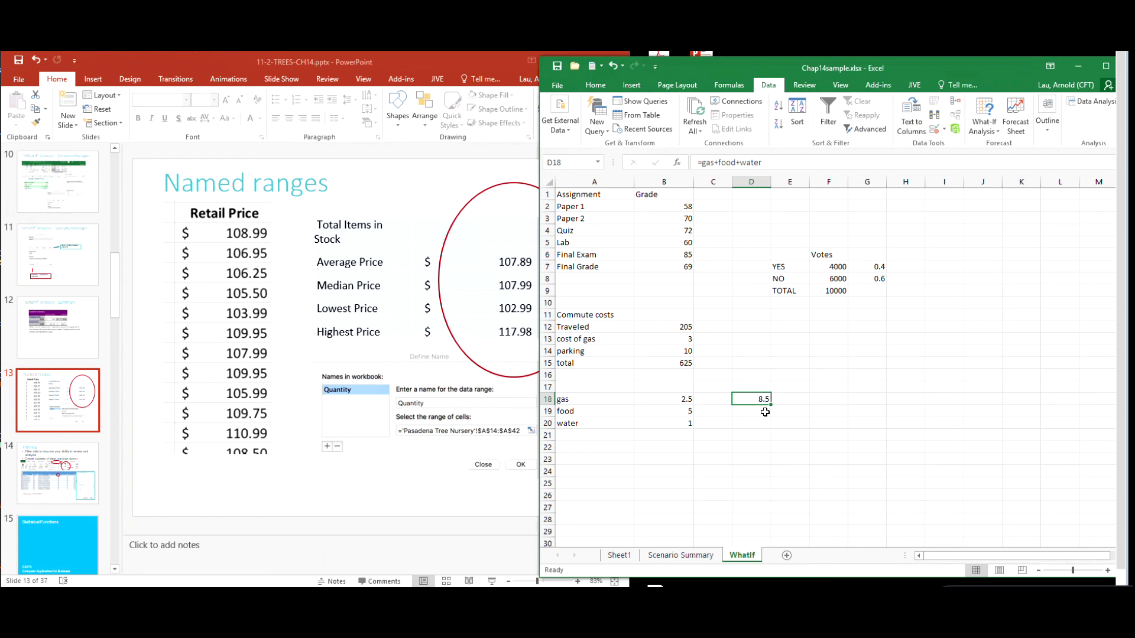
key(Left)
key(Left)
key(Right)
key(Right)
key(Right)
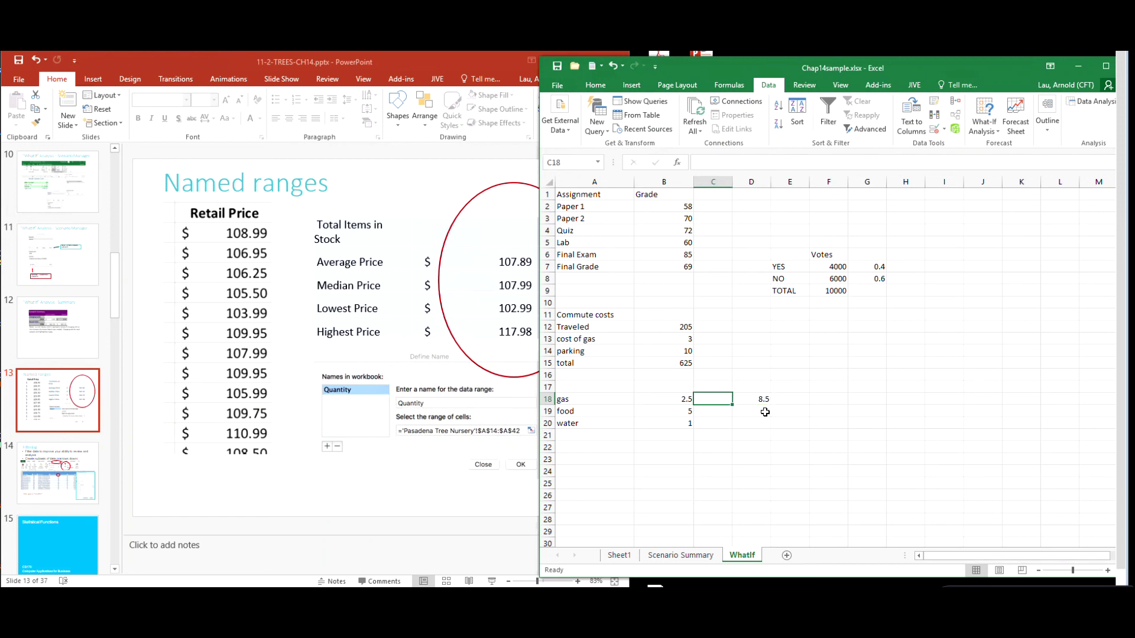
key(Left)
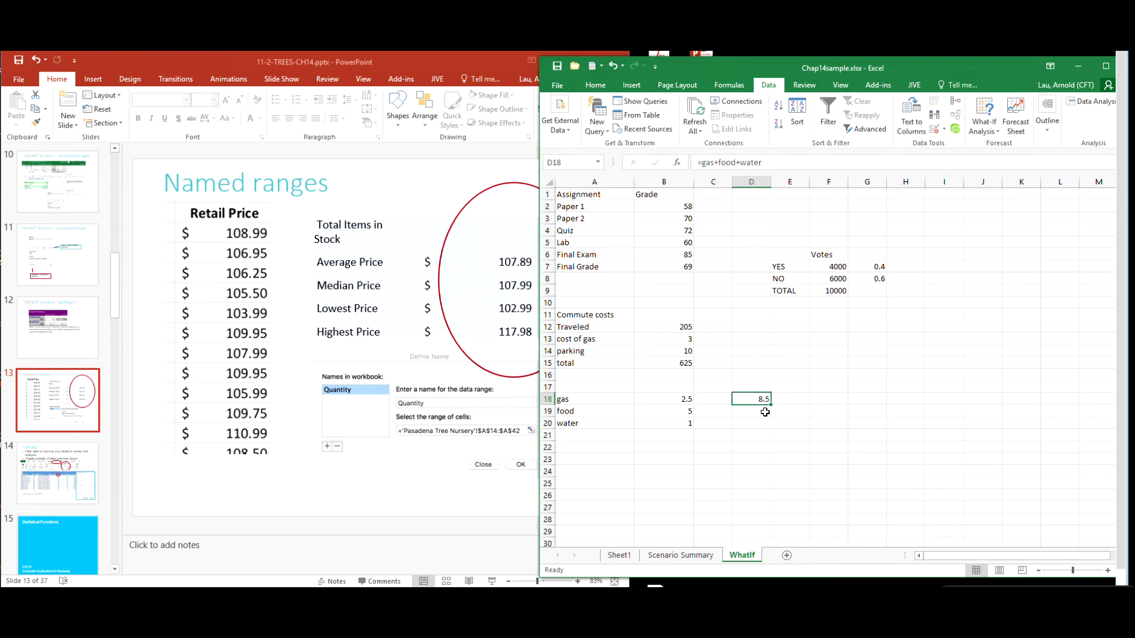
key(Left)
key(Left)
key(Down)
key(Down)
key(Up)
key(Up)
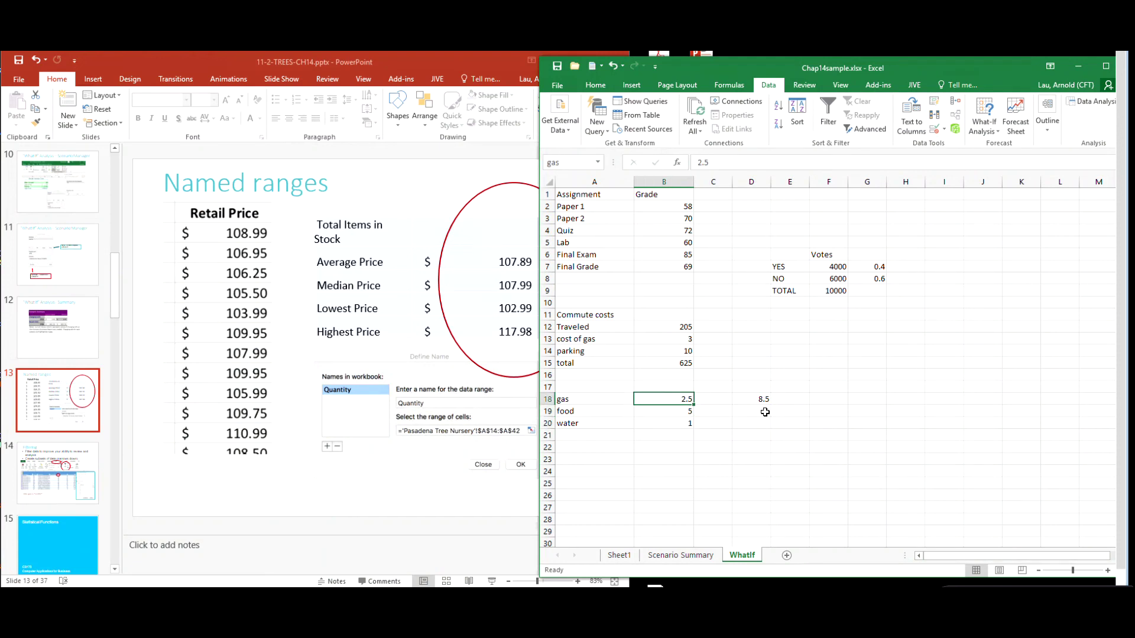
key(Down)
key(Down)
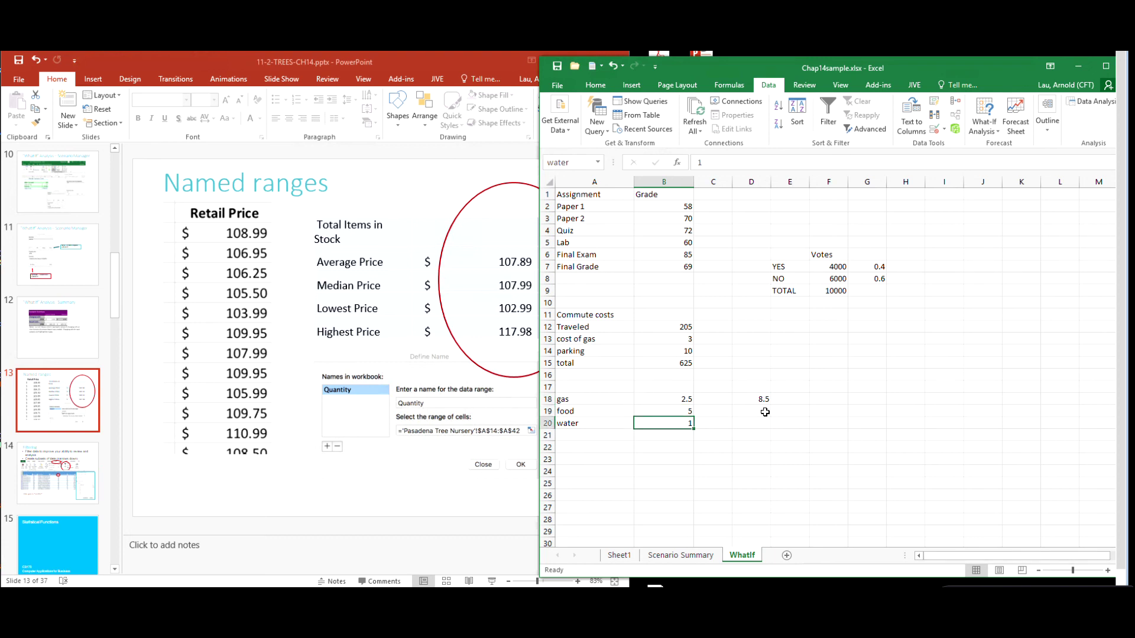
Enter the weekday labels Monday in A24 and Tuesday in A25, below the gas, food and water rows.
key(Right)
key(Down)
key(Down)
key(Down)
key(Down)
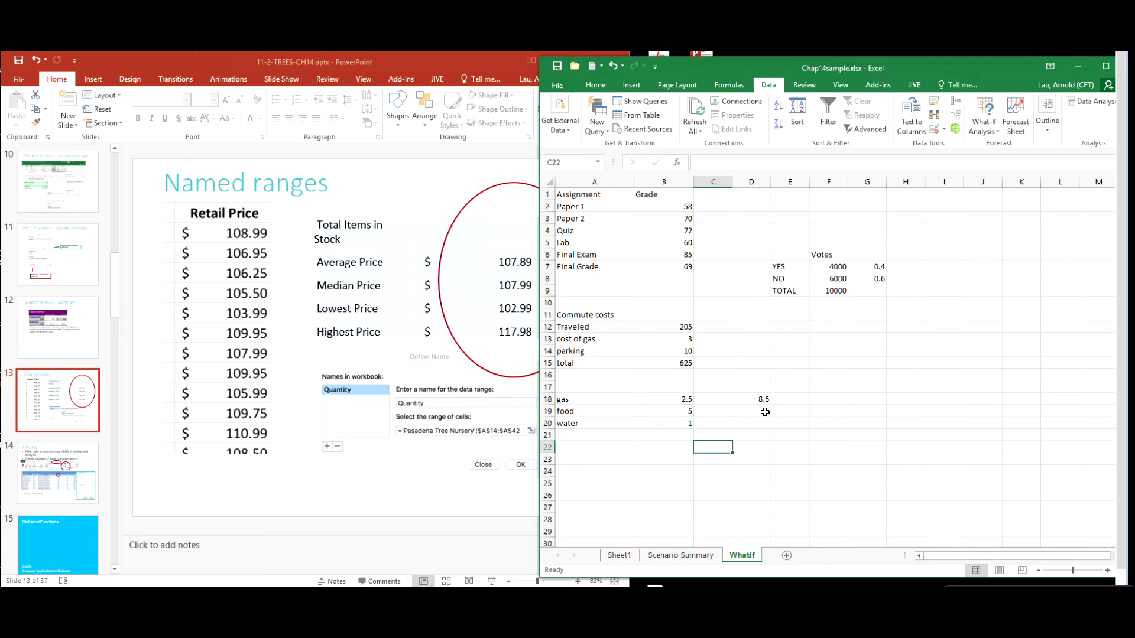
key(Down)
key(Down)
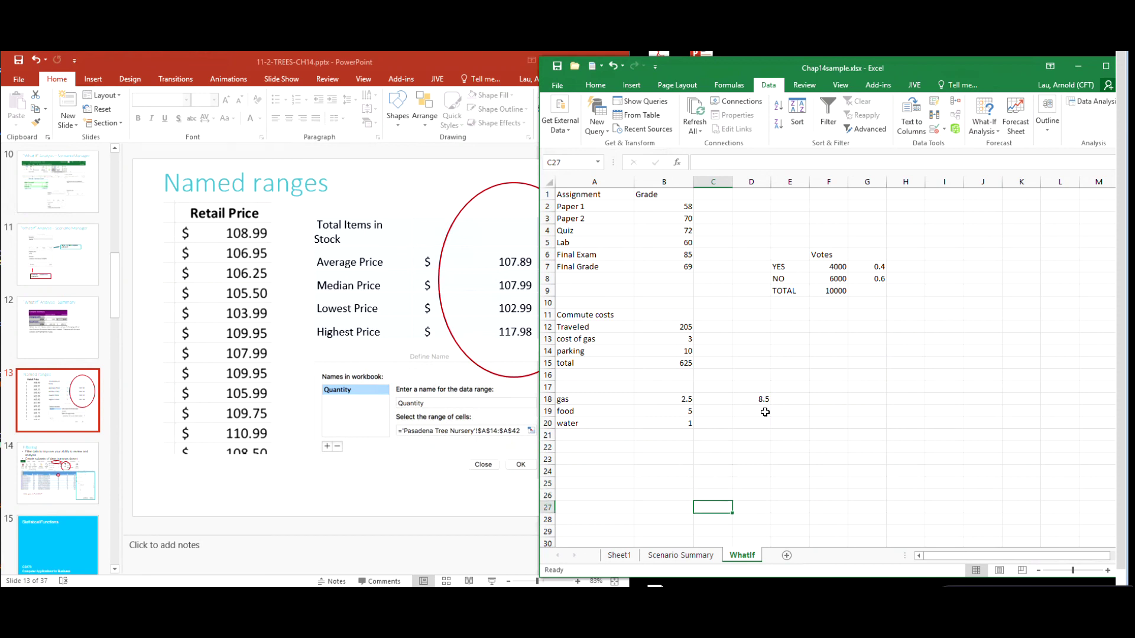
key(Left)
key(Left)
key(Up)
key(Right)
key(Right)
key(Up)
key(Left)
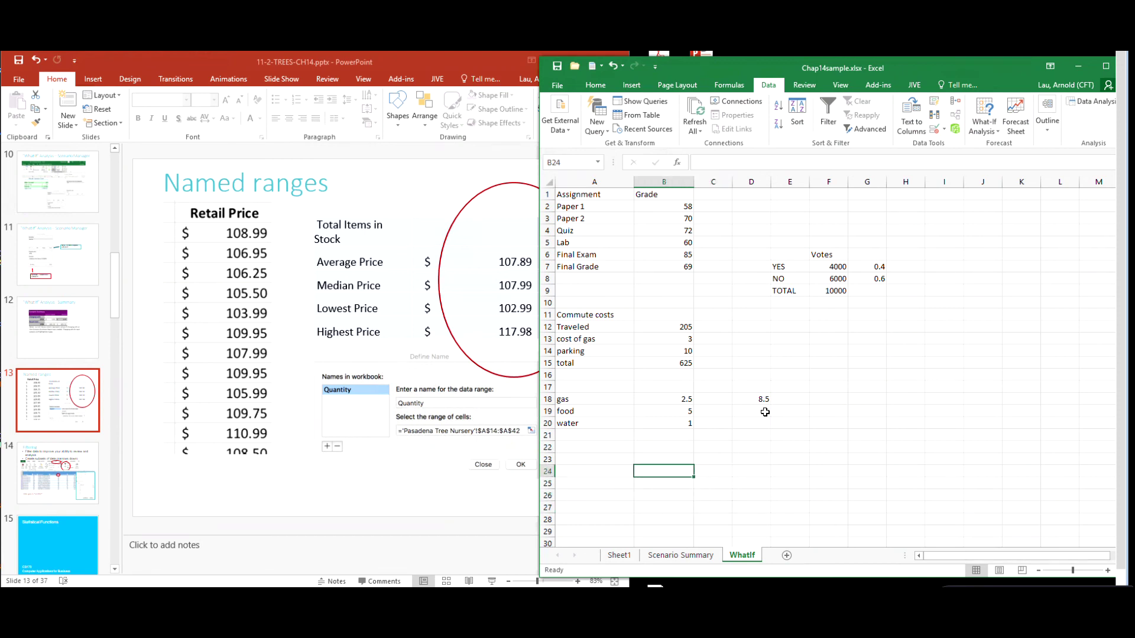
key(Left)
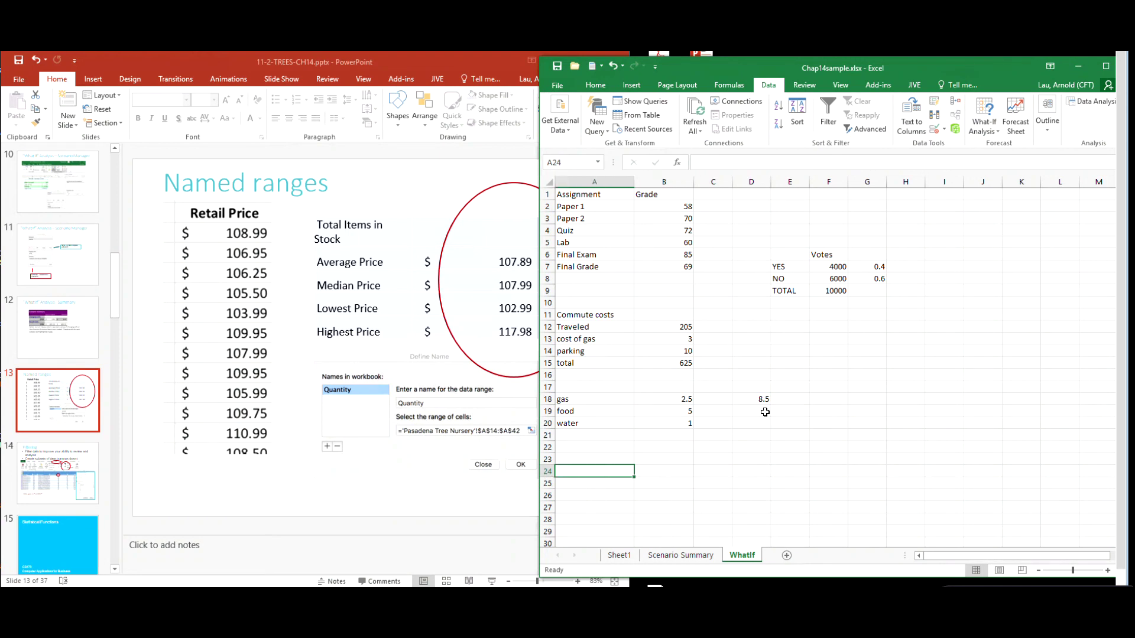
text(Monday)
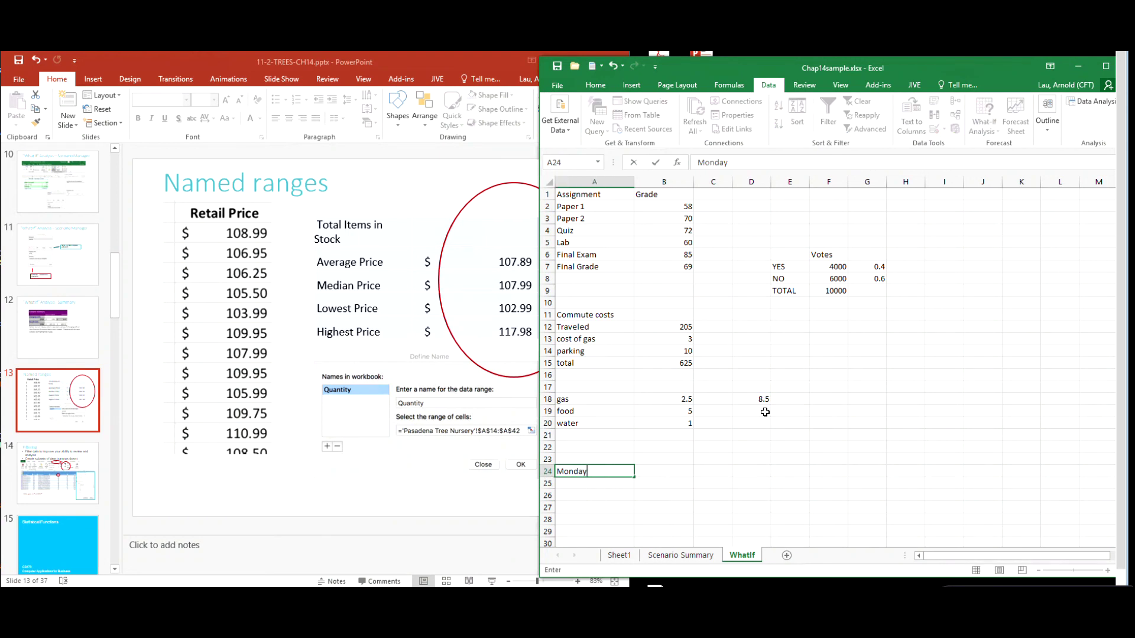
key(Return)
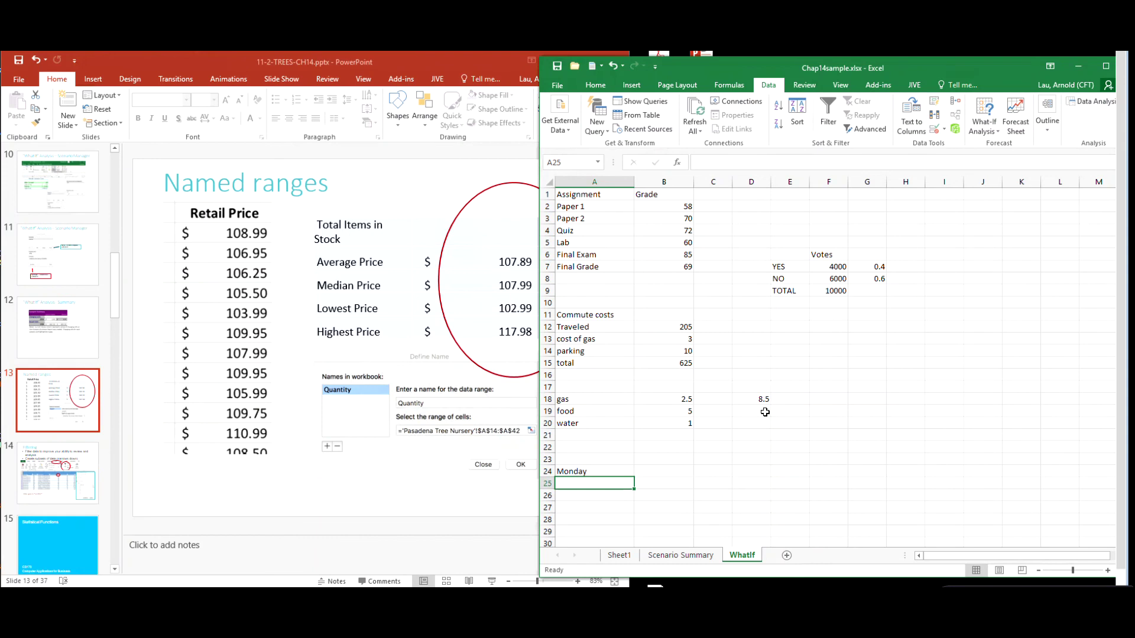
text(Tuesday)
key(Return)
Enter the amounts 3 for Monday in B24 and 4 for Tuesday in B25.
key(Up)
key(Up)
key(Right)
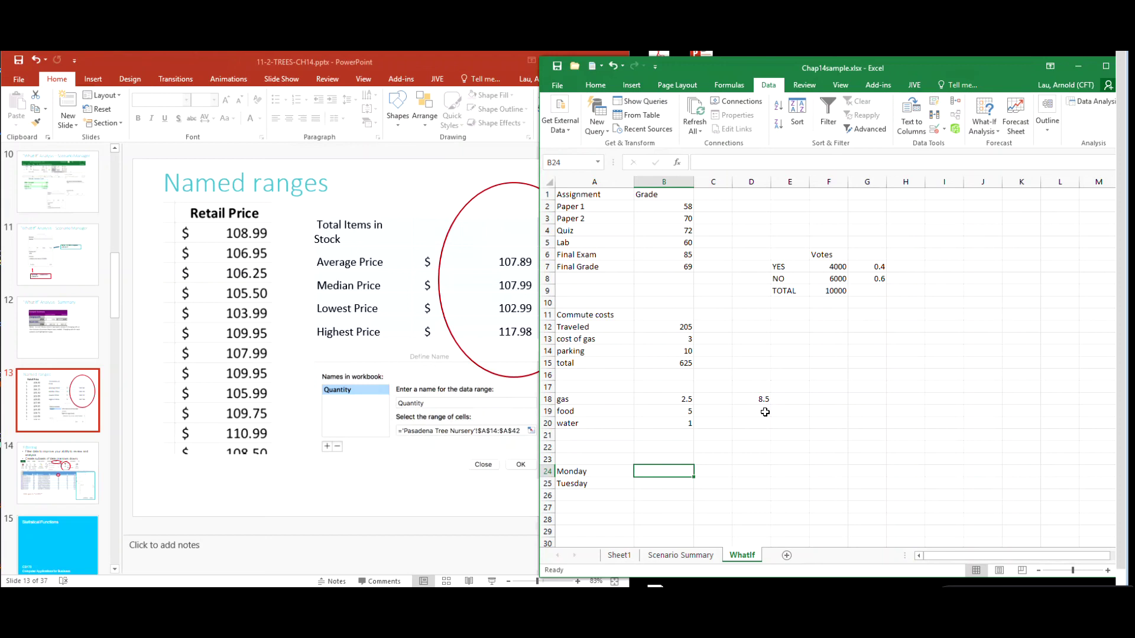
text(3)
key(Return)
text(4)
key(Return)
key(Return)
key(Return)
key(Return)
key(Return)
key(Return)
key(Return)
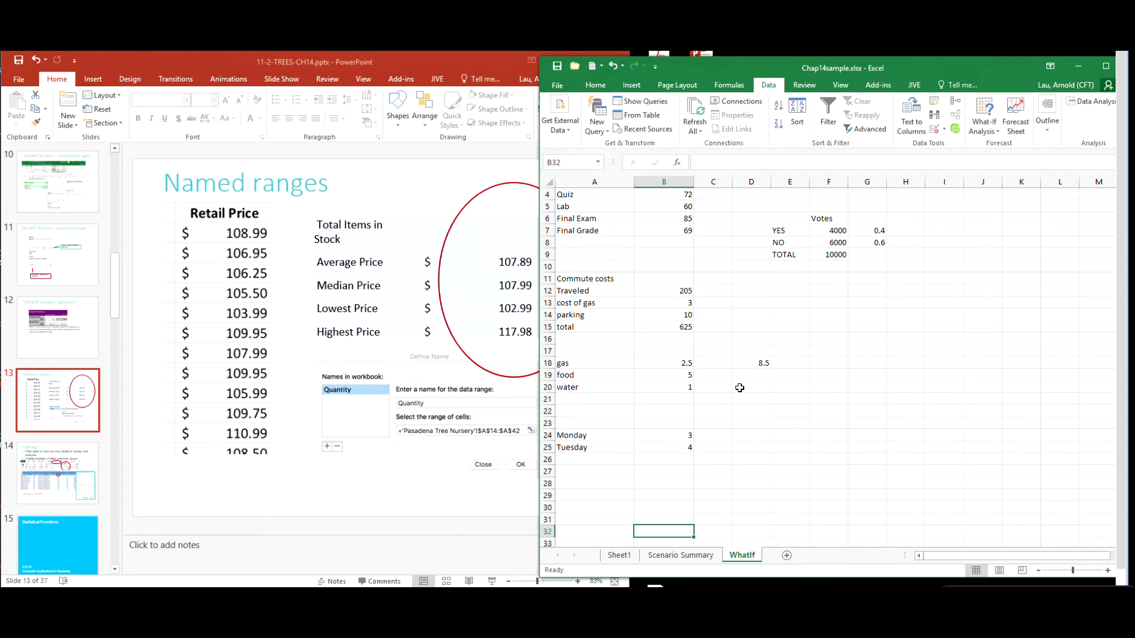
Extend the Monday and Tuesday labels as a weekday series down to Sunday in A30 using AutoFill.
click(596, 437)
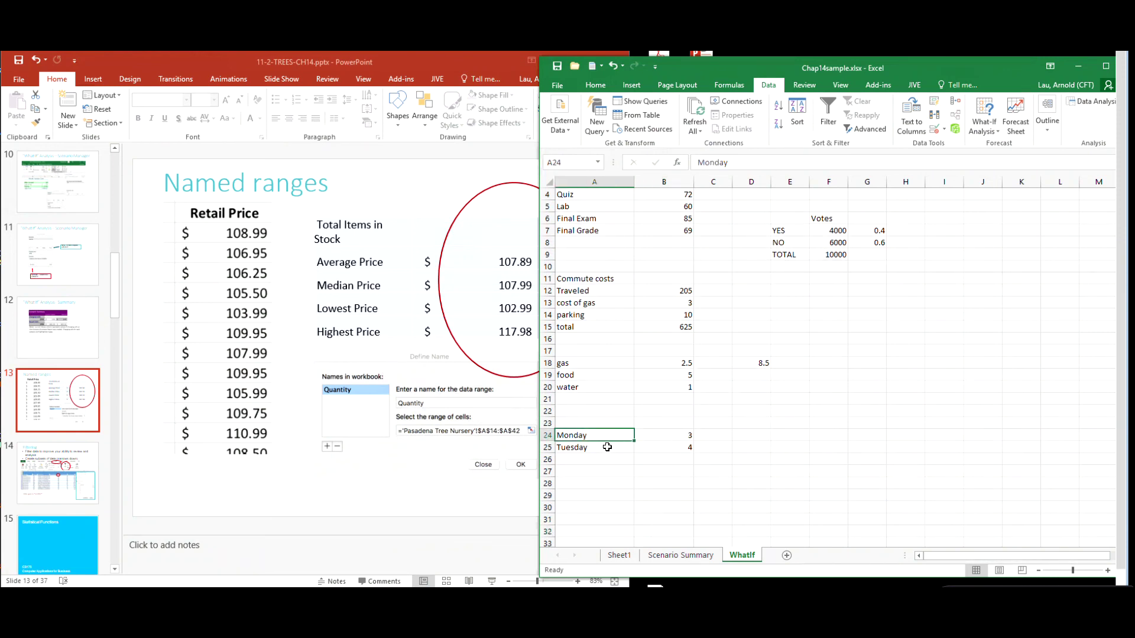
drag(606, 447, 603, 438)
click(604, 432)
shift+click(583, 448)
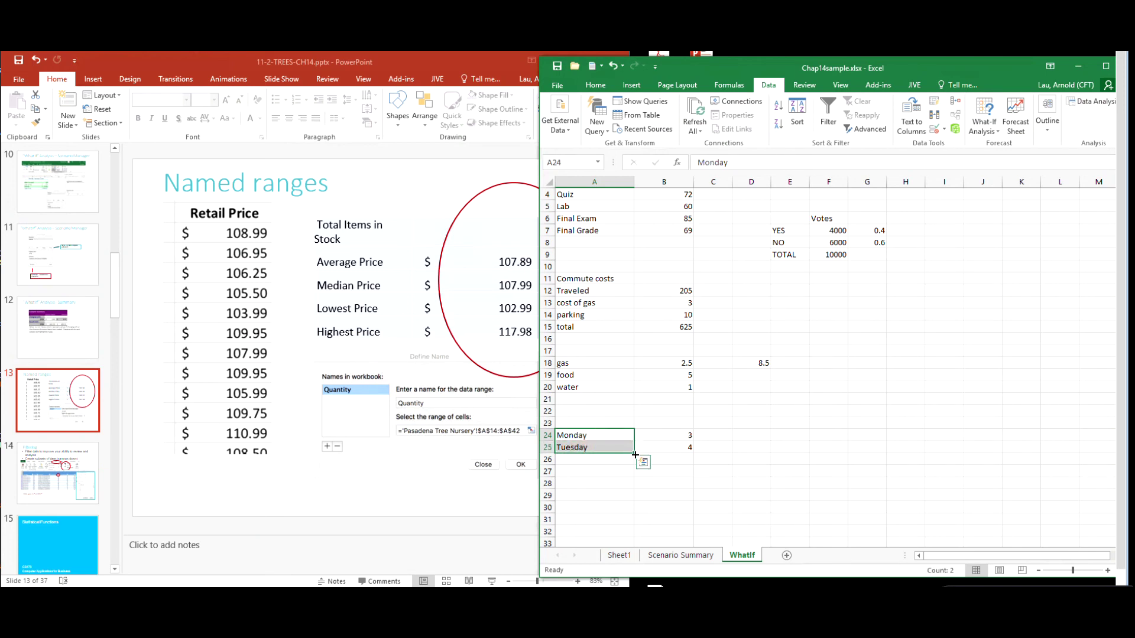
drag(634, 453, 633, 511)
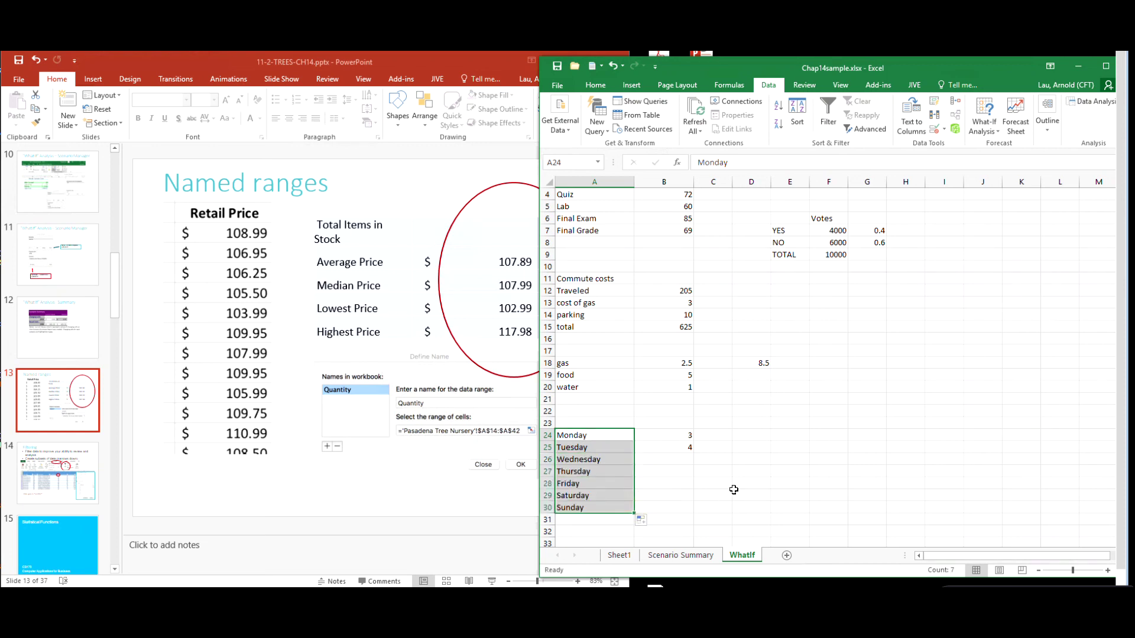
click(732, 490)
Enter the amounts 4, 5, 6, 7 and 8 for Wednesday through Sunday in B26 to B30.
click(678, 459)
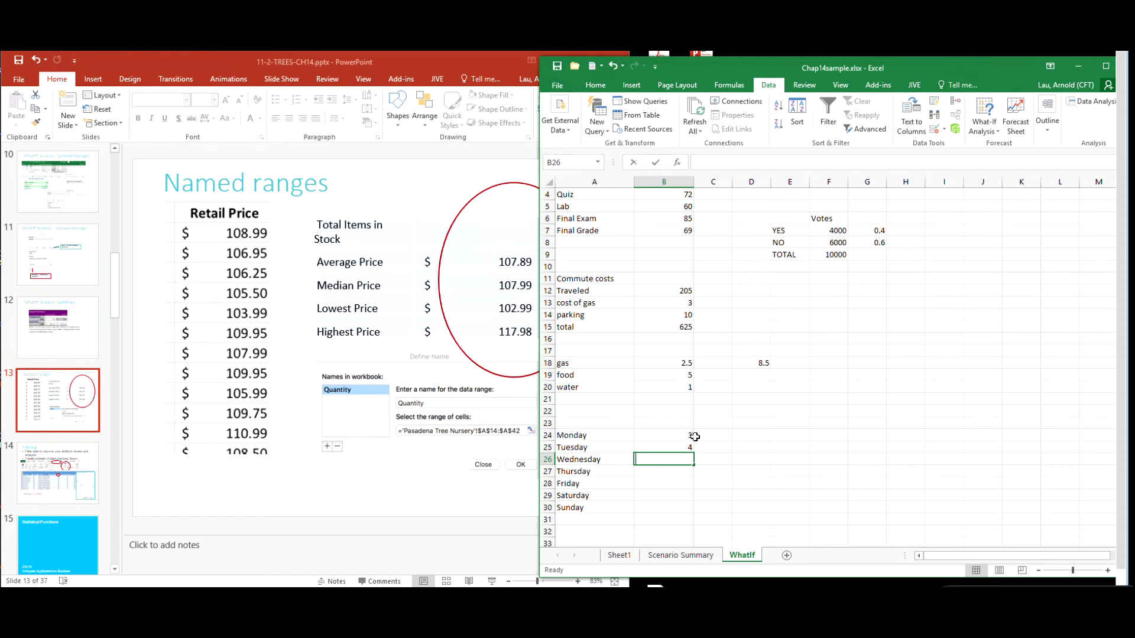
text(4)
key(Return)
text(5)
key(Return)
text(6)
key(Return)
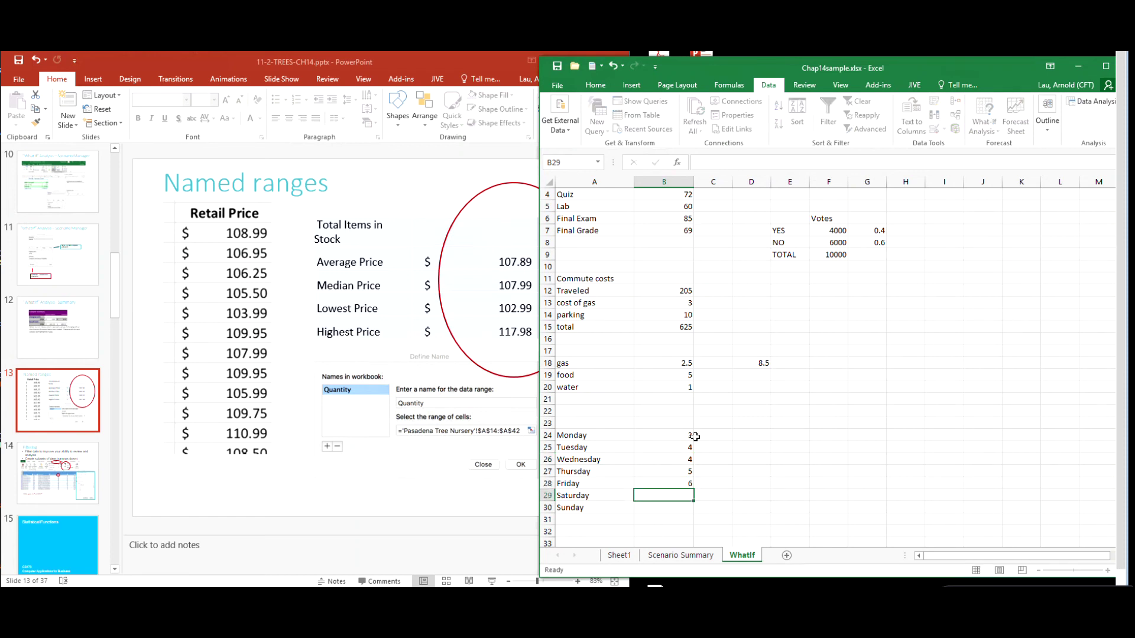
text(7)
key(Return)
text(8)
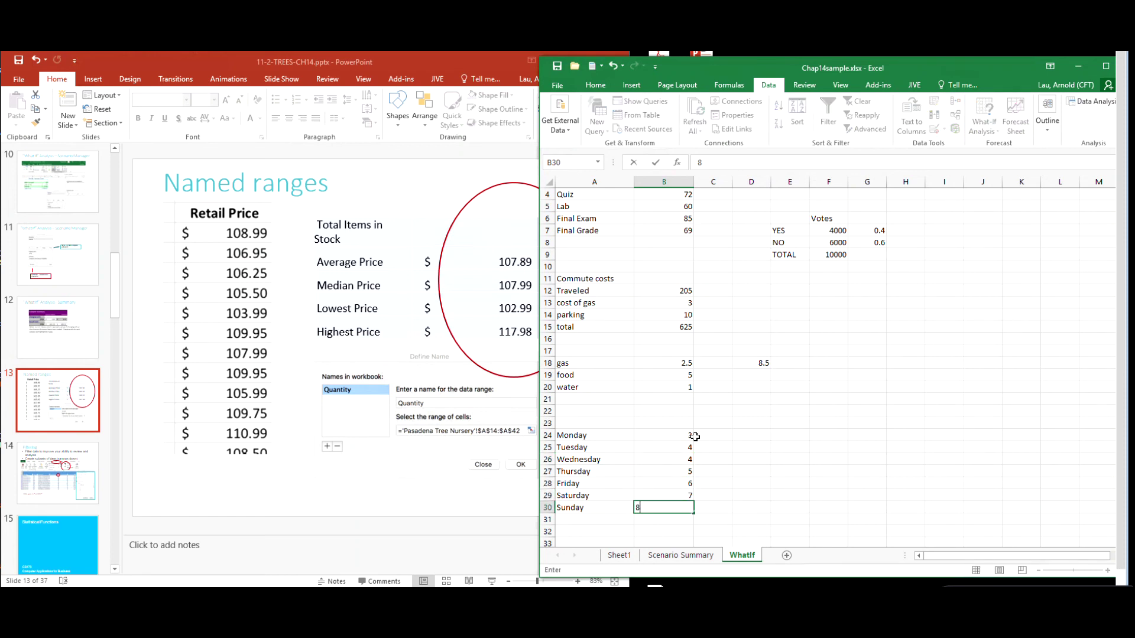
key(Return)
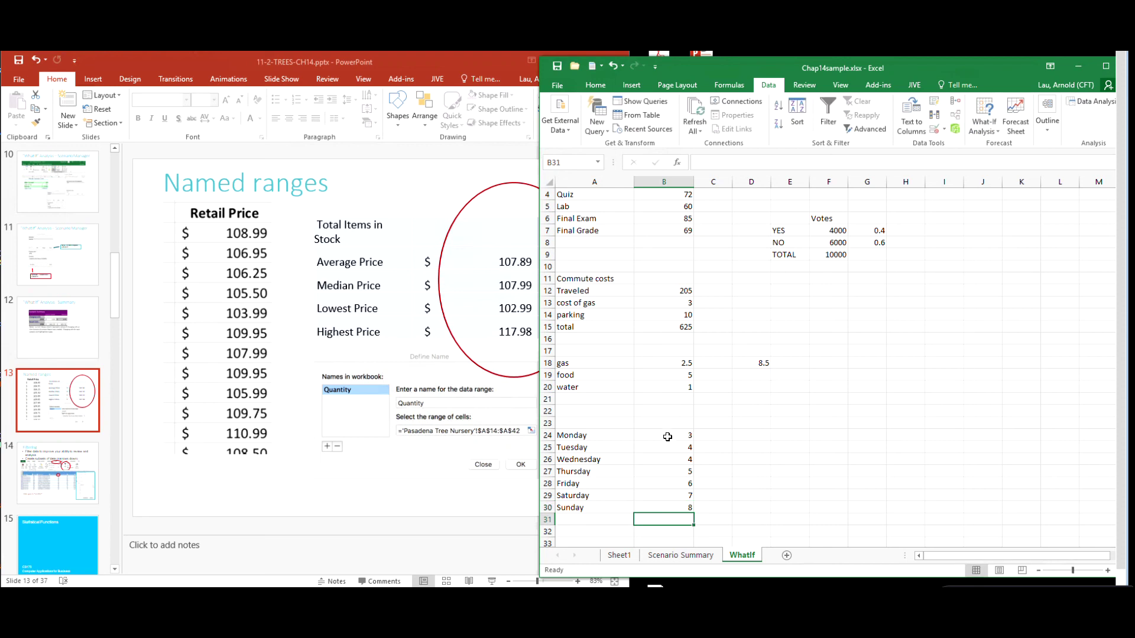
Define the name LunchMoney for the range B24:B30 with workbook scope and check it in the list of names.
drag(668, 437, 676, 503)
right_click(675, 503)
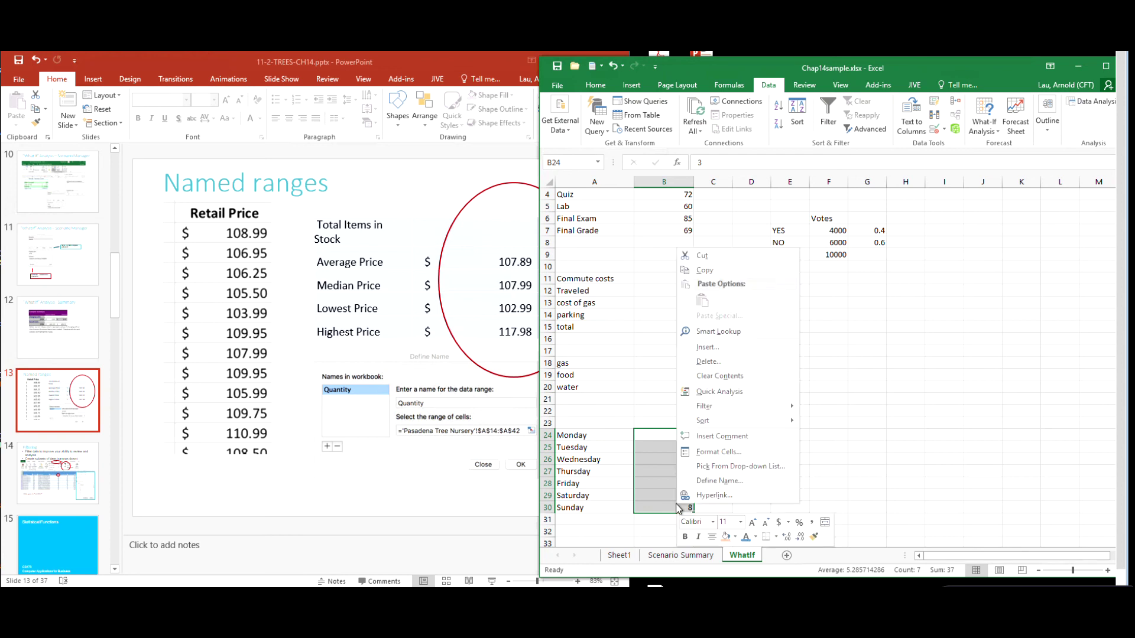
click(731, 483)
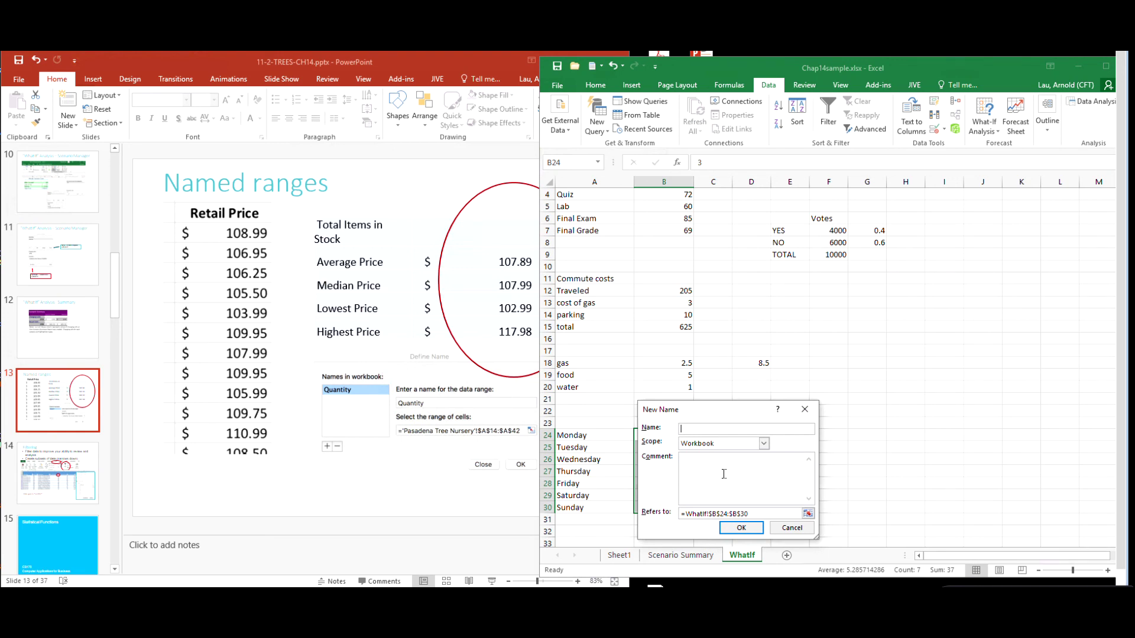
text(LunchMoney)
key(Return)
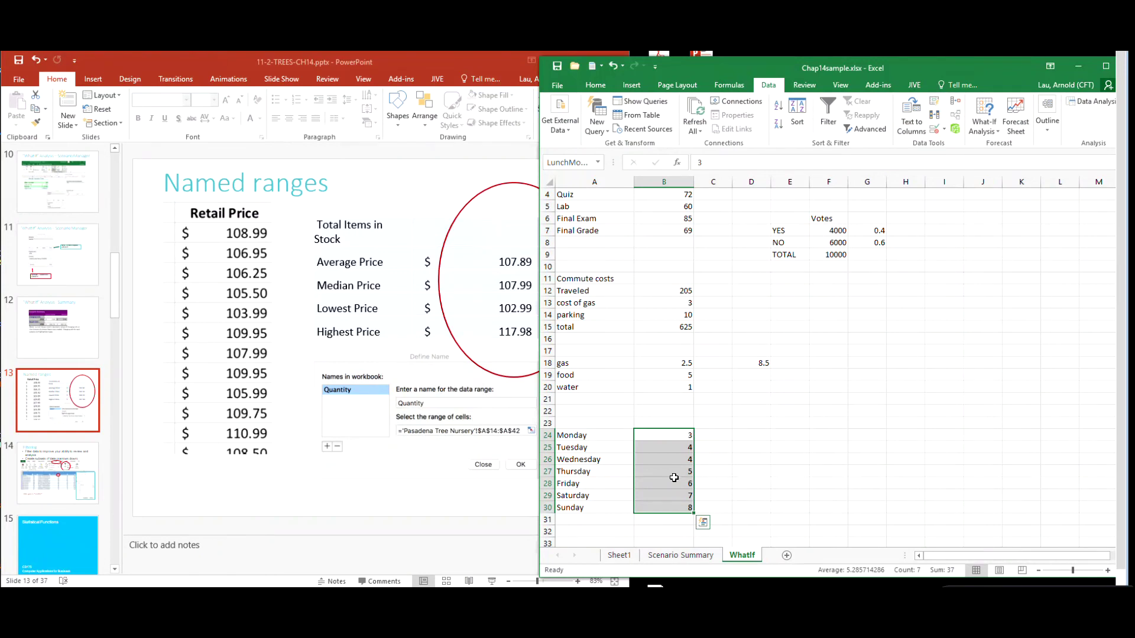
click(598, 162)
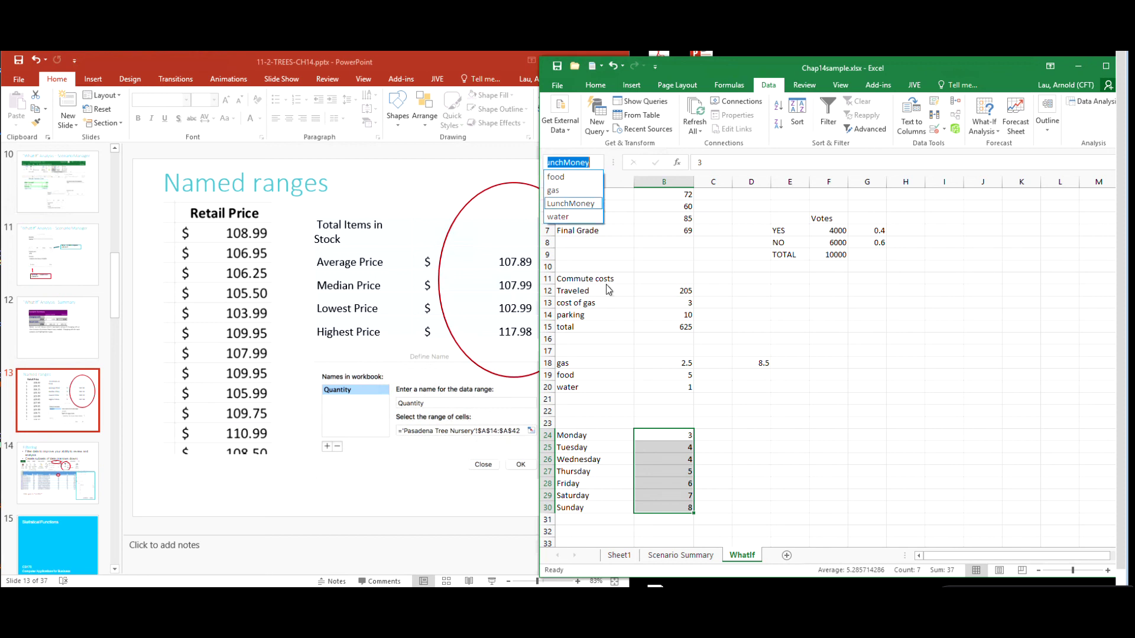
click(778, 474)
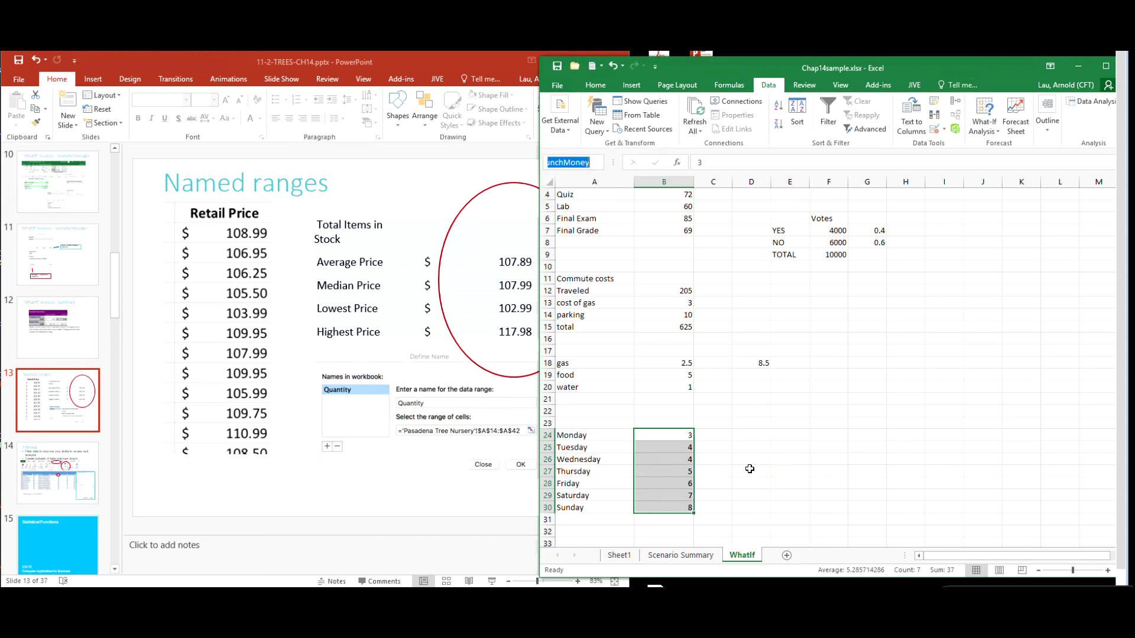
Enter the formula =AVERAGE(LunchMoney) in D27 and reselect the cell to show its formula.
click(750, 470)
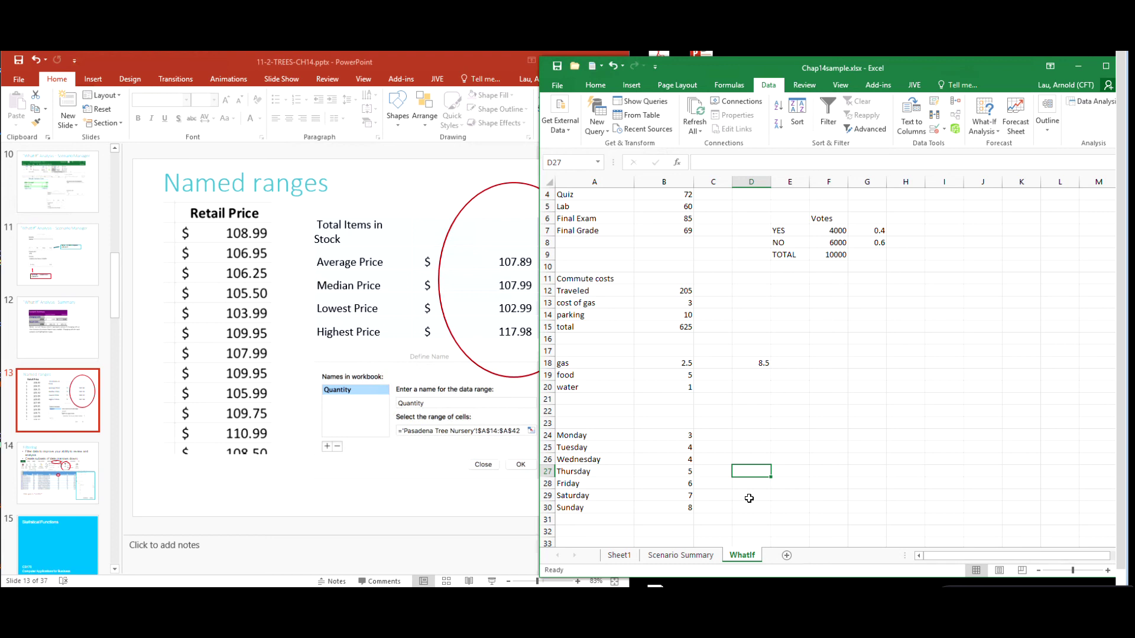
text(=)
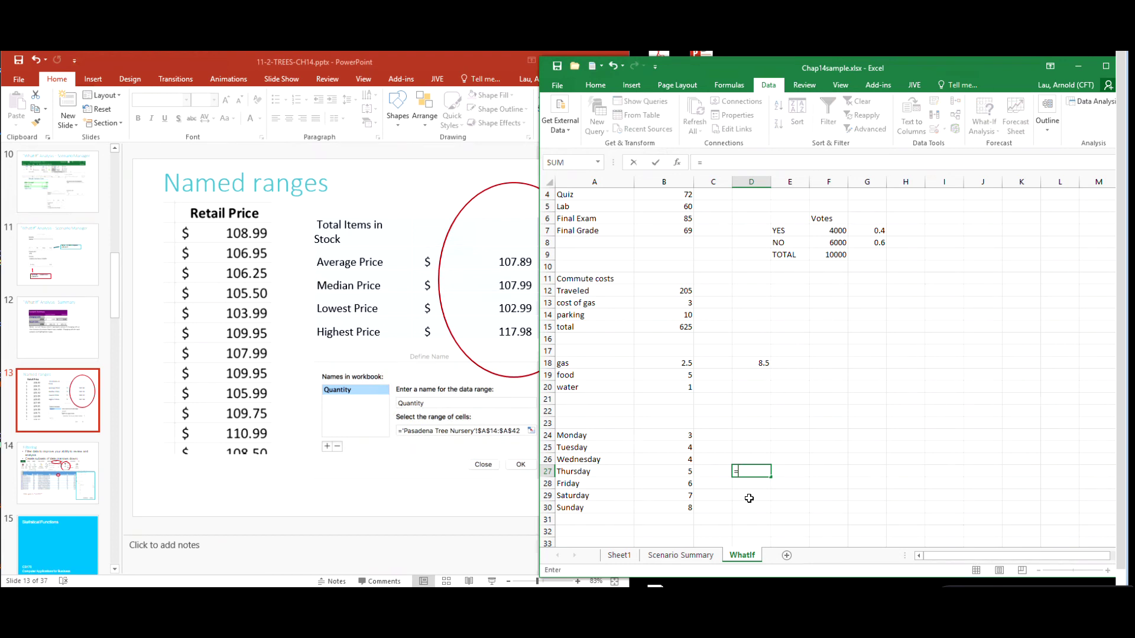
text(AVERAGE()
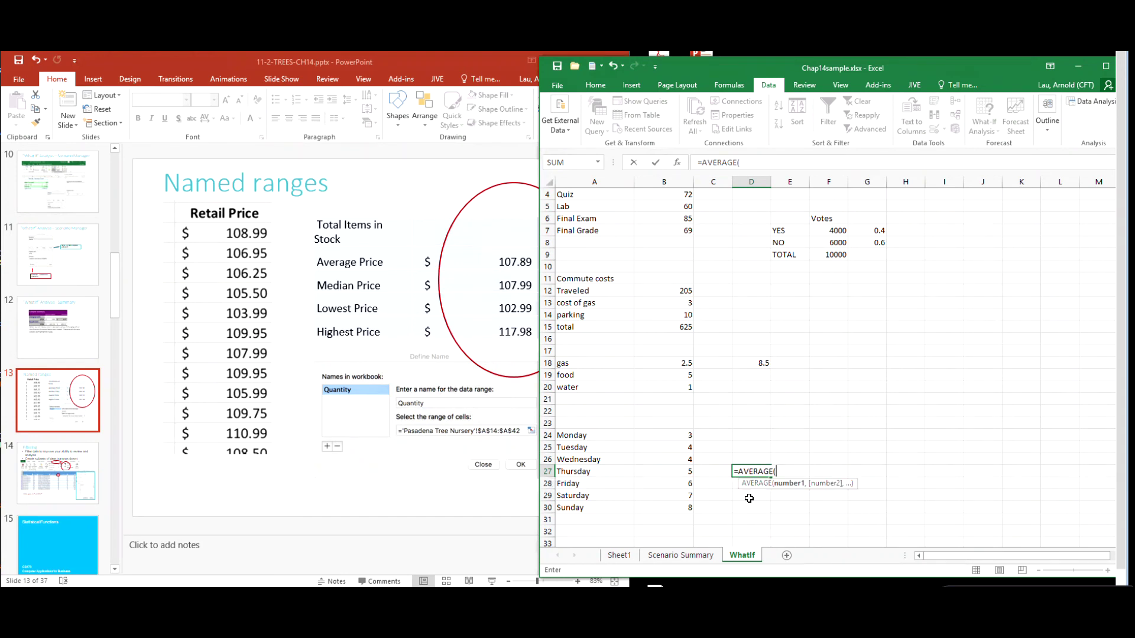
text(L)
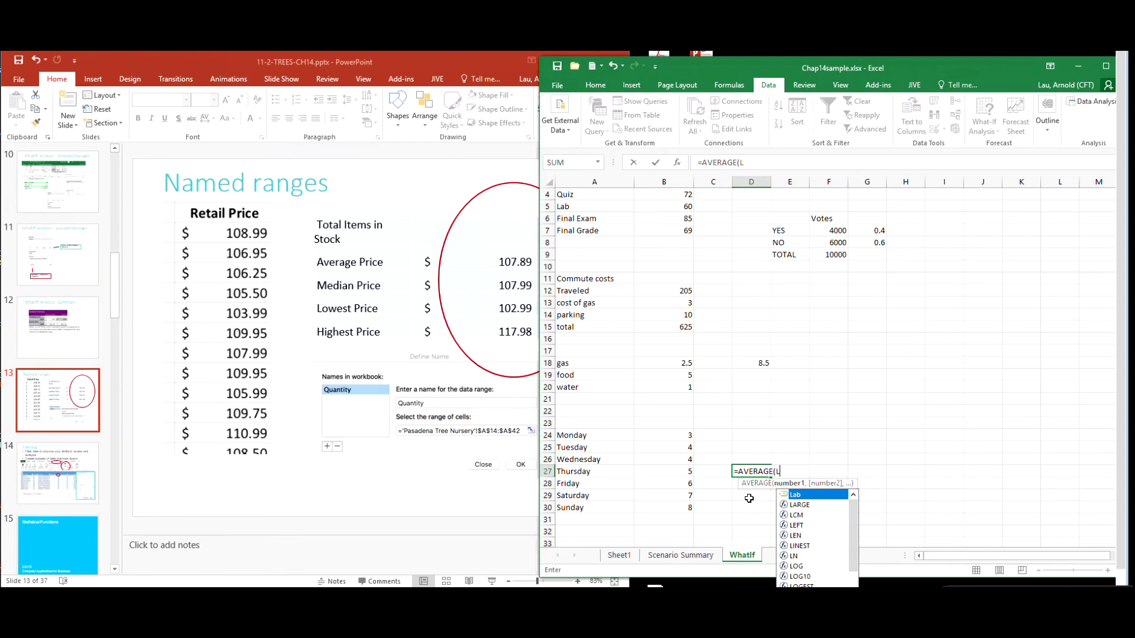
text(u)
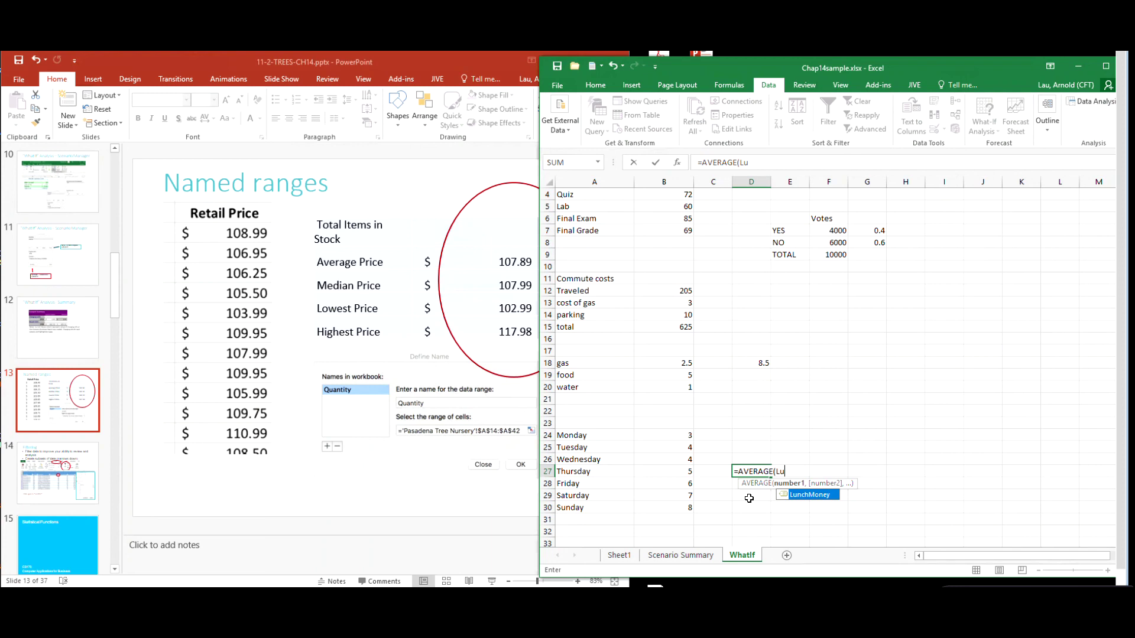
key(Tab)
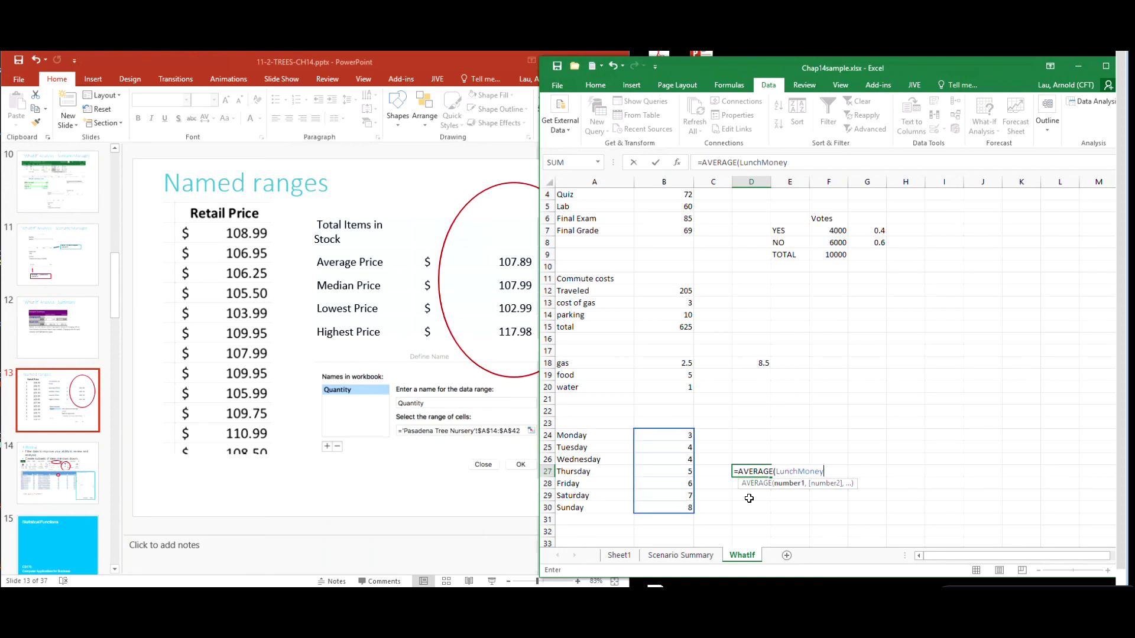
text())
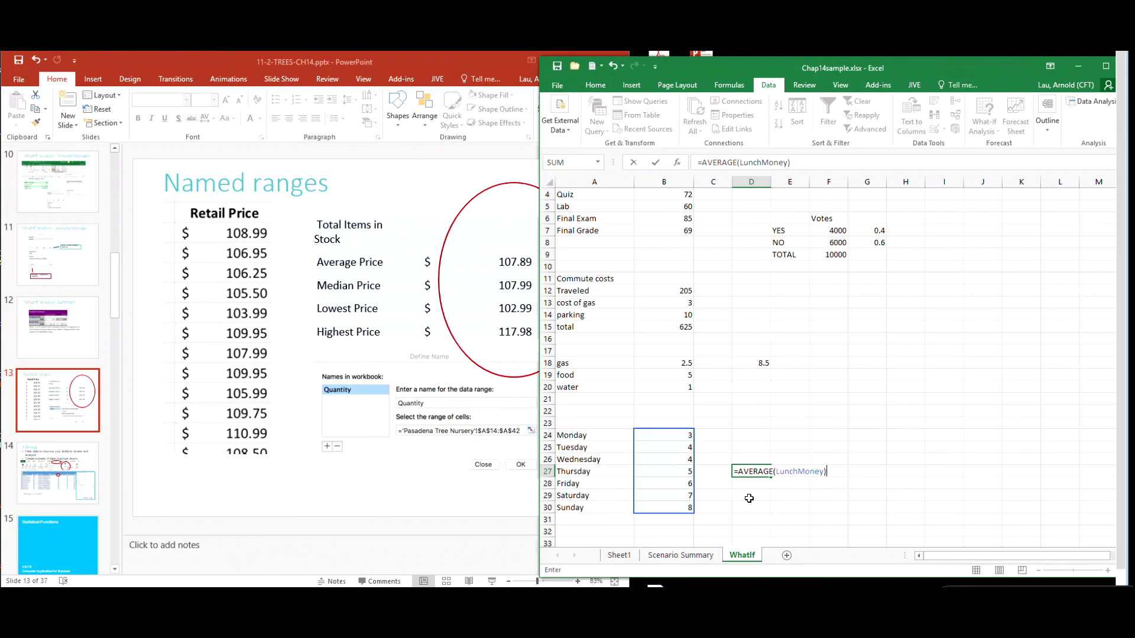
key(Return)
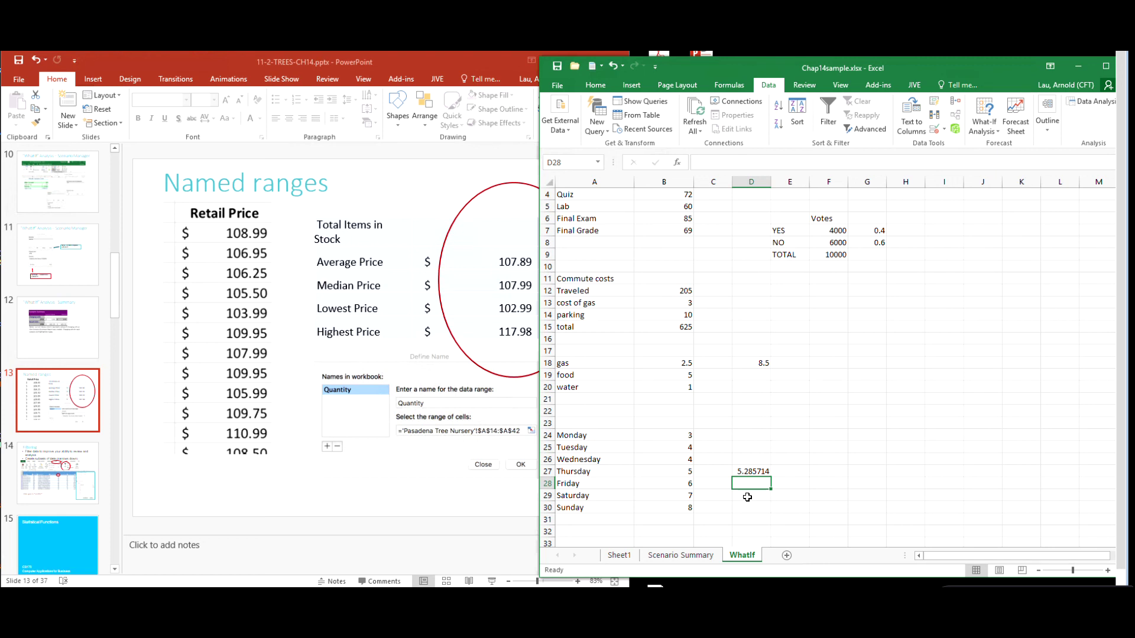
click(756, 473)
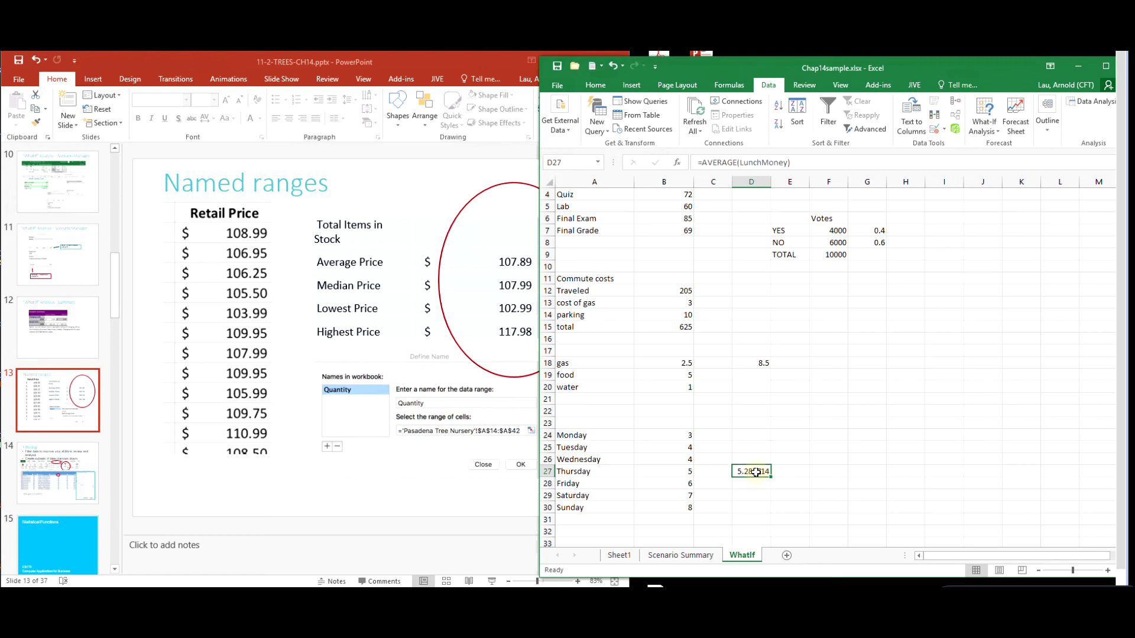
Reduce the lunch money average in D27 to two decimal places.
click(595, 84)
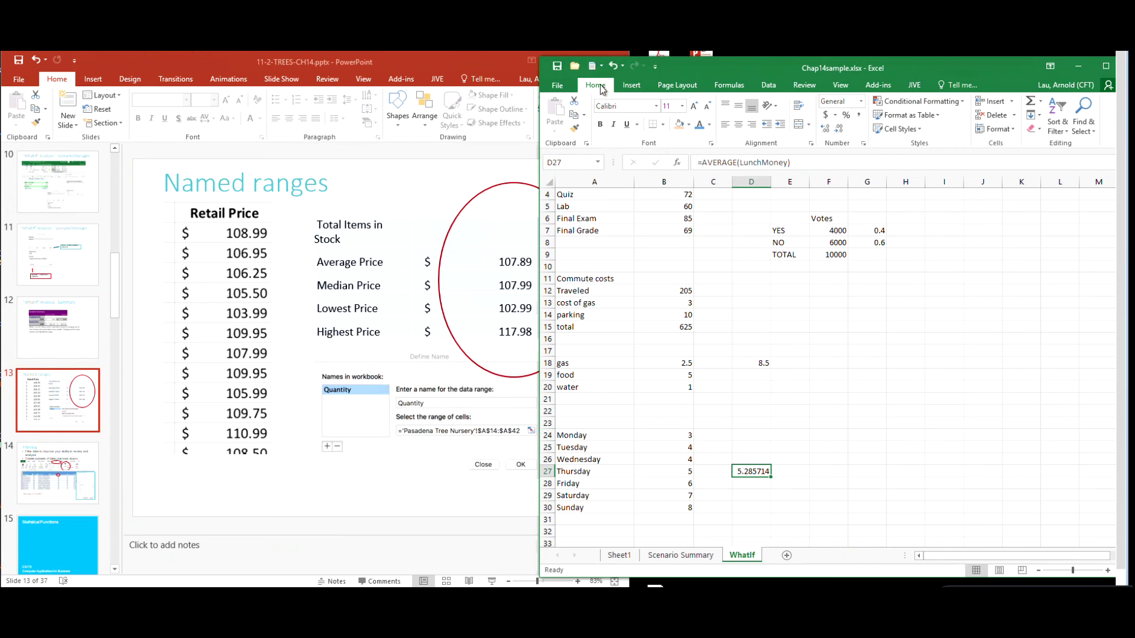
click(839, 130)
click(839, 130)
click(839, 130)
click(839, 130)
click(864, 426)
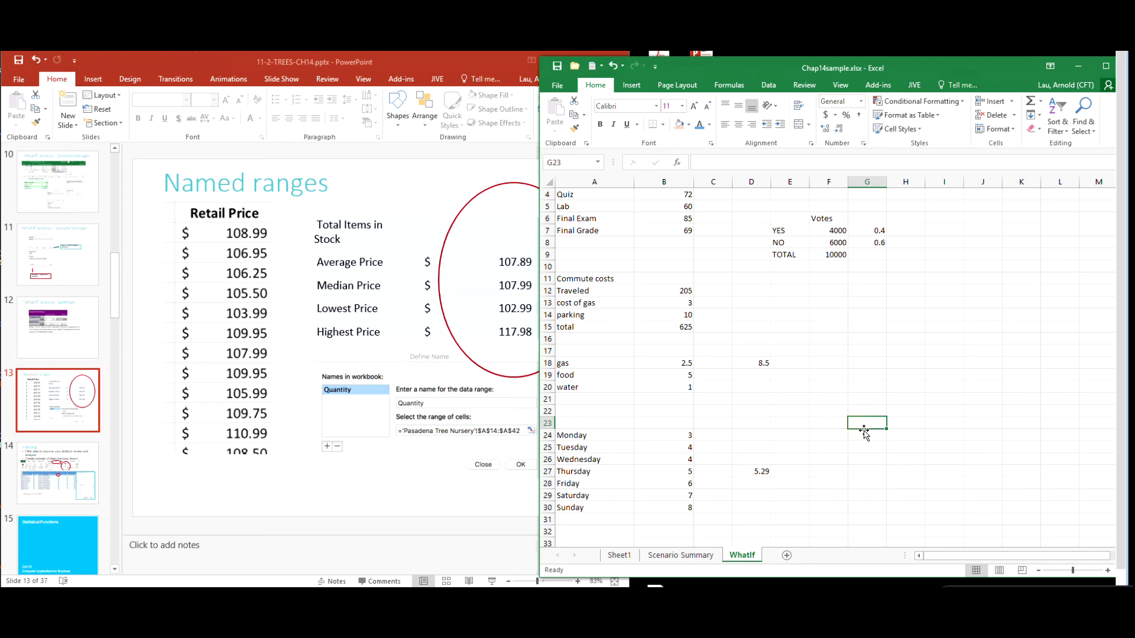
Apply the dollar accounting number format to the lunch money average in D27.
click(750, 471)
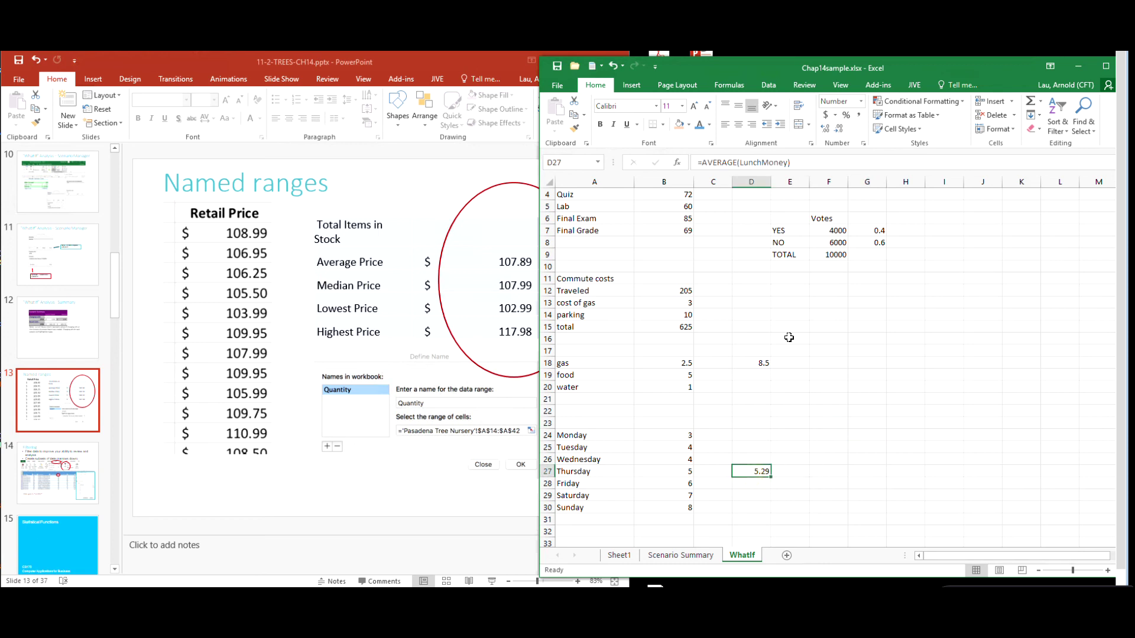
click(826, 115)
click(834, 426)
click(775, 494)
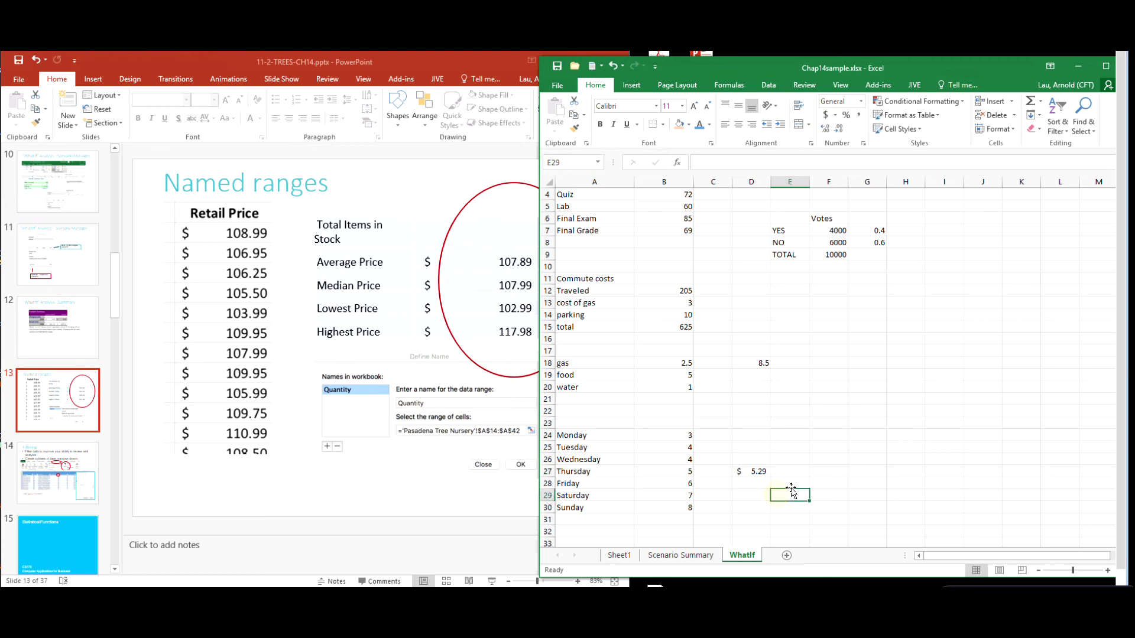
click(791, 484)
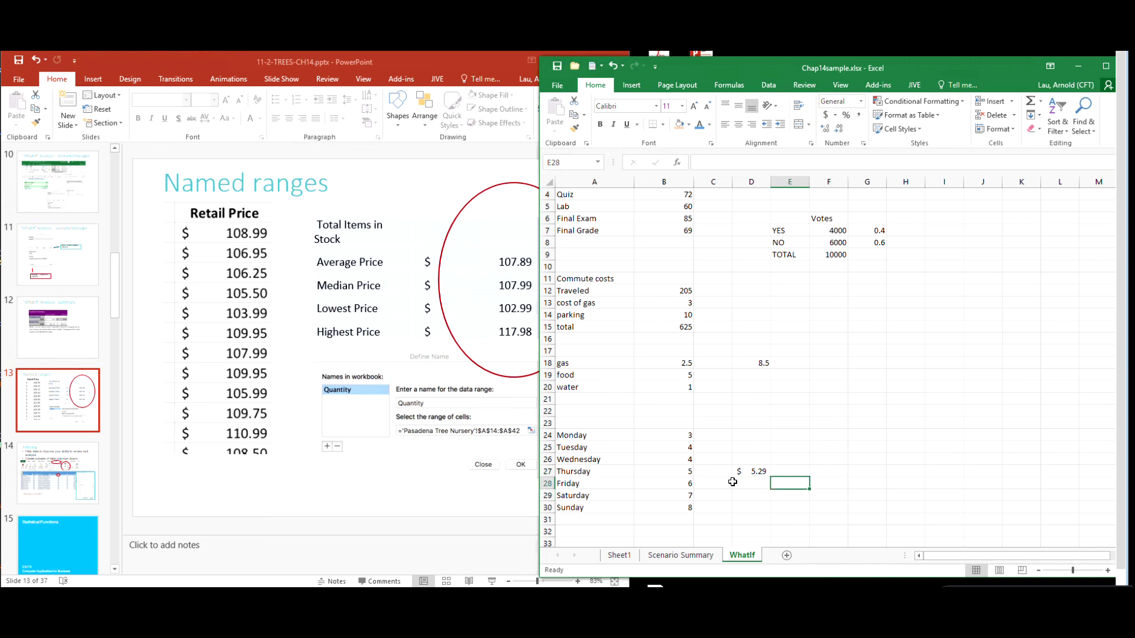
Switch to the PowerPoint presentation and go past the Filtering slide to slide 15, Statistical Functions.
click(55, 479)
scroll(84, 540, down, 1)
click(67, 495)
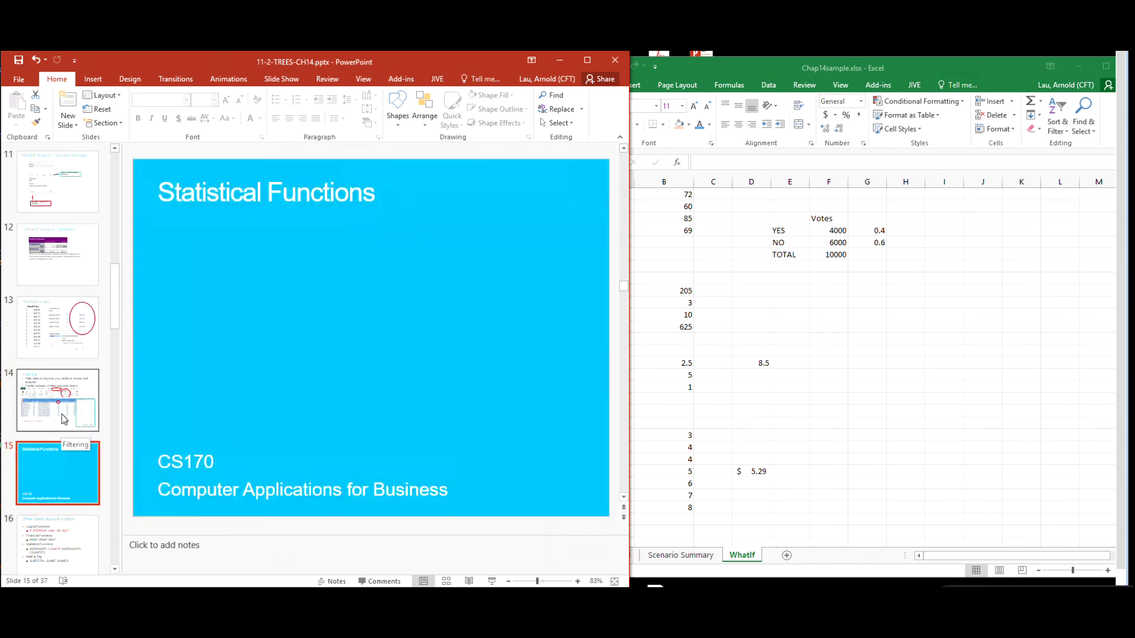